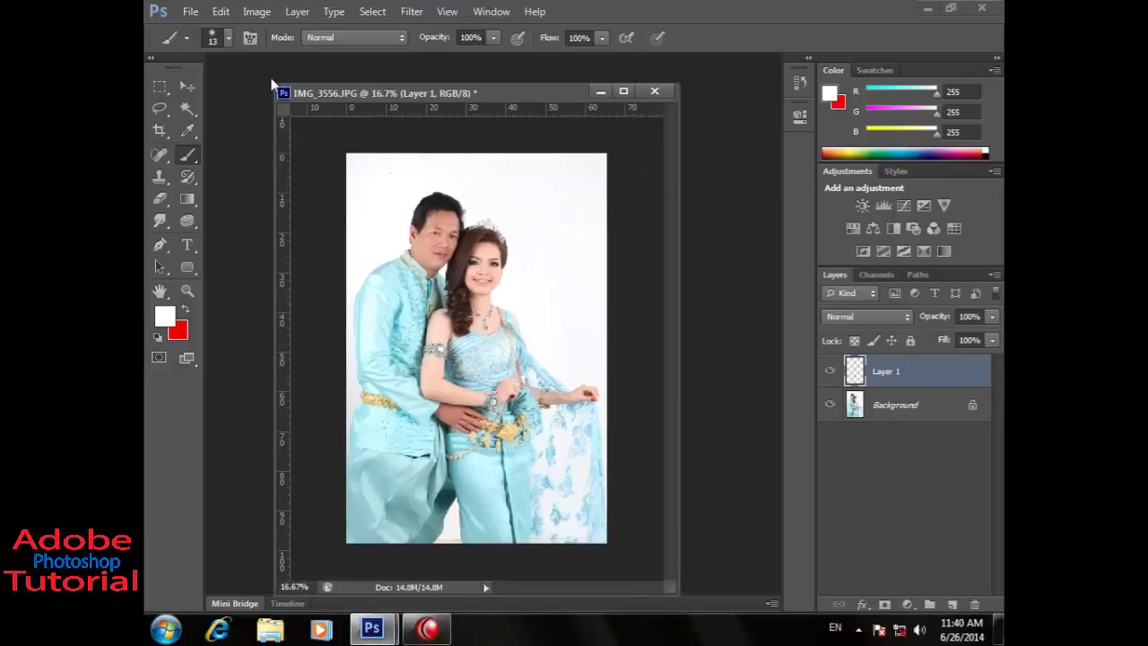
Step: Stamp a red ornament at the photo's top-right with the smaller 2495 floral brush
left_click(228, 38)
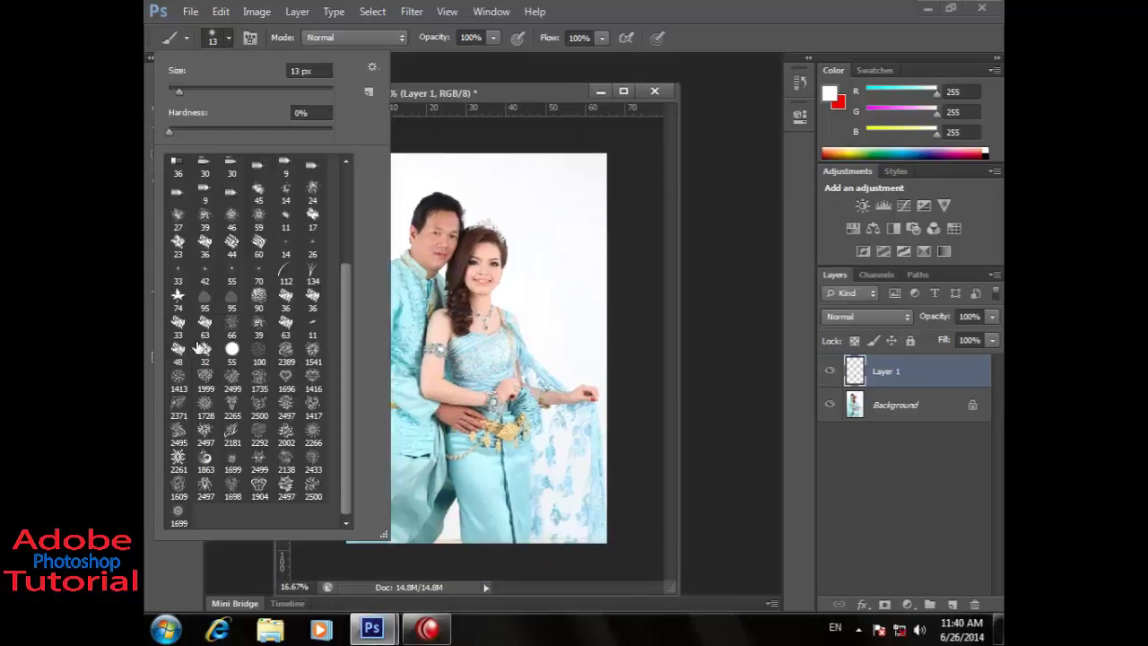
double_click(179, 434)
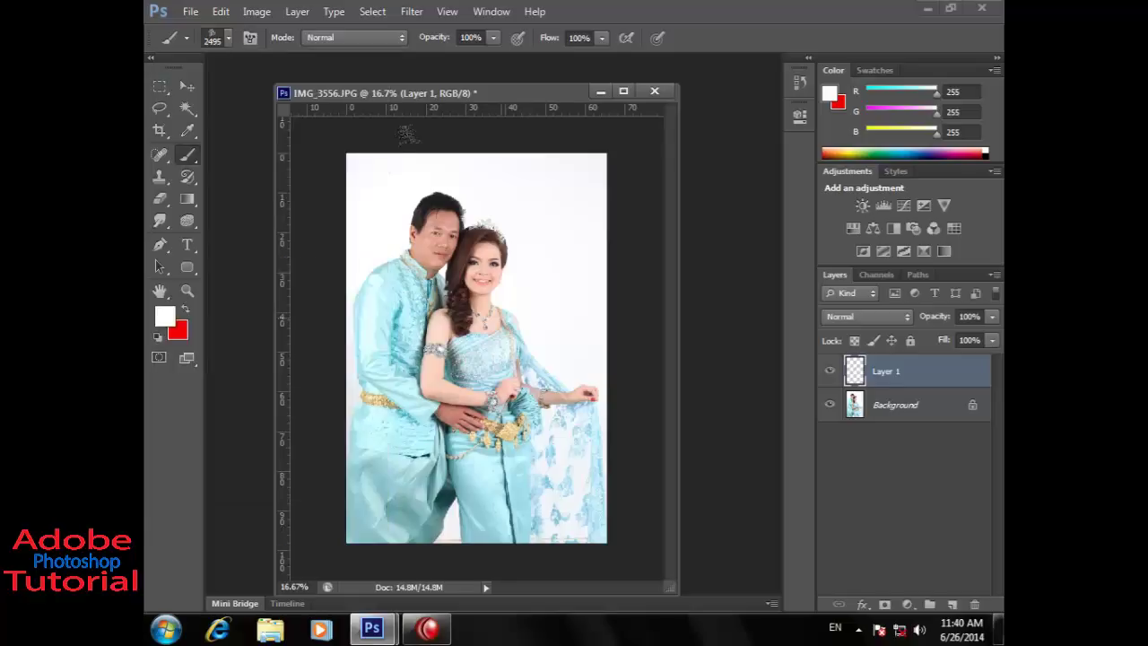
key("bracketleft")
key("bracketleft")
key("bracketleft")
key("bracketleft")
key("bracketleft")
key("bracketleft")
left_click(186, 309)
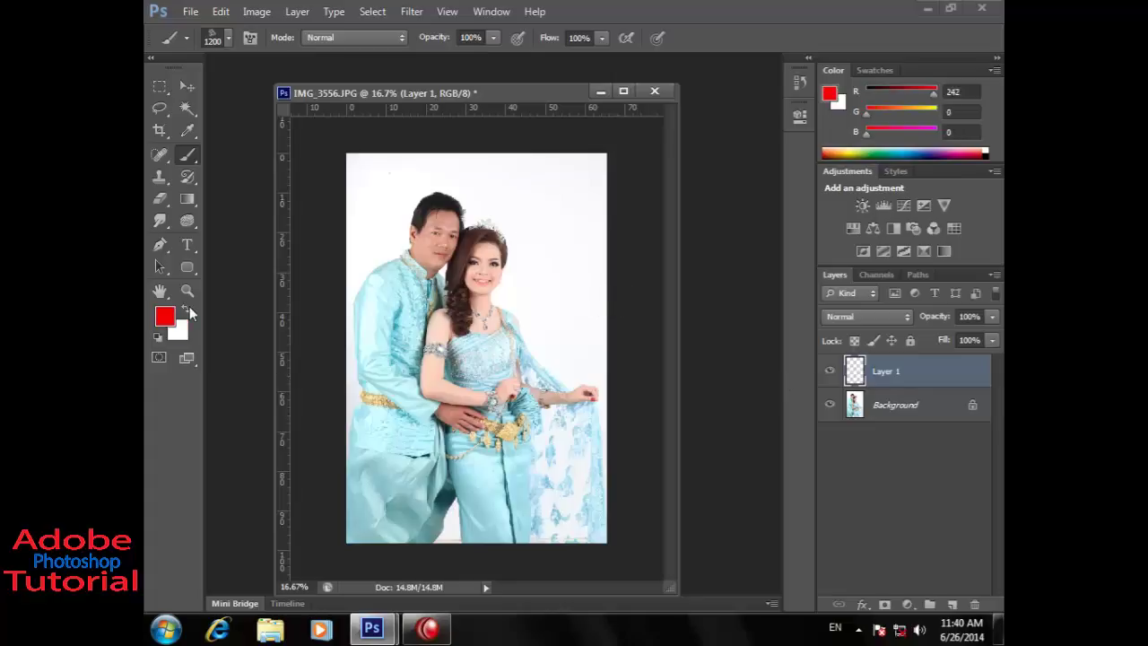
left_click(543, 238)
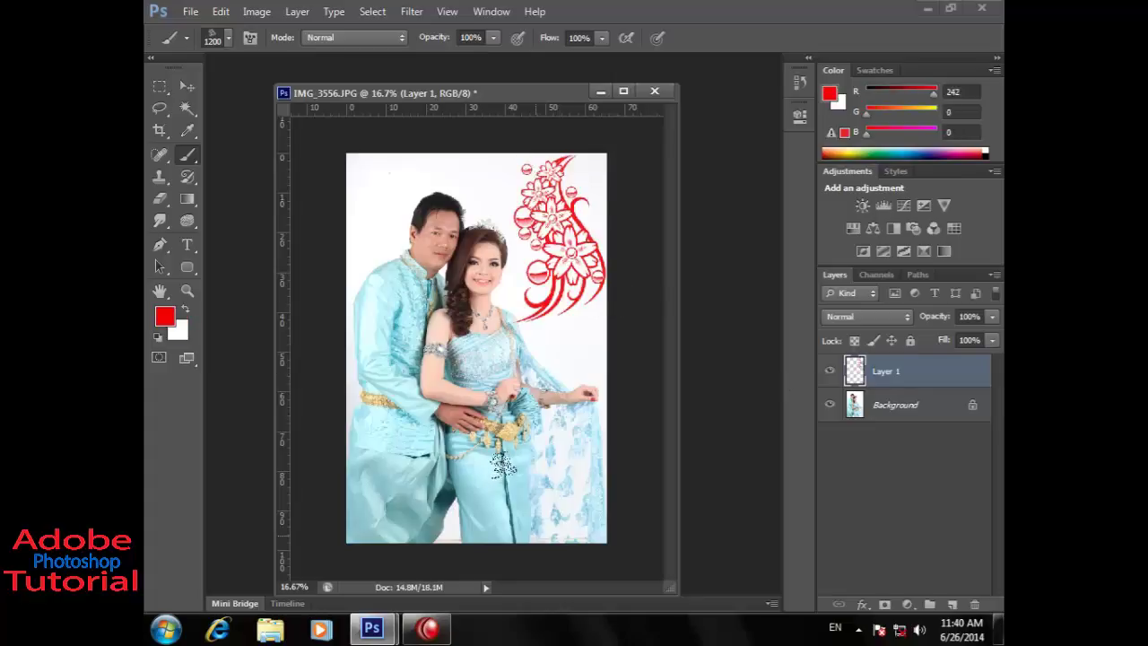
Step: Fade the ornament layer to 50% opacity, nudge it, then delete the layer
left_click(981, 318)
type("50")
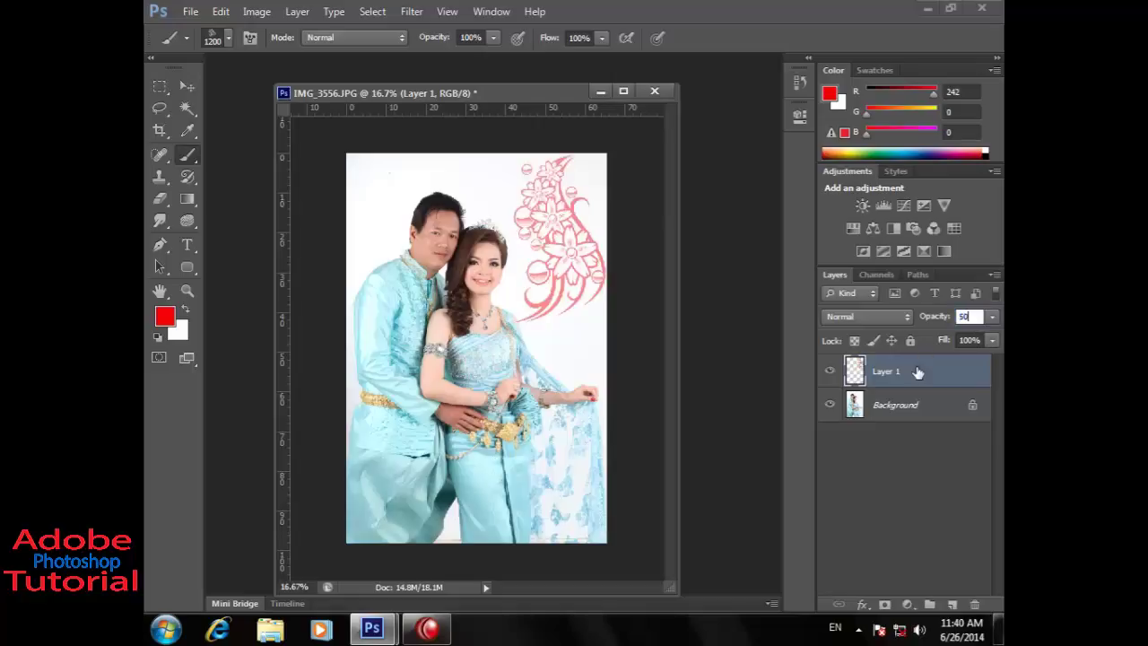
key("Return")
key("v")
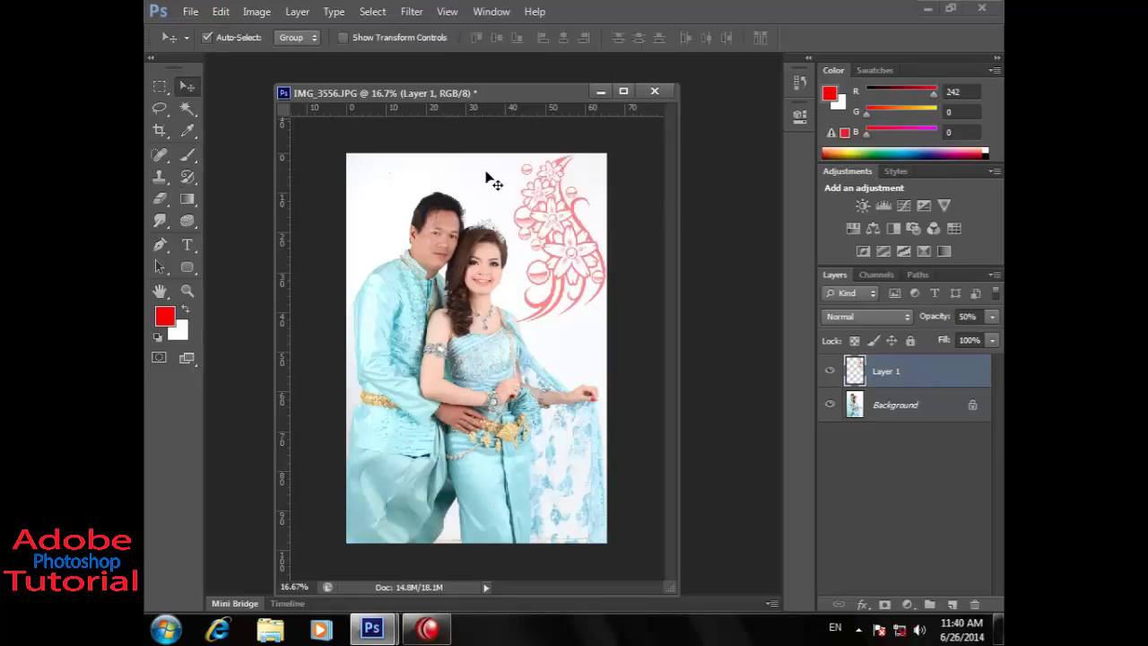
mouse_move(551, 192)
left_mouse_down()
mouse_move(505, 220)
mouse_move(556, 192)
left_mouse_up()
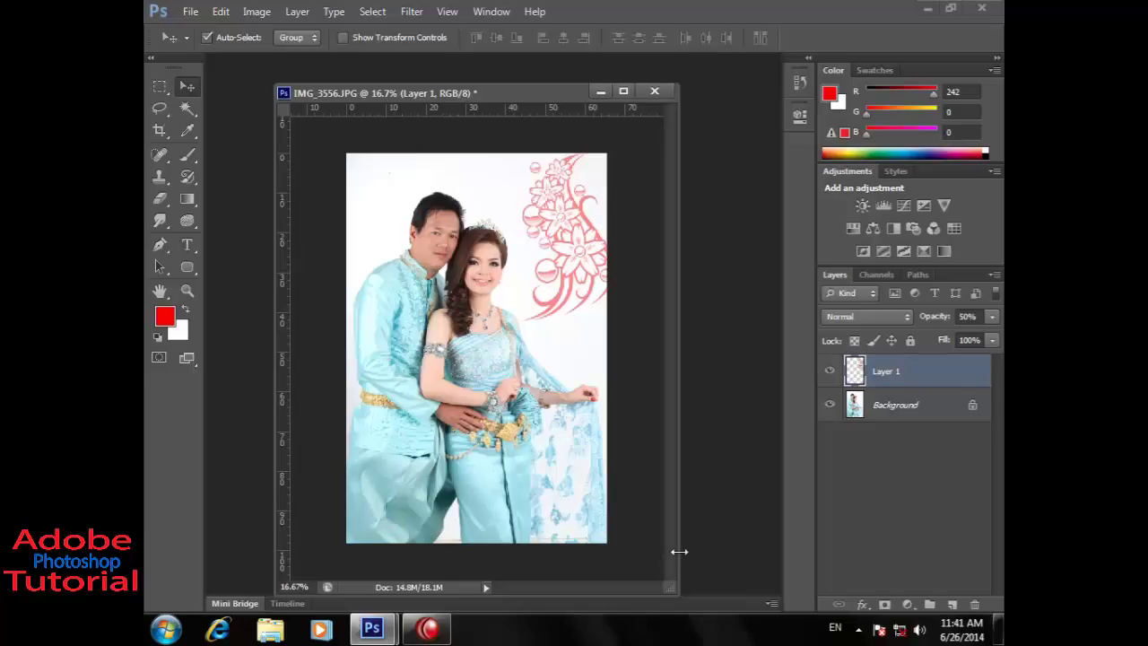
key("Delete")
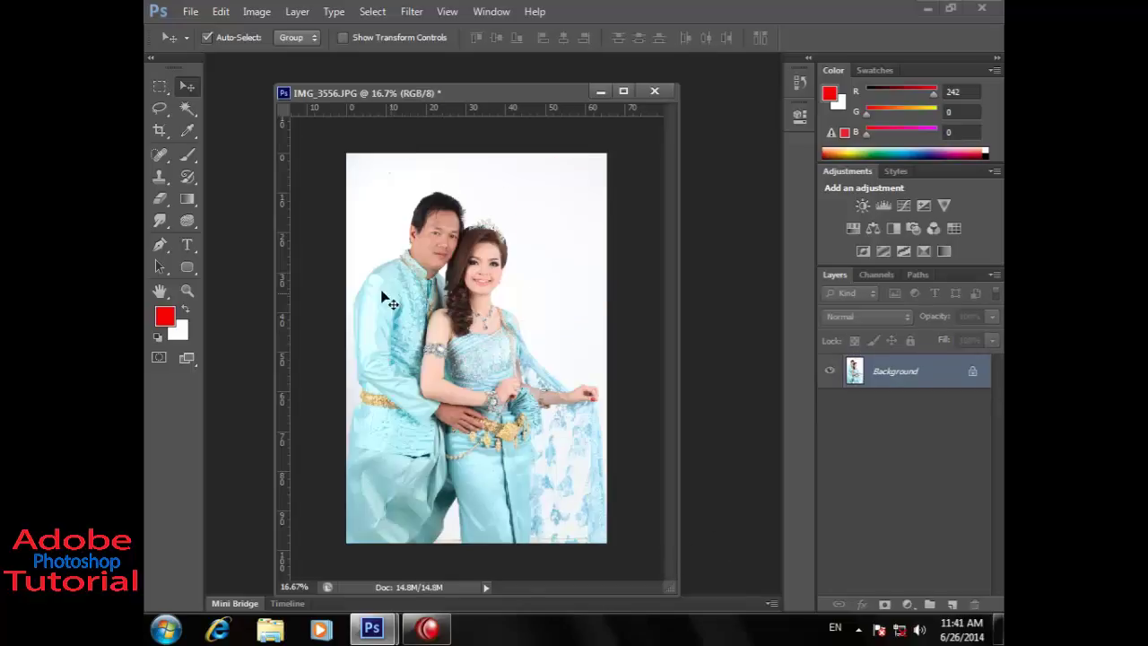
left_click(188, 155)
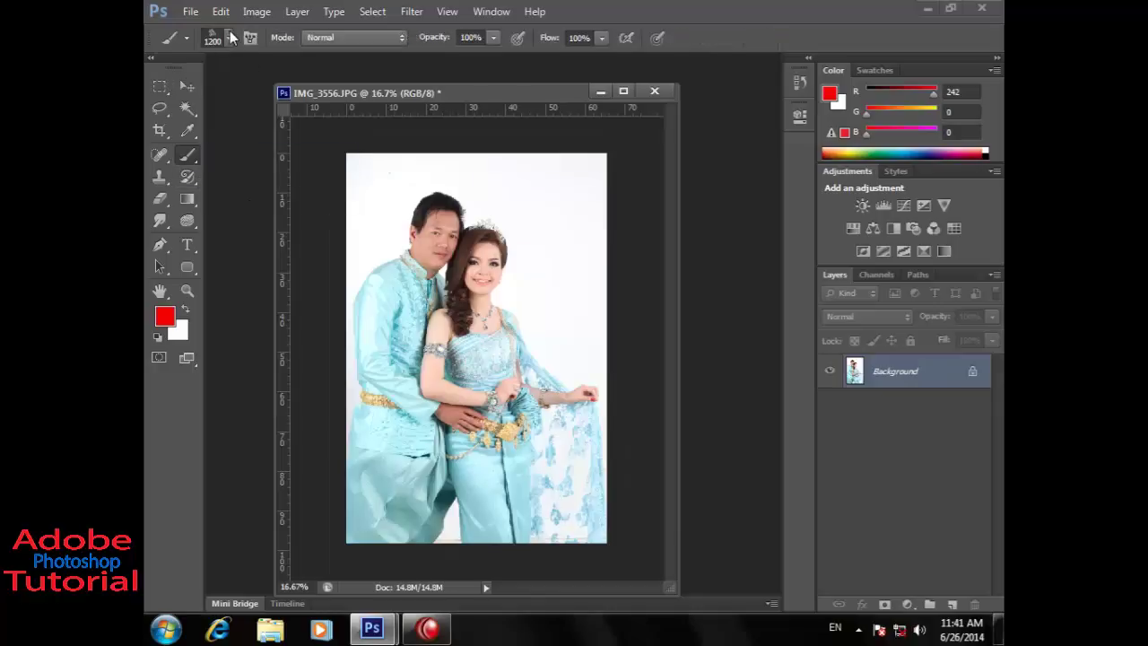
Step: Replace the brushes with the Assorted Brushes set and choose the size-48 tip
left_click(229, 38)
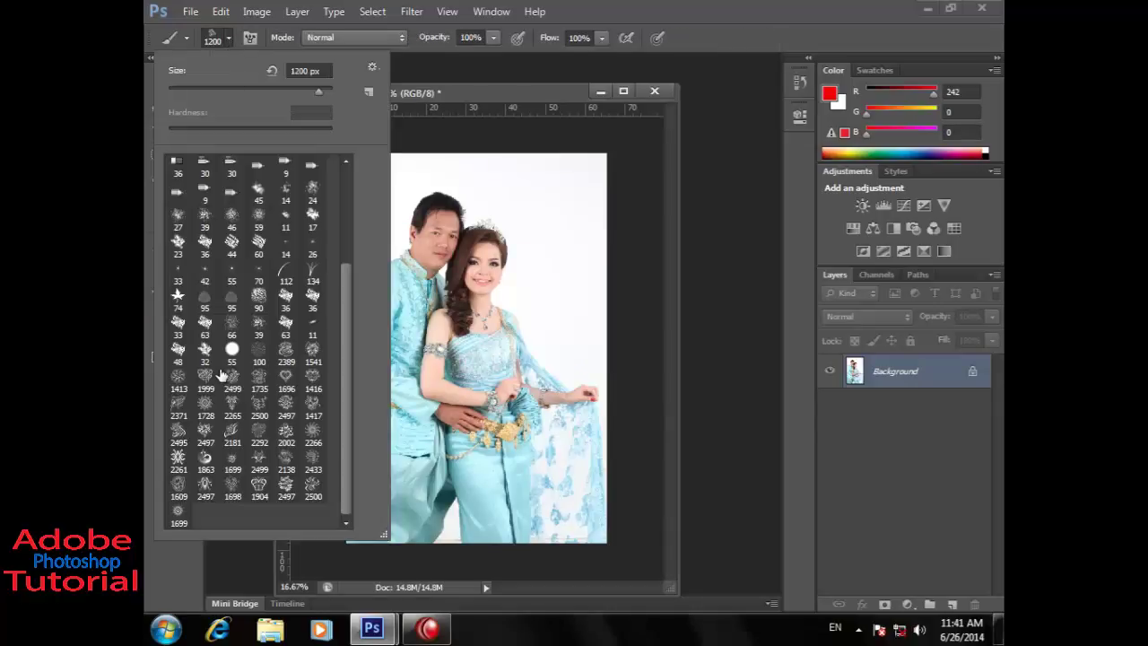
left_click(372, 69)
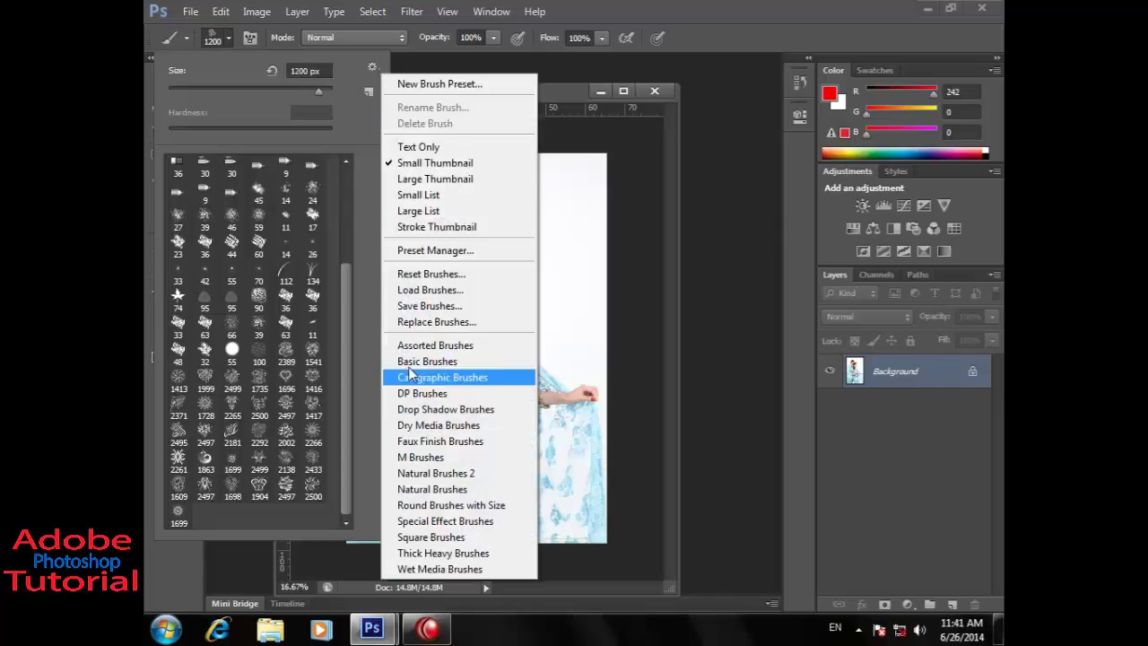
left_click(408, 344)
left_click(520, 248)
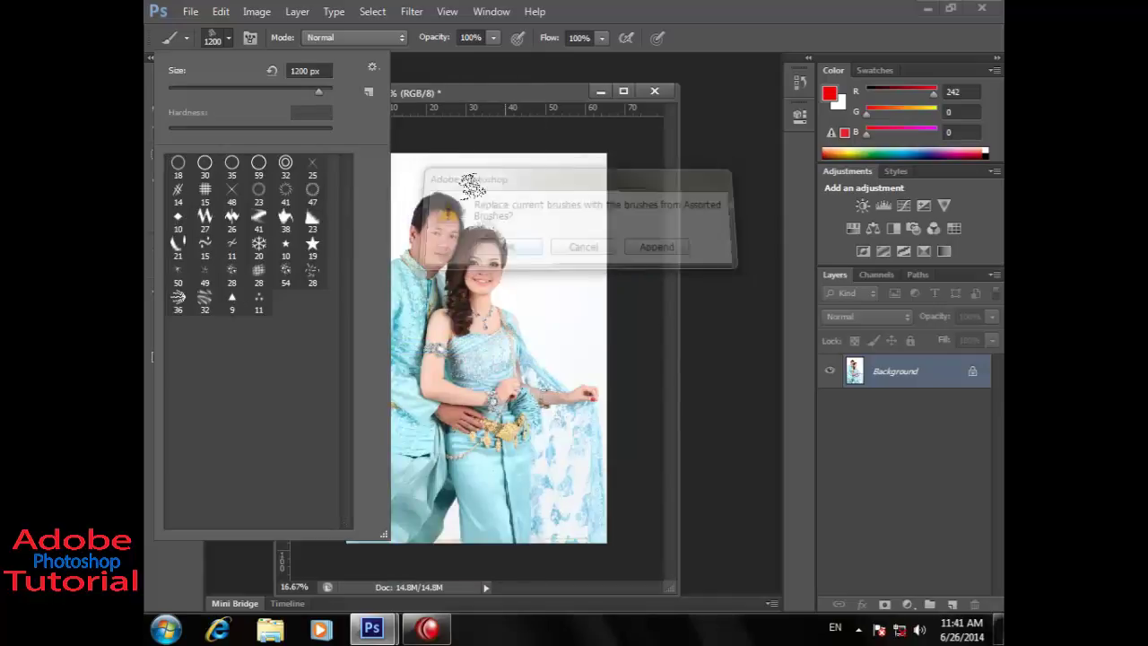
double_click(235, 190)
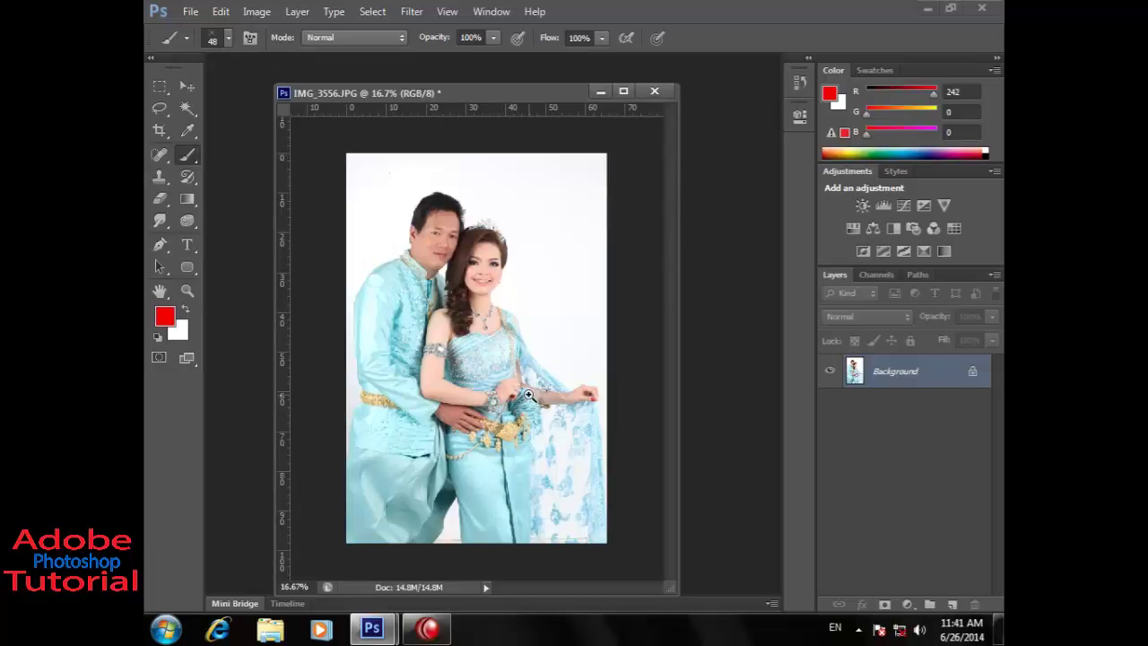
Step: Close the IMG_3556 wedding photo document
scroll(536, 396, "up", 2)
scroll(526, 392, "up", 1)
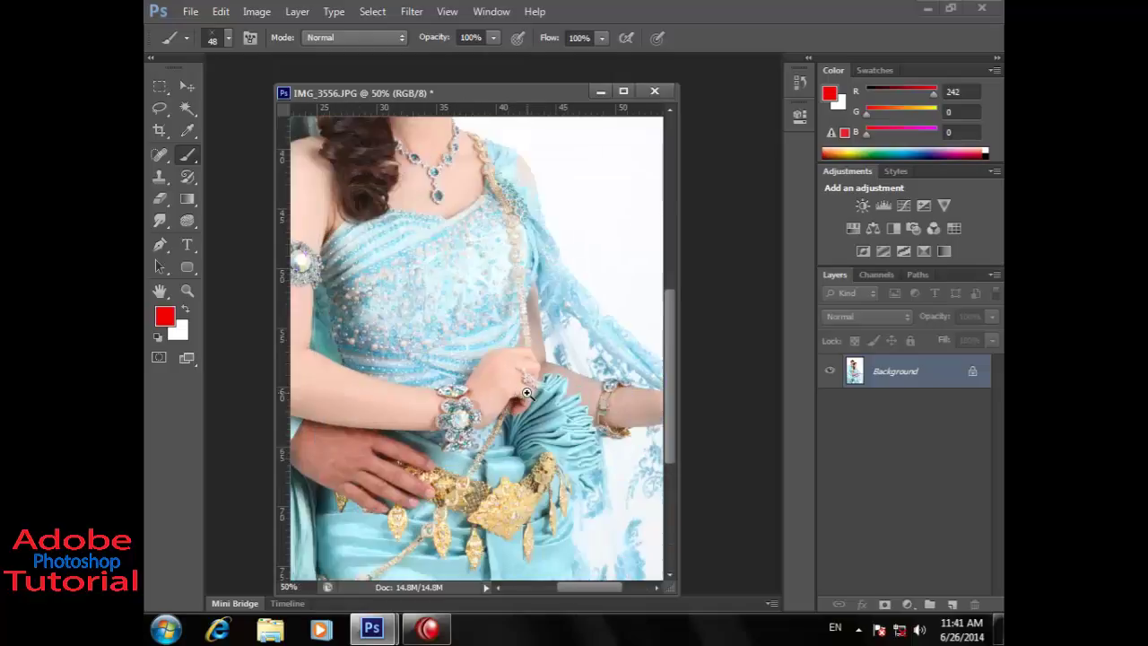
scroll(526, 392, "up", 1)
left_click(654, 91)
Step: Discard changes to the old photo and open IMG_3542 from the SAMPLE folder
key("Return")
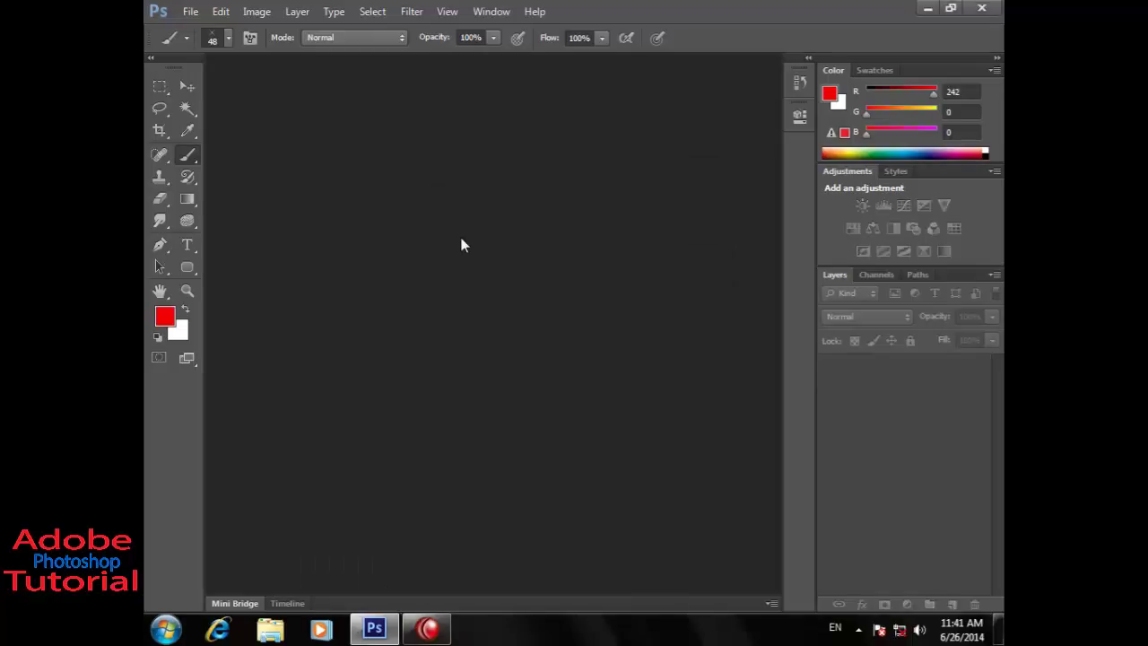
key("ctrl+o")
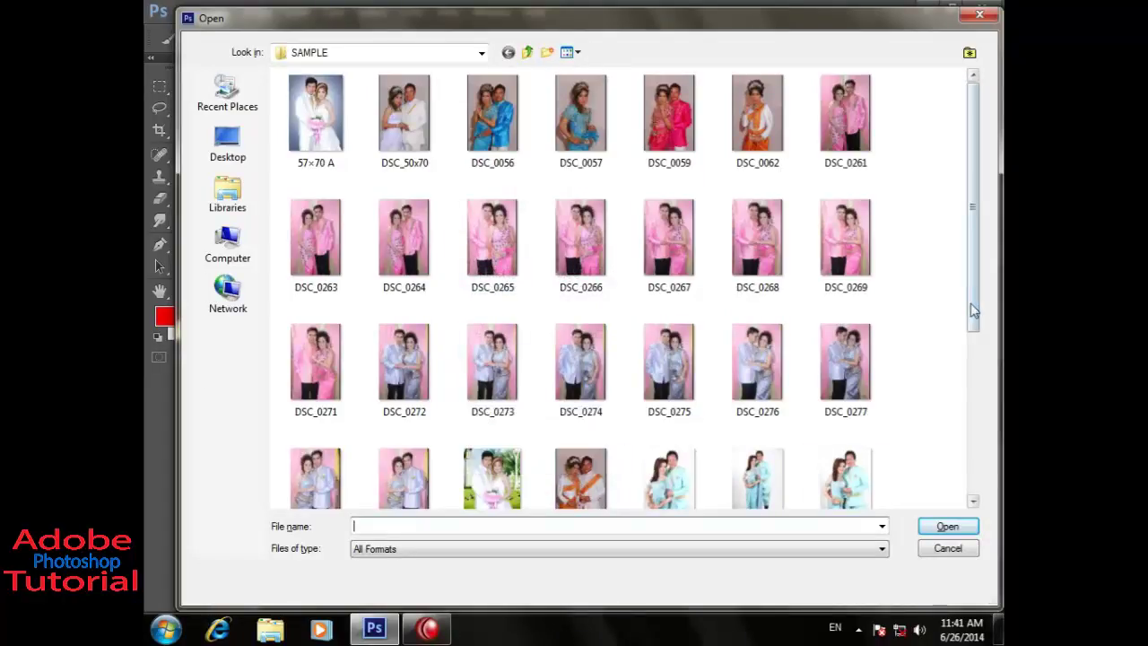
left_click_drag(974, 310, 974, 422)
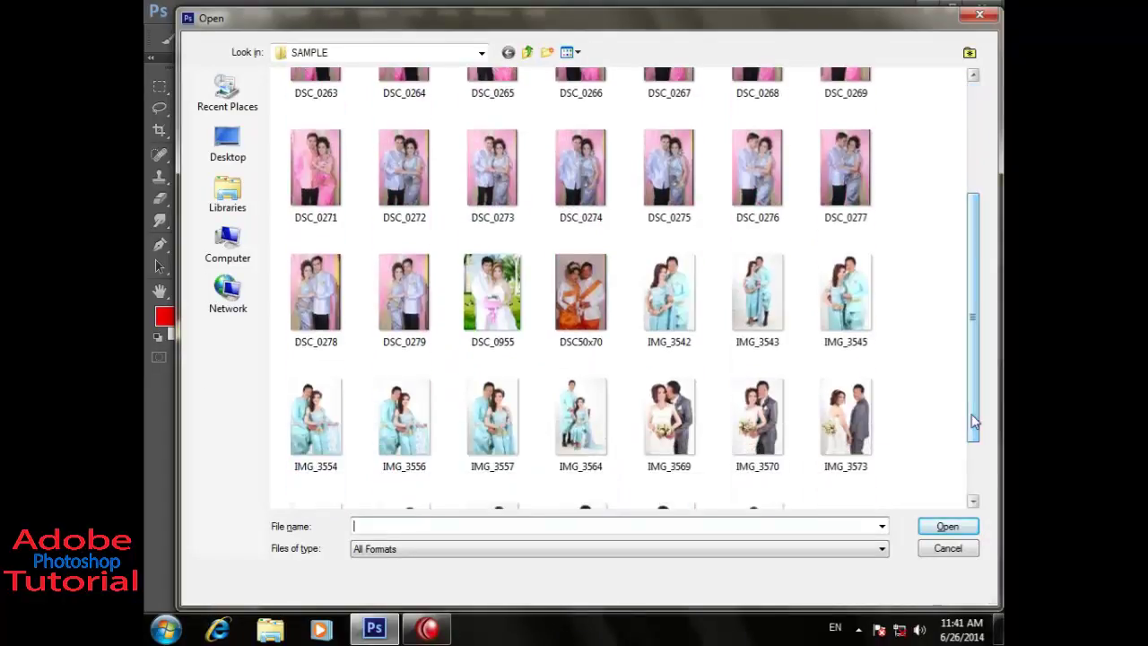
double_click(658, 304)
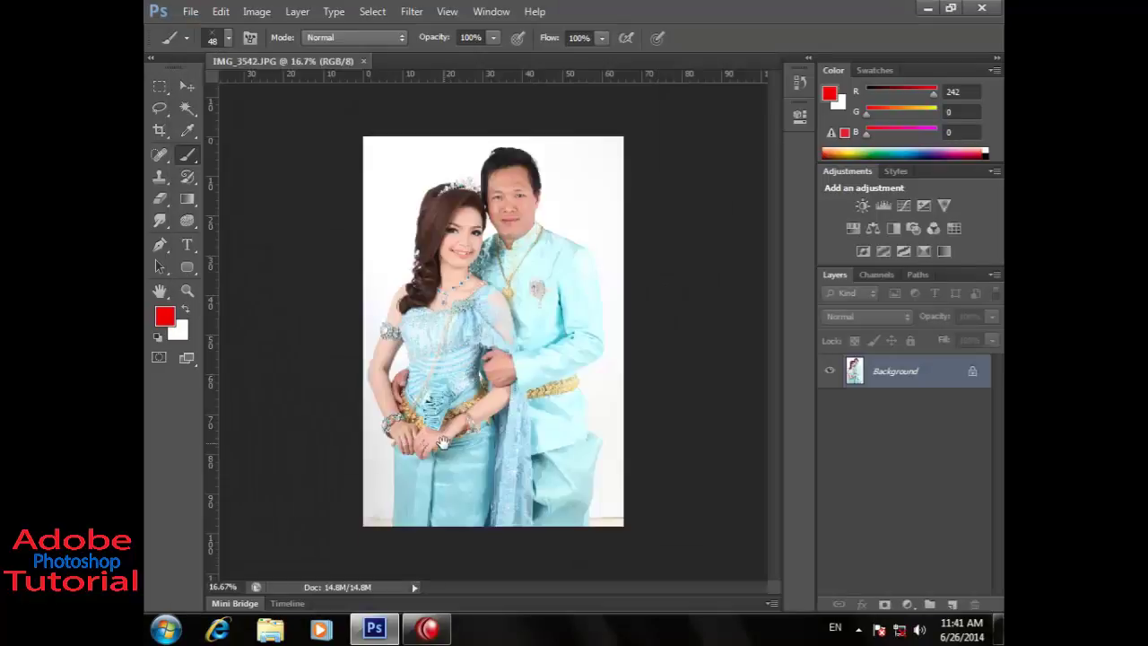
Step: Zoom in on the ring's diamond and stamp a white sparkle on it, replacing a red one
left_click(442, 443)
left_click(439, 445)
left_click(437, 446)
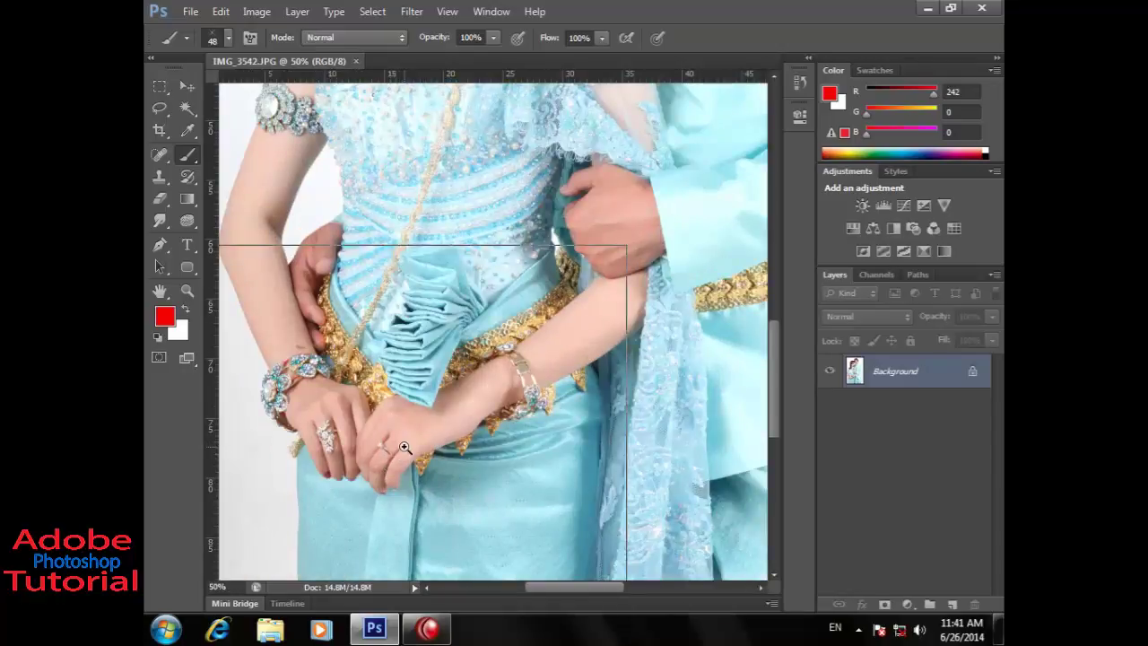
left_click(395, 448)
left_click(395, 439)
left_click(379, 430)
left_click_drag(470, 312, 478, 307)
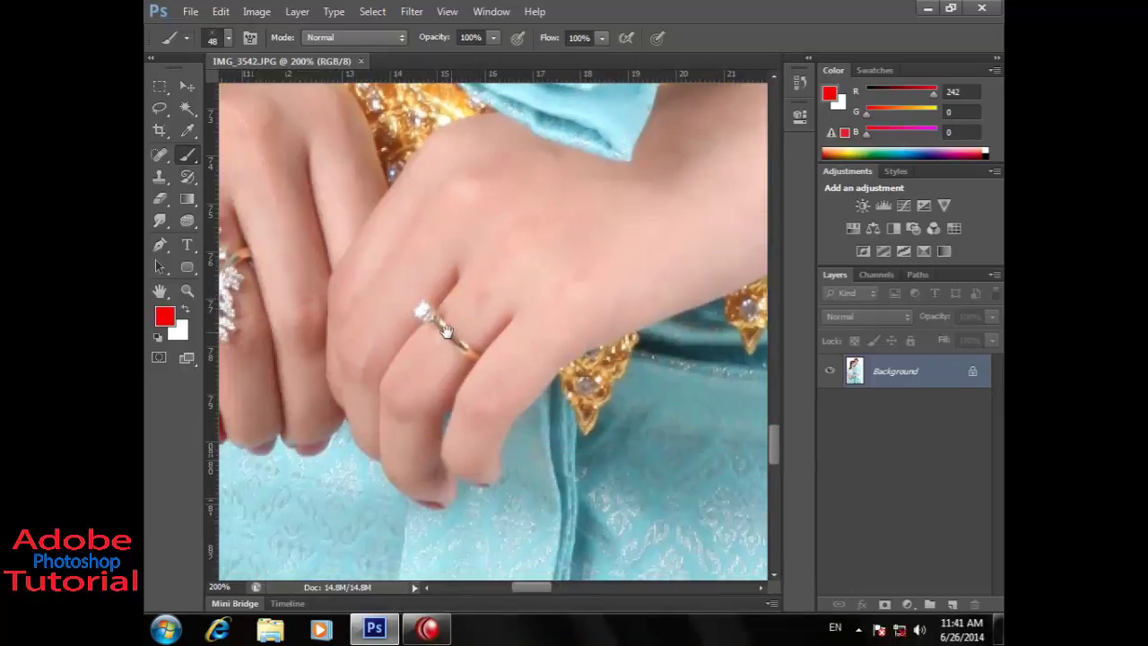
left_click(432, 334)
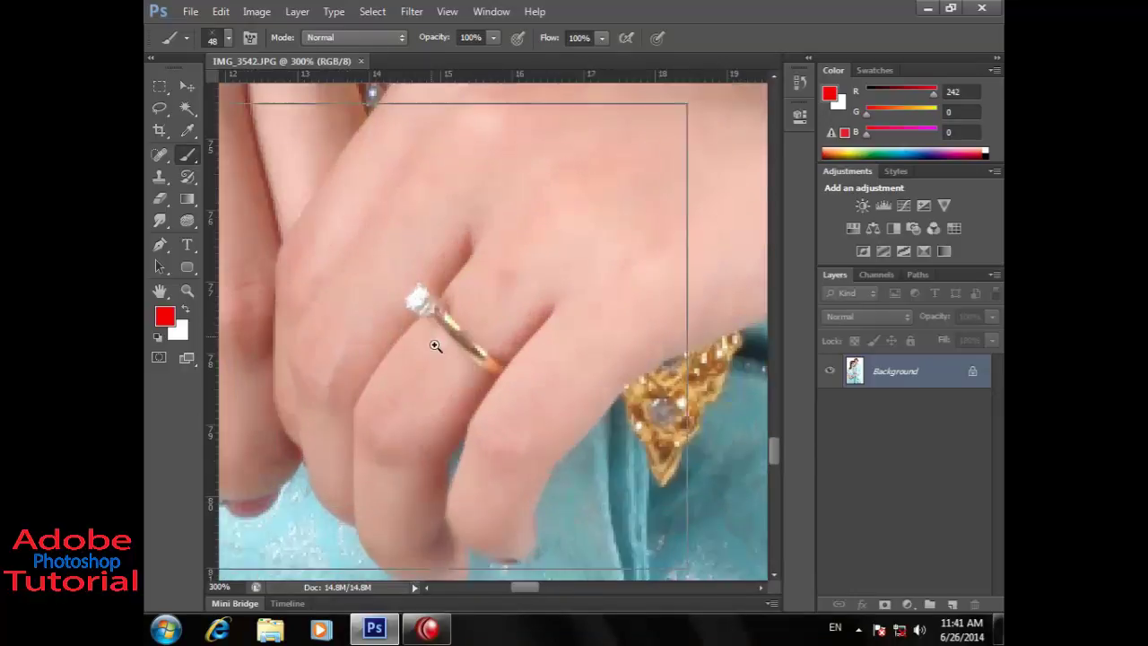
left_click(441, 333)
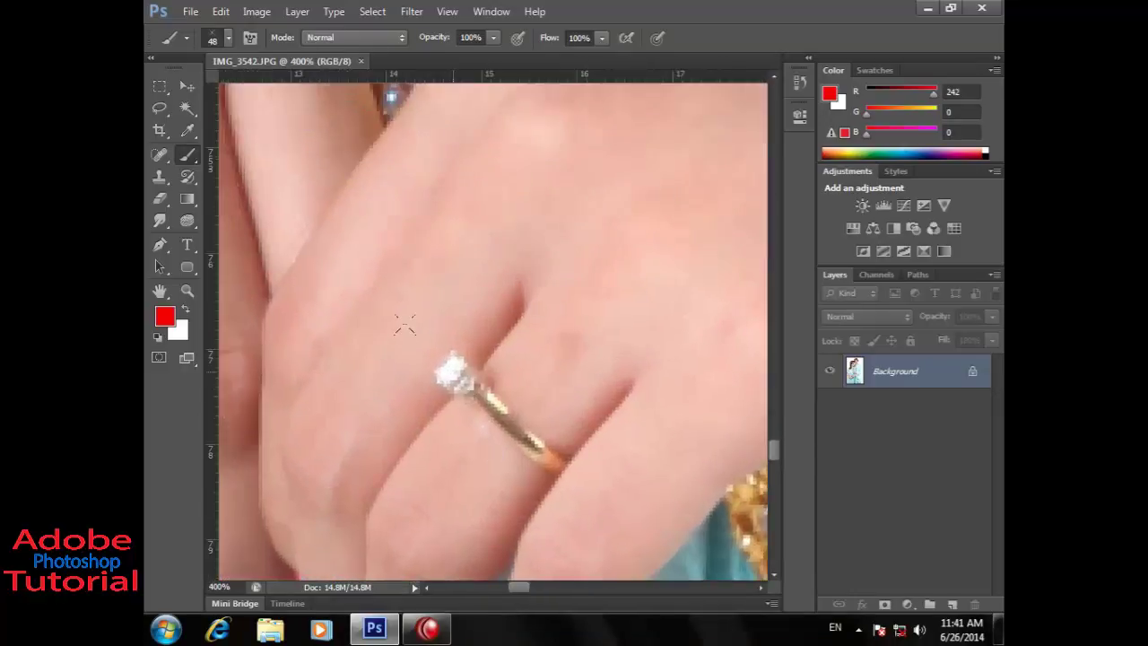
left_click(453, 367)
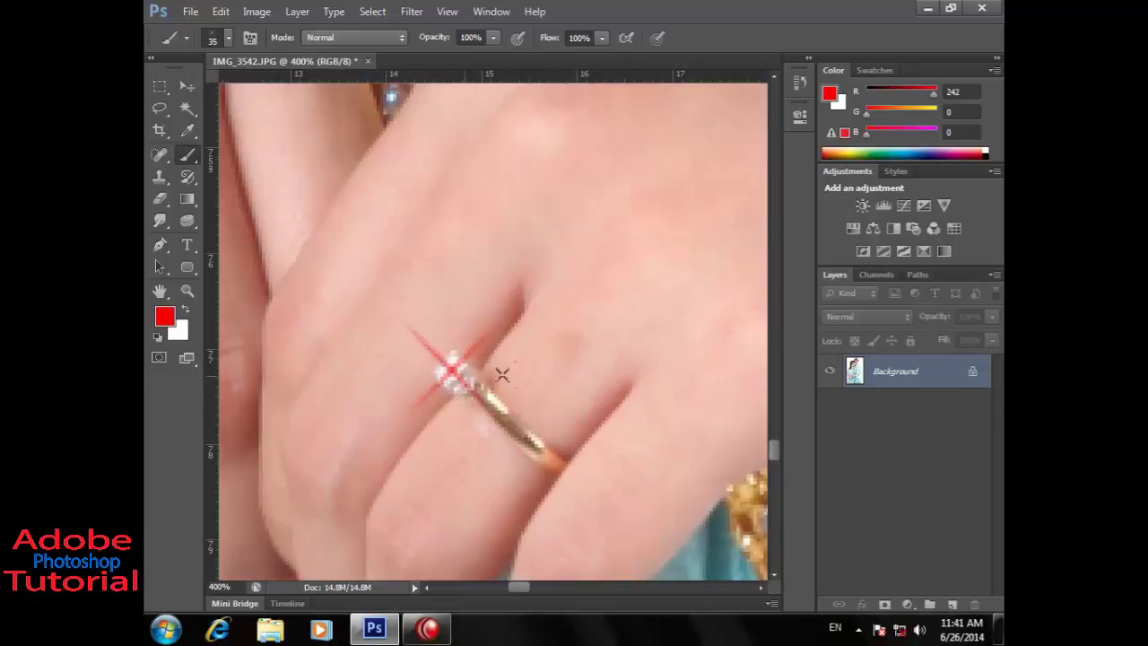
key("ctrl+z")
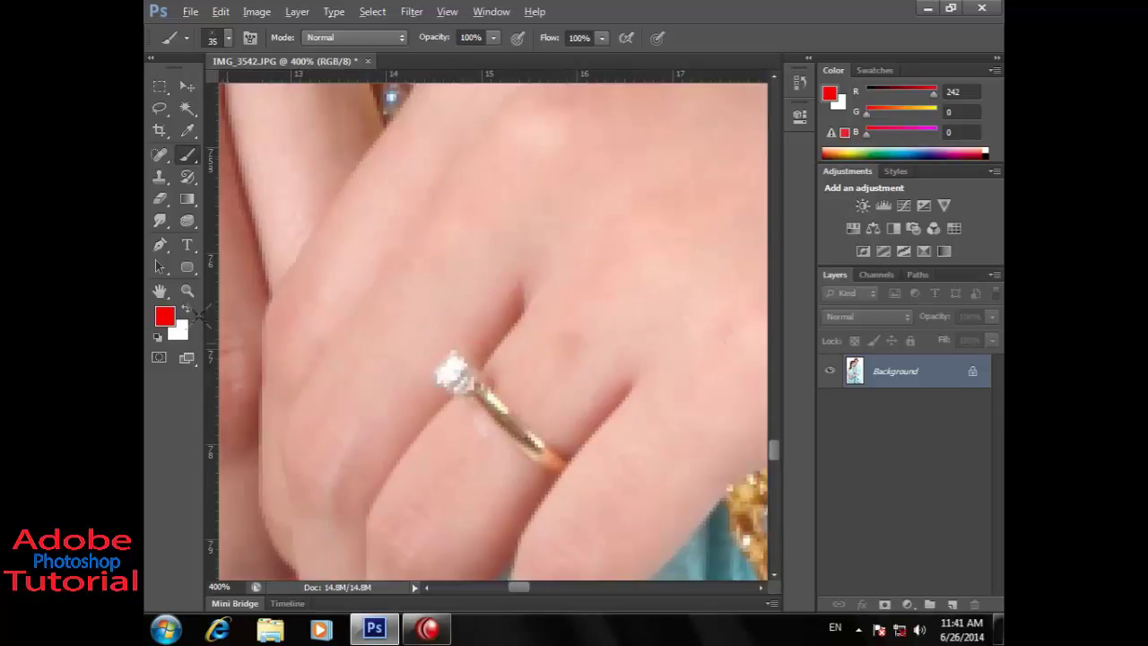
left_click(188, 311)
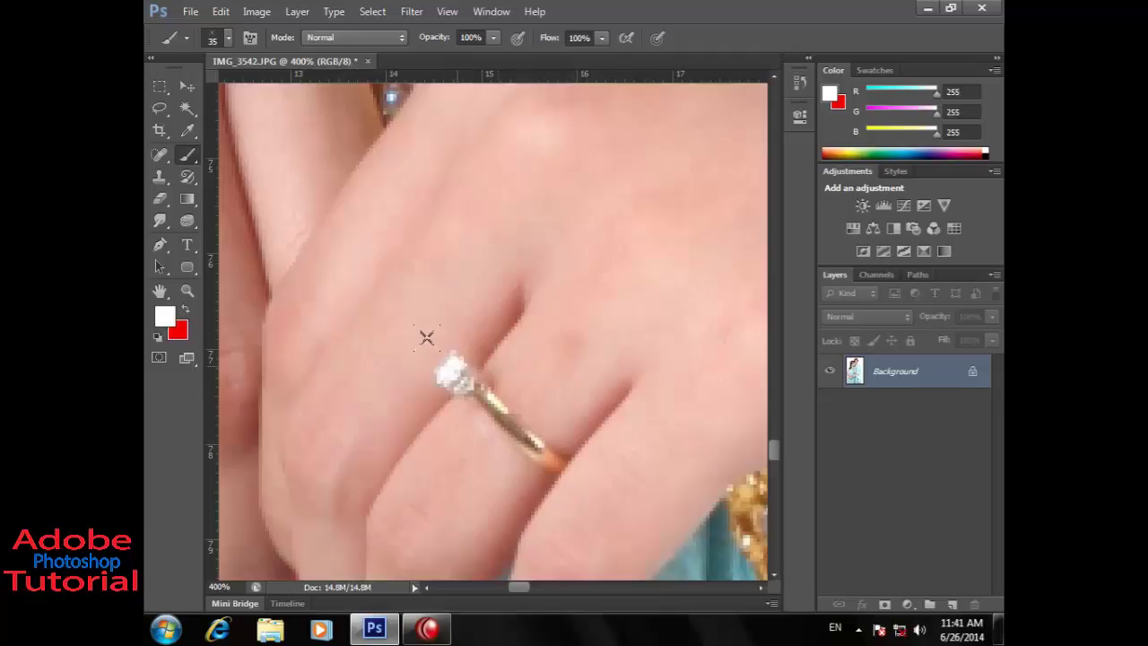
left_click(425, 342)
Step: Stamp a white star sparkle on the leaf-shaped ring's top leaf, then pan to the bracelet
mouse_move(502, 437)
left_mouse_down()
mouse_move(497, 453)
mouse_move(499, 367)
mouse_move(567, 447)
left_mouse_up()
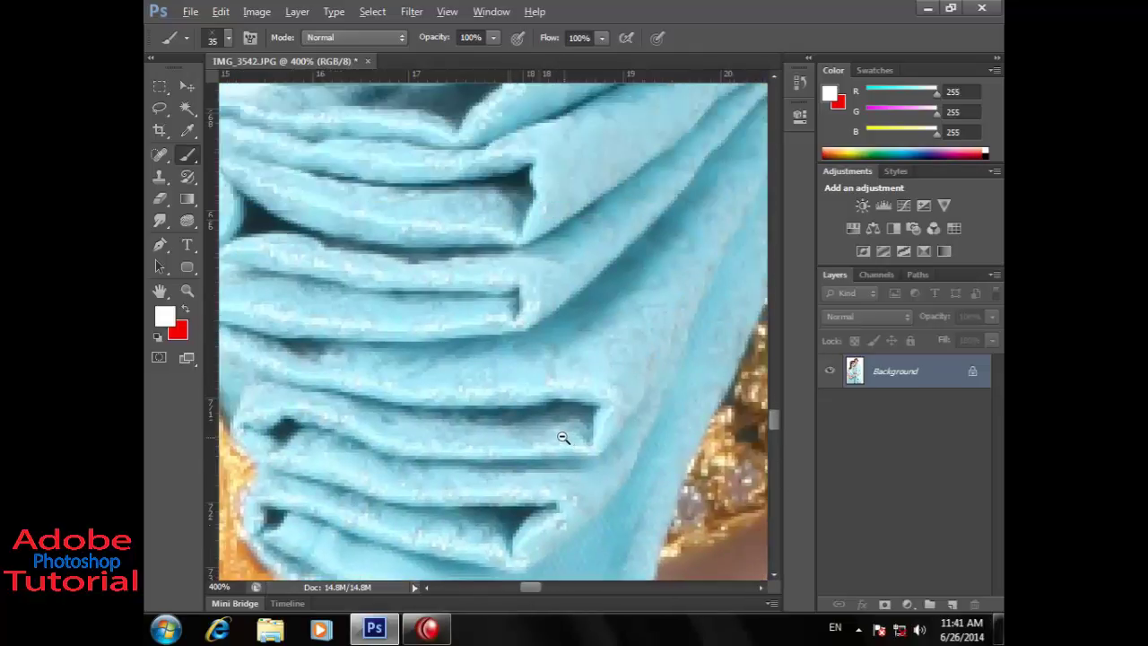
left_click(560, 437, "alt")
left_click(549, 436, "alt")
left_click(547, 436, "alt")
left_click_drag(448, 359, 558, 270)
left_click(491, 484, "ctrl")
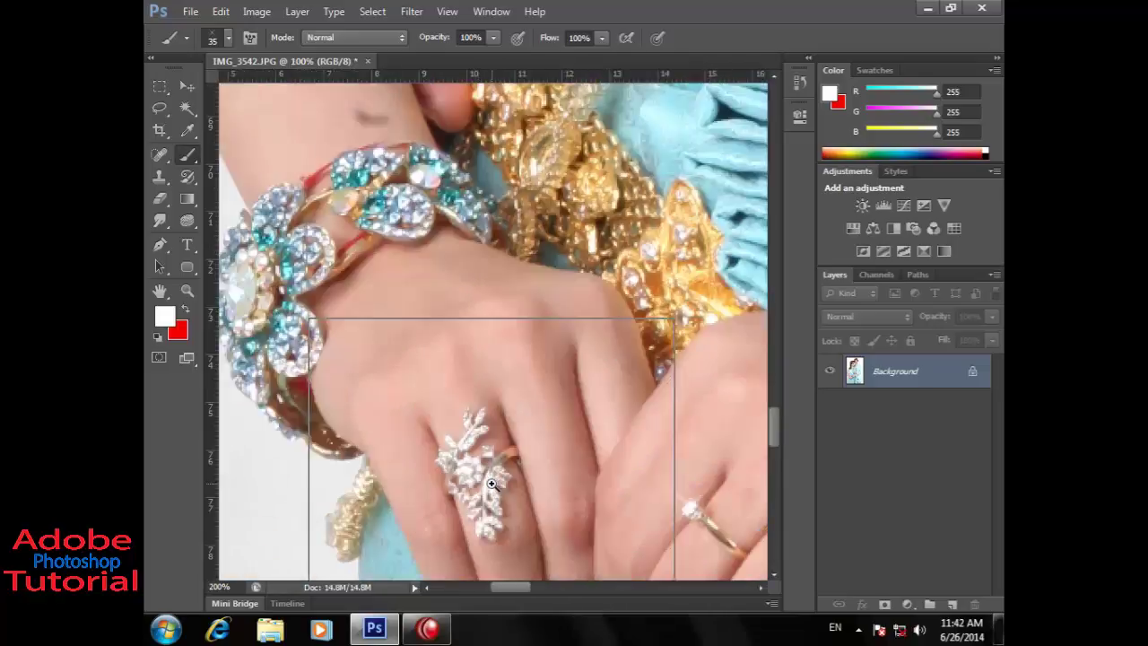
left_click(492, 484, "ctrl")
key("bracketleft")
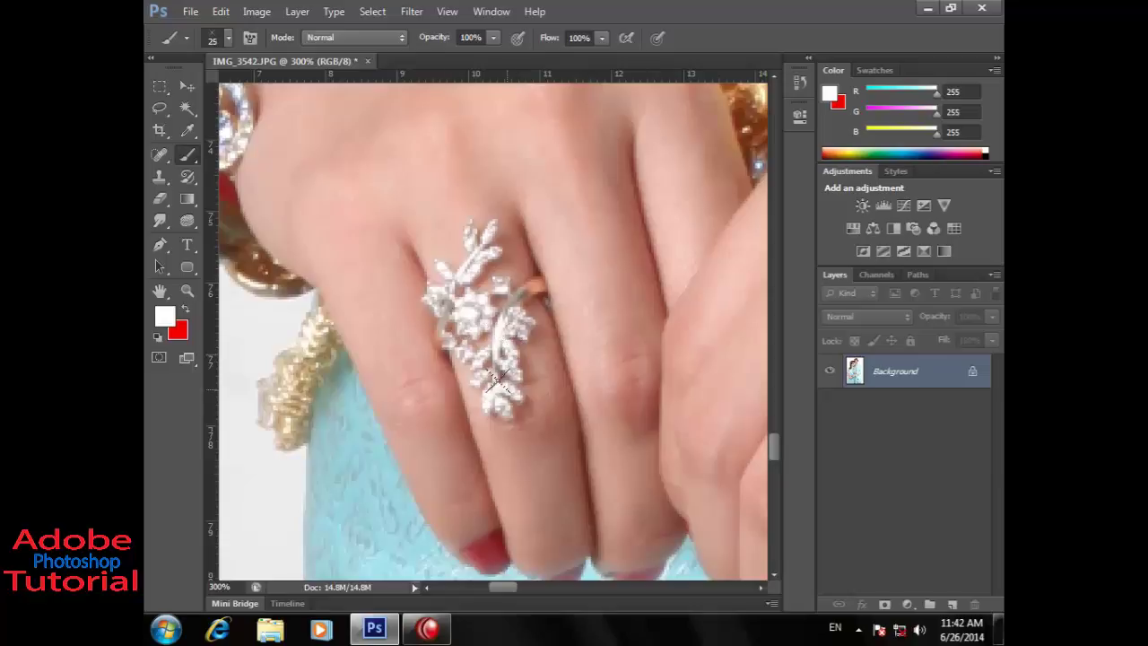
key("bracketright")
left_click(486, 233)
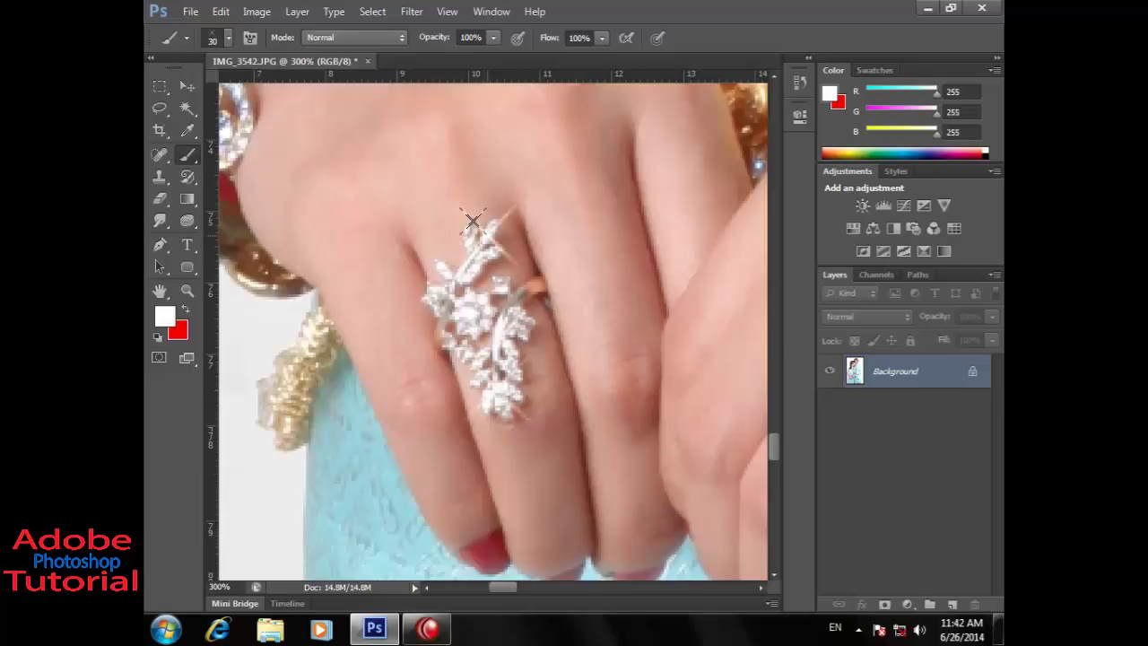
mouse_move(543, 287)
left_mouse_down()
mouse_move(569, 466)
mouse_move(592, 337)
left_mouse_up()
Step: Enlarge the brush to 40, pan up the arm to the necklace, and show the Brush panel
key("bracketright")
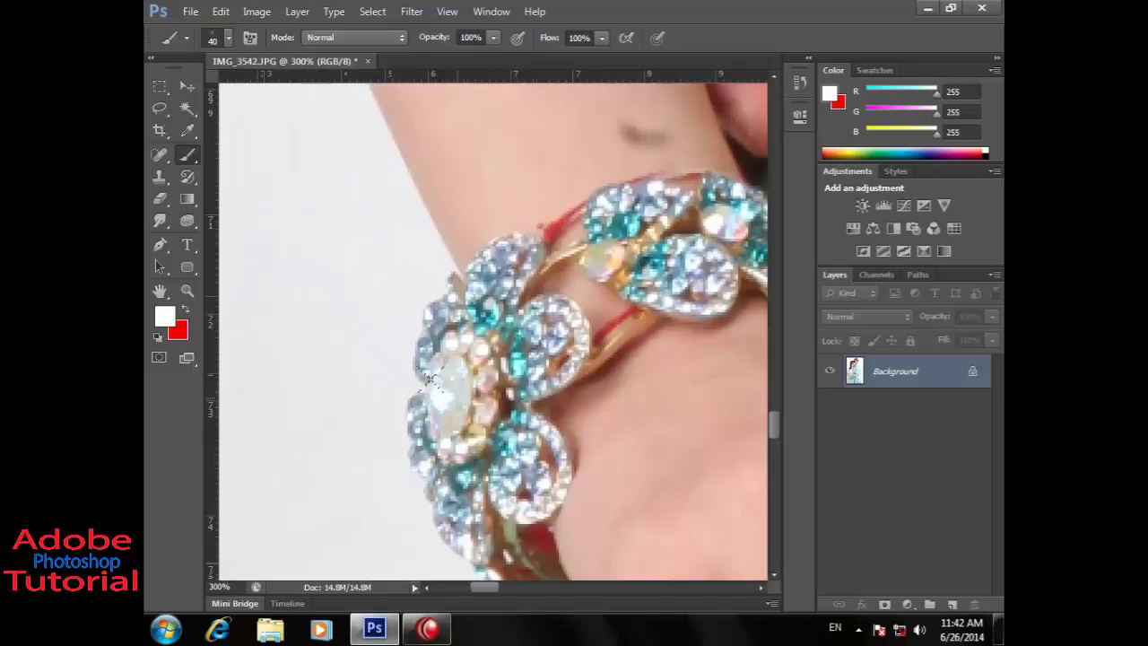
left_click_drag(687, 367, 572, 546)
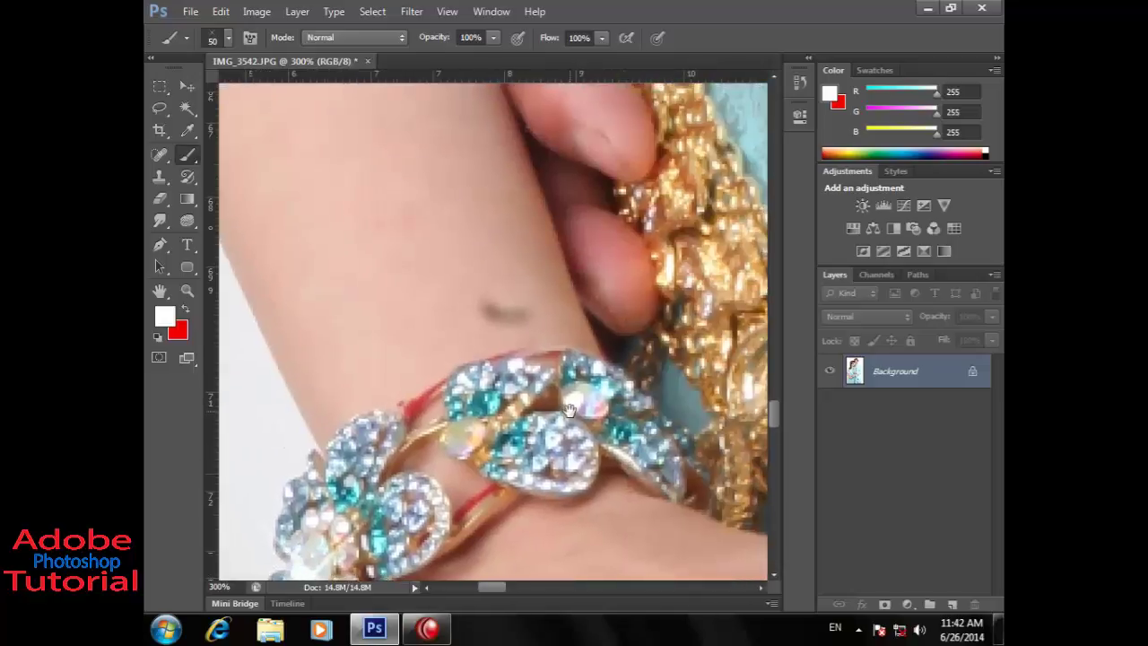
left_click_drag(575, 401, 588, 458)
left_click_drag(610, 188, 610, 454)
mouse_move(514, 179)
left_mouse_down()
mouse_move(514, 313)
mouse_move(469, 464)
mouse_move(502, 431)
left_mouse_up()
mouse_move(508, 224)
left_mouse_down()
mouse_move(508, 391)
mouse_move(453, 205)
mouse_move(441, 275)
mouse_move(546, 299)
left_mouse_up()
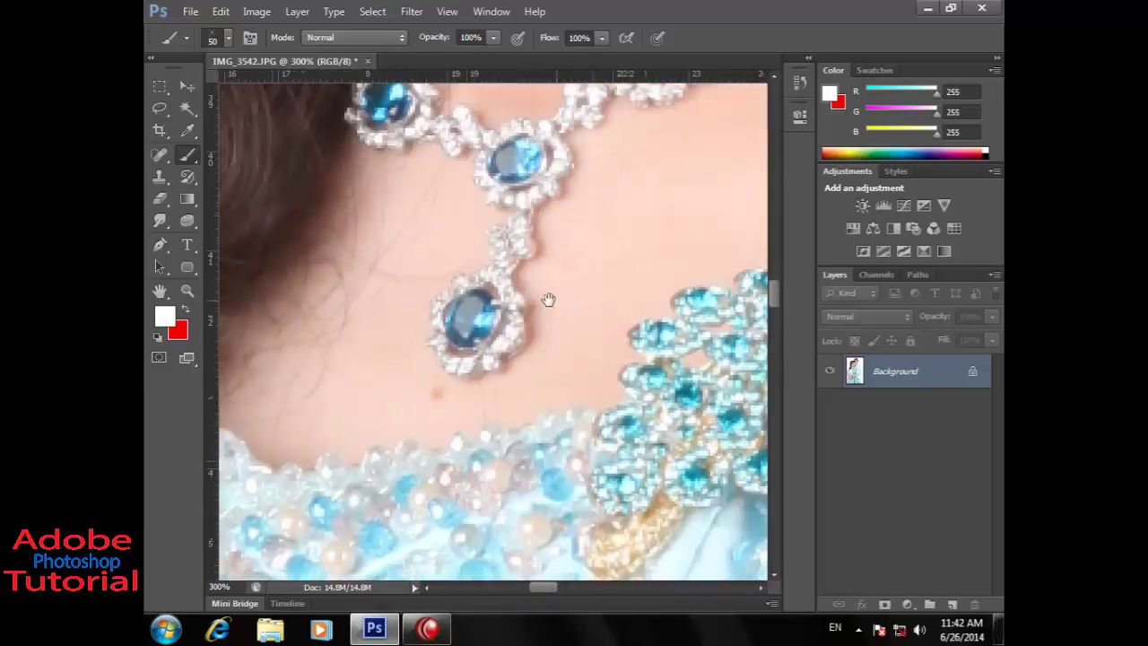
mouse_move(491, 212)
left_mouse_down()
mouse_move(520, 454)
mouse_move(392, 472)
left_mouse_up()
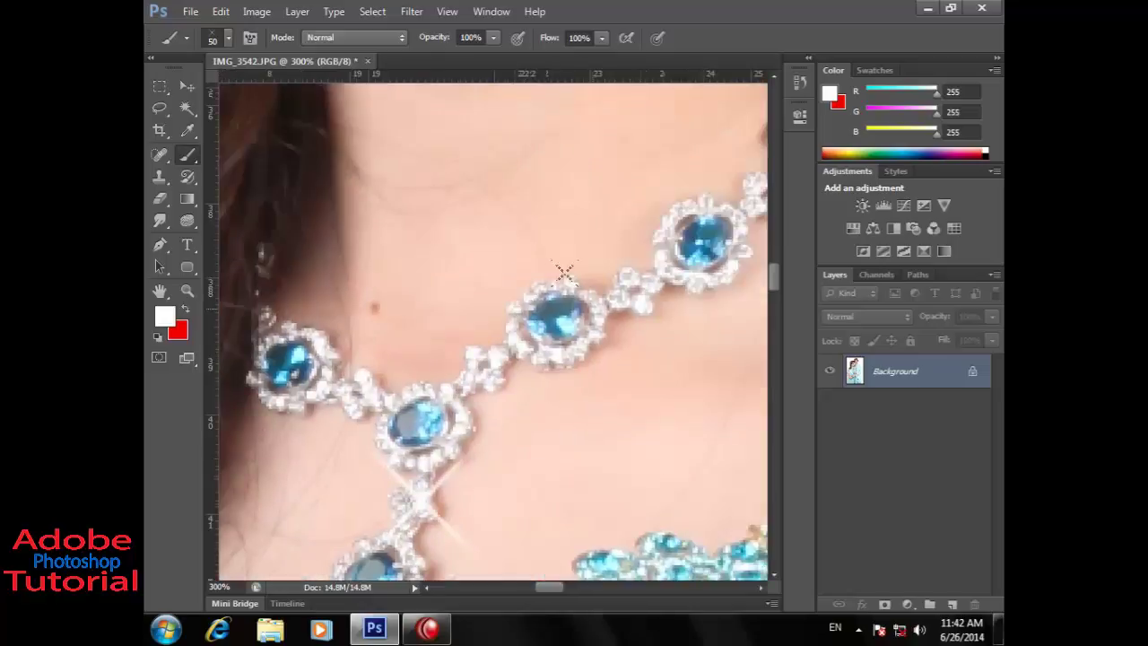
mouse_move(661, 379)
left_mouse_down()
mouse_move(403, 476)
mouse_move(533, 333)
mouse_move(485, 341)
left_mouse_up()
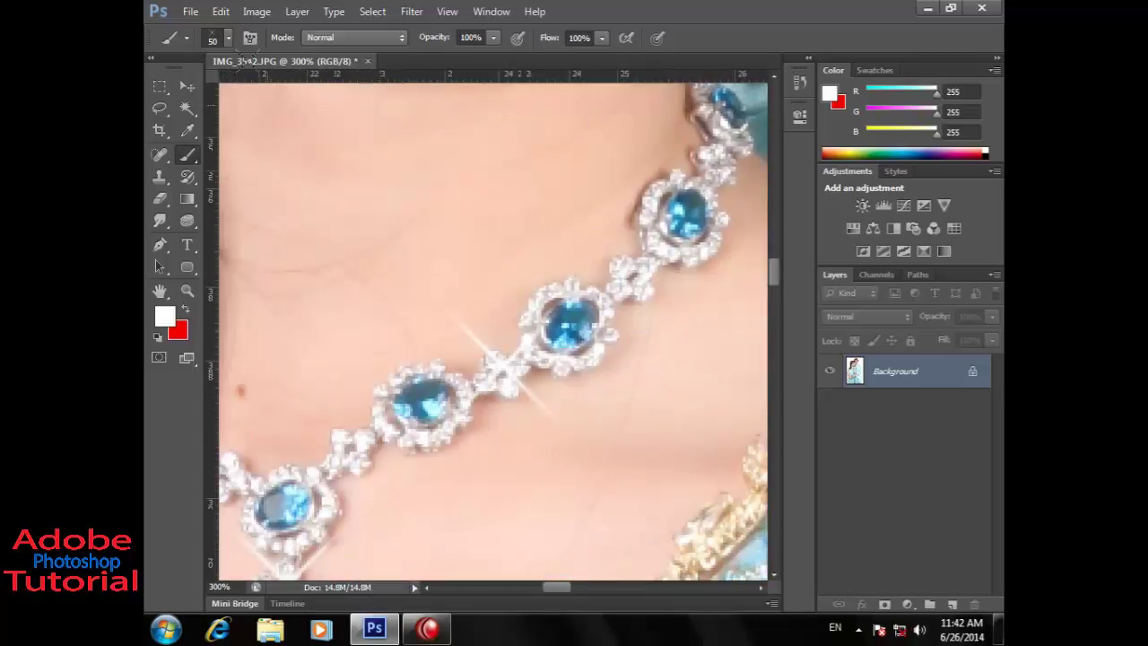
key("F5")
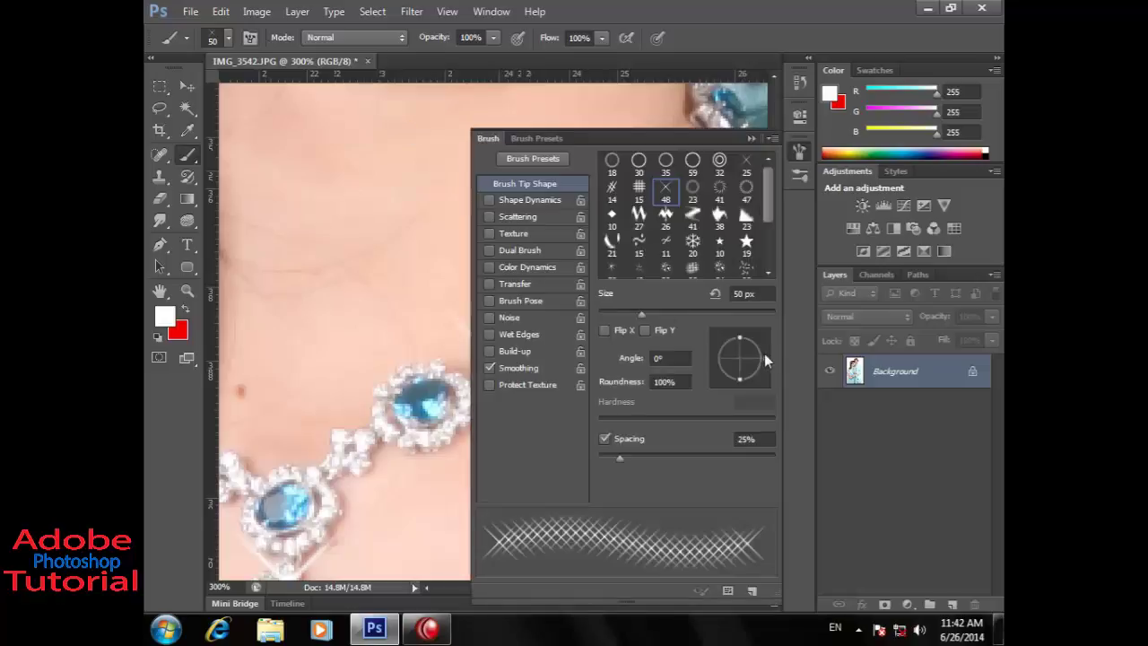
Step: Set the brush tip angle to 41°, close the Brush panel, and zoom out toward the face
left_click_drag(765, 358, 761, 341)
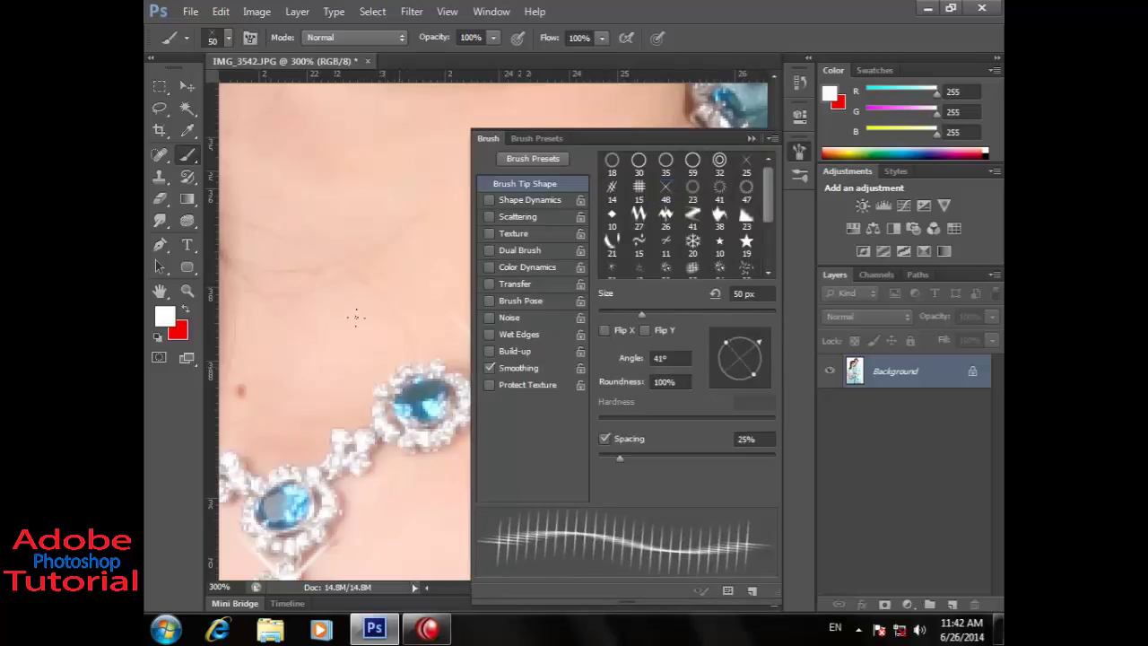
left_click(765, 137)
left_click(730, 139)
left_click(751, 139)
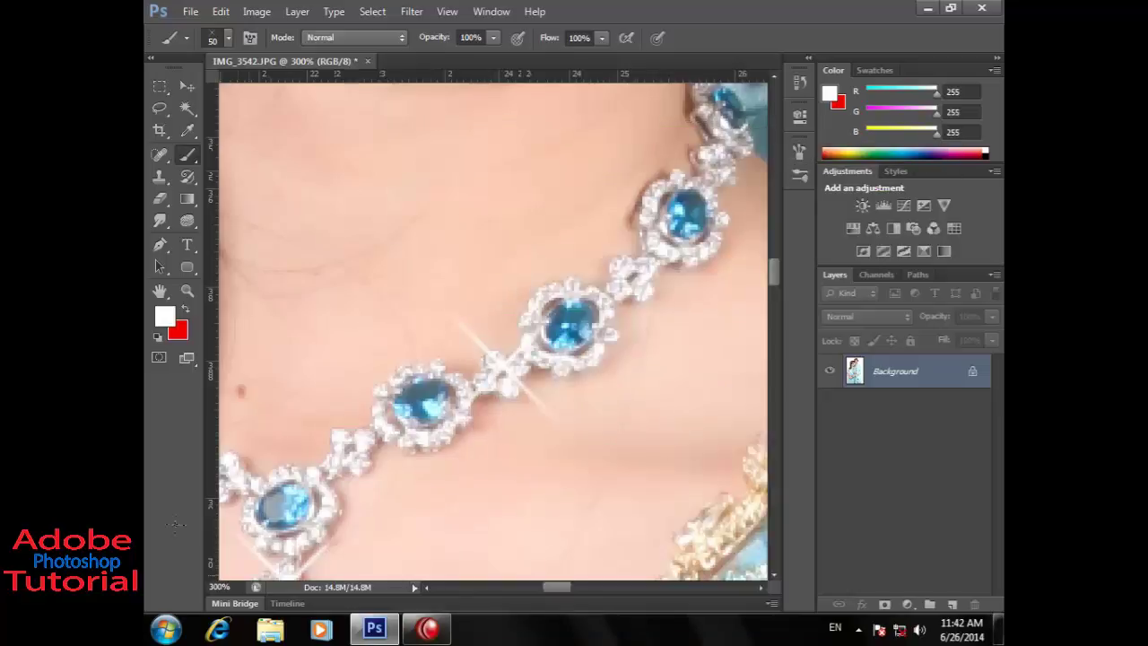
left_click_drag(583, 386, 467, 395)
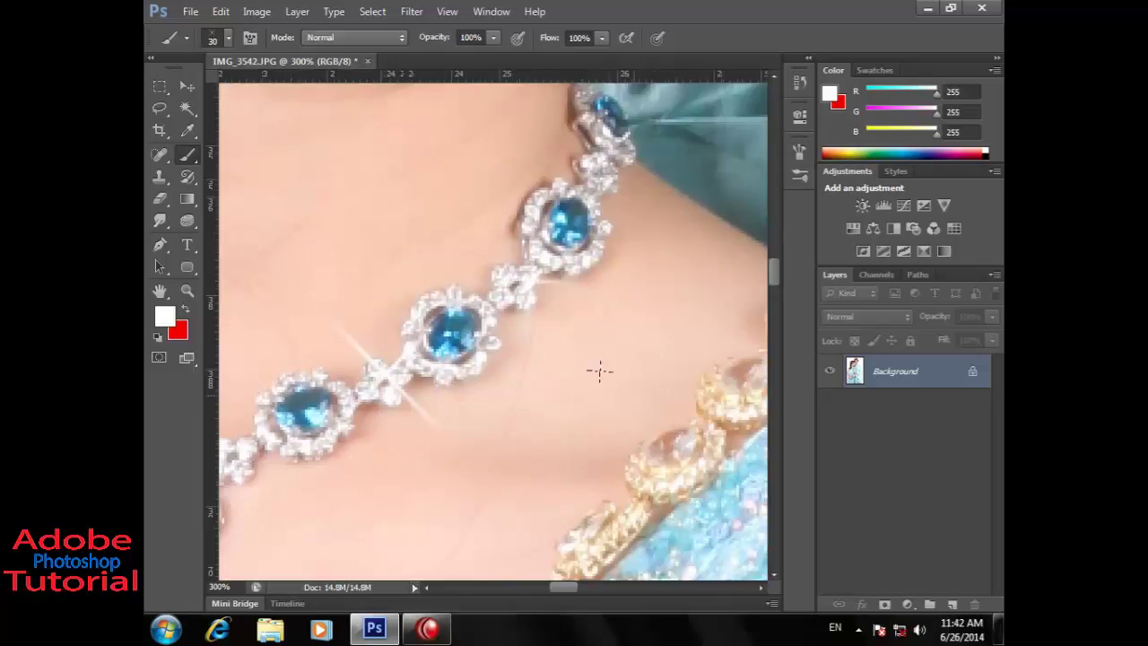
key("ctrl+minus")
key("ctrl+minus")
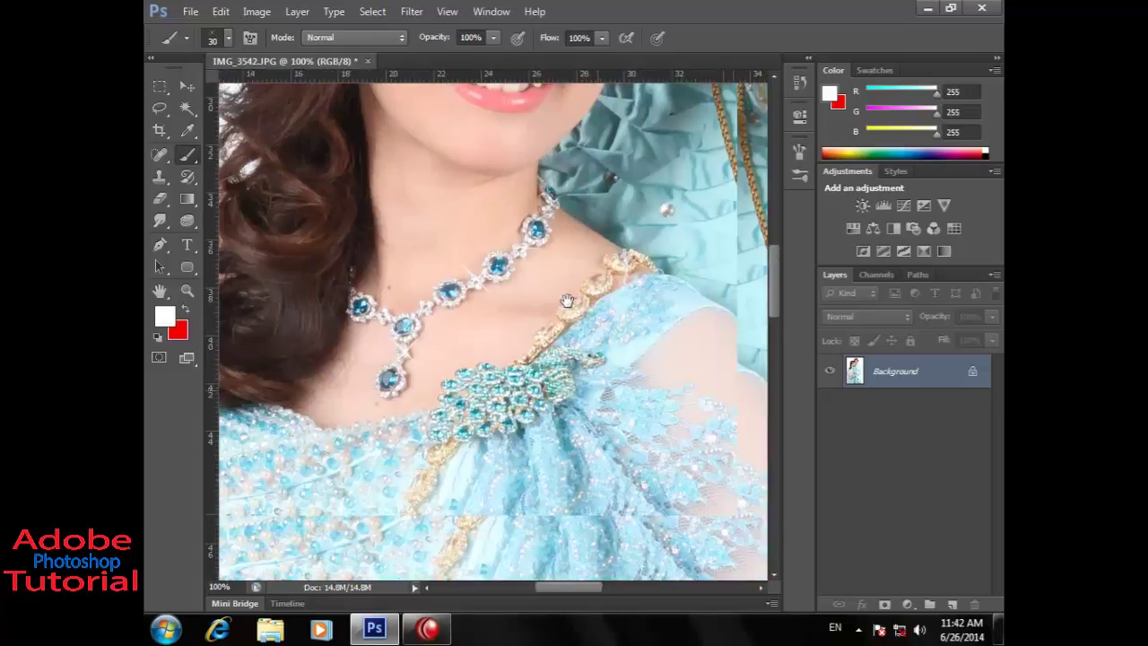
scroll(554, 414, "up", 5)
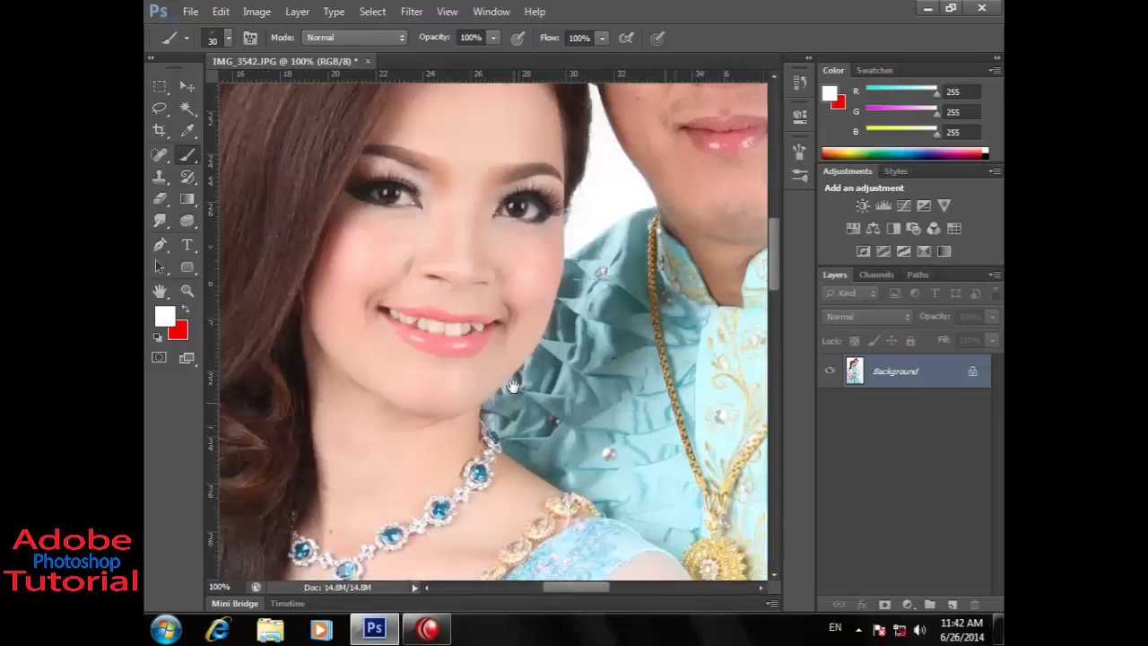
Step: Paint the bride's last visible tooth white and stamp a white sparkle on it
left_click(468, 337)
left_click(492, 338)
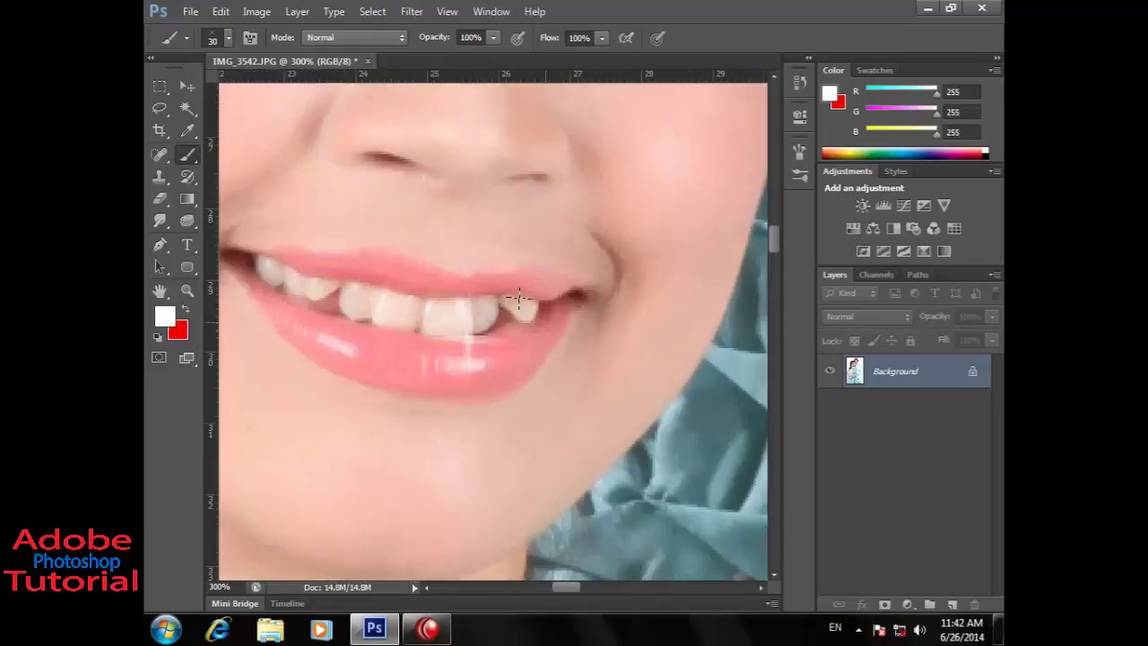
key("bracketleft")
key("bracketleft")
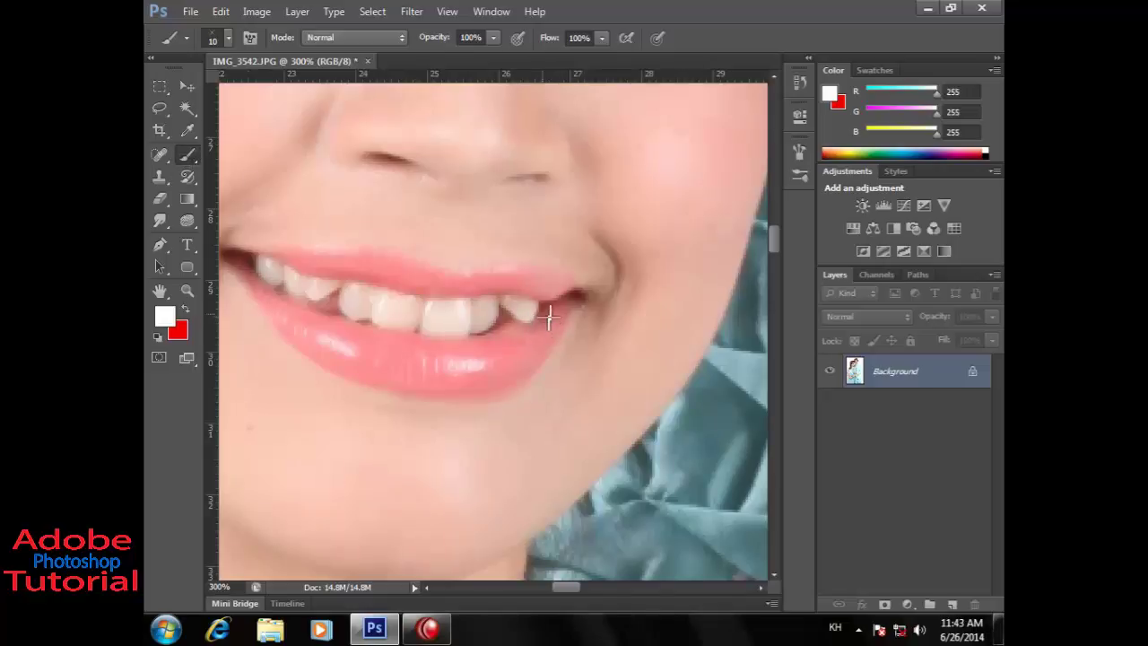
key("bracketright")
left_click_drag(531, 308, 516, 293)
left_click(525, 310)
key("h")
left_click_drag(510, 382, 485, 383)
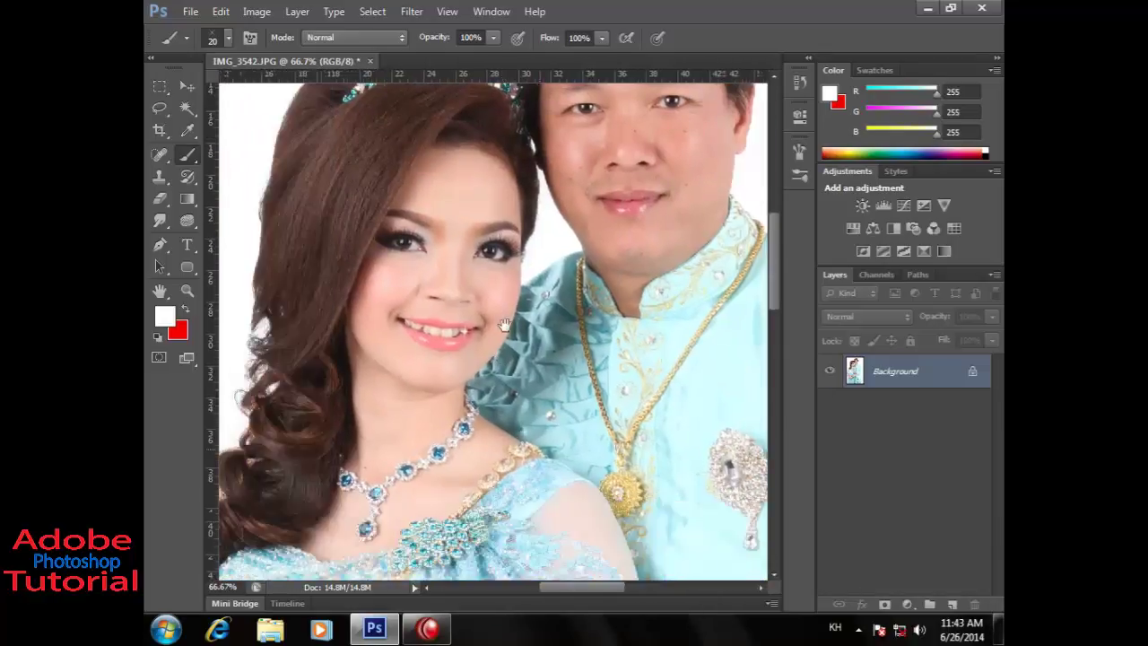
Step: Pan over the dress, hands and bracelet, then zoom out to the whole photo at 16.67%
mouse_move(485, 383)
left_mouse_down()
mouse_move(542, 336)
mouse_move(563, 220)
left_mouse_up()
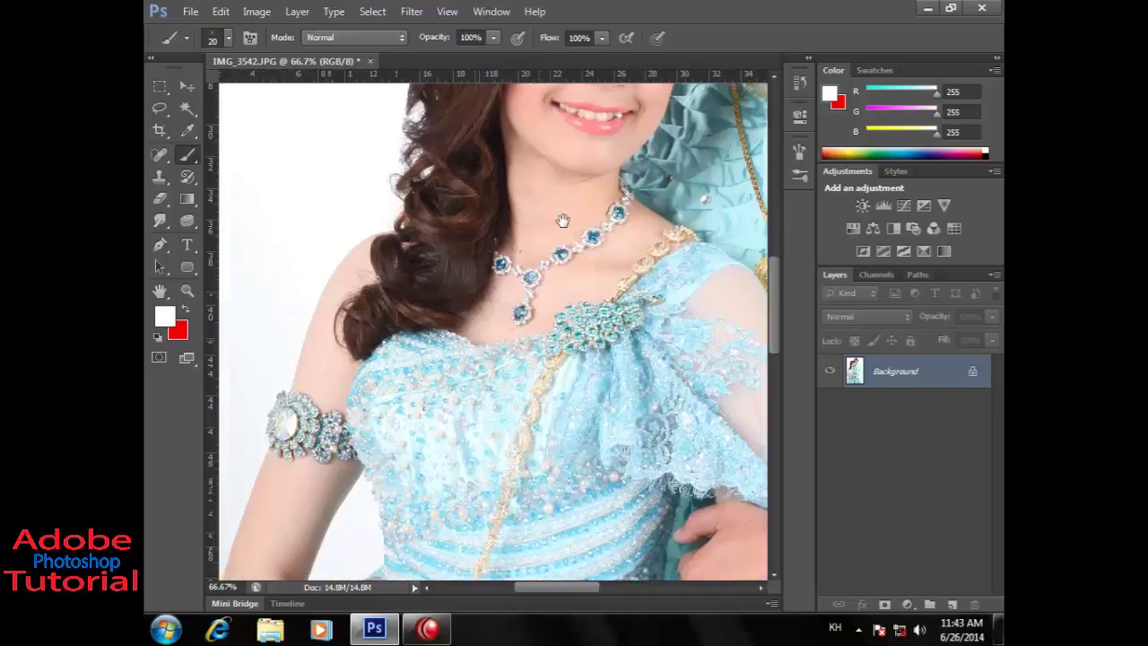
scroll(562, 221, "down", 5)
mouse_move(584, 335)
left_mouse_down()
mouse_move(492, 296)
mouse_move(460, 422)
left_mouse_up()
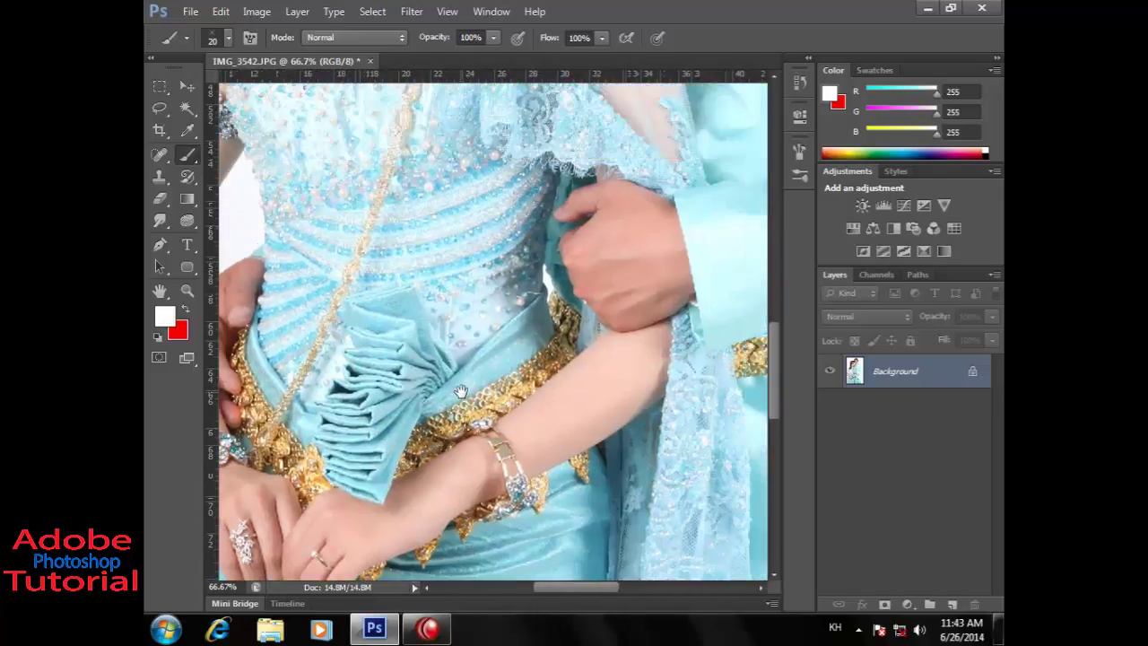
scroll(461, 392, "down", 3)
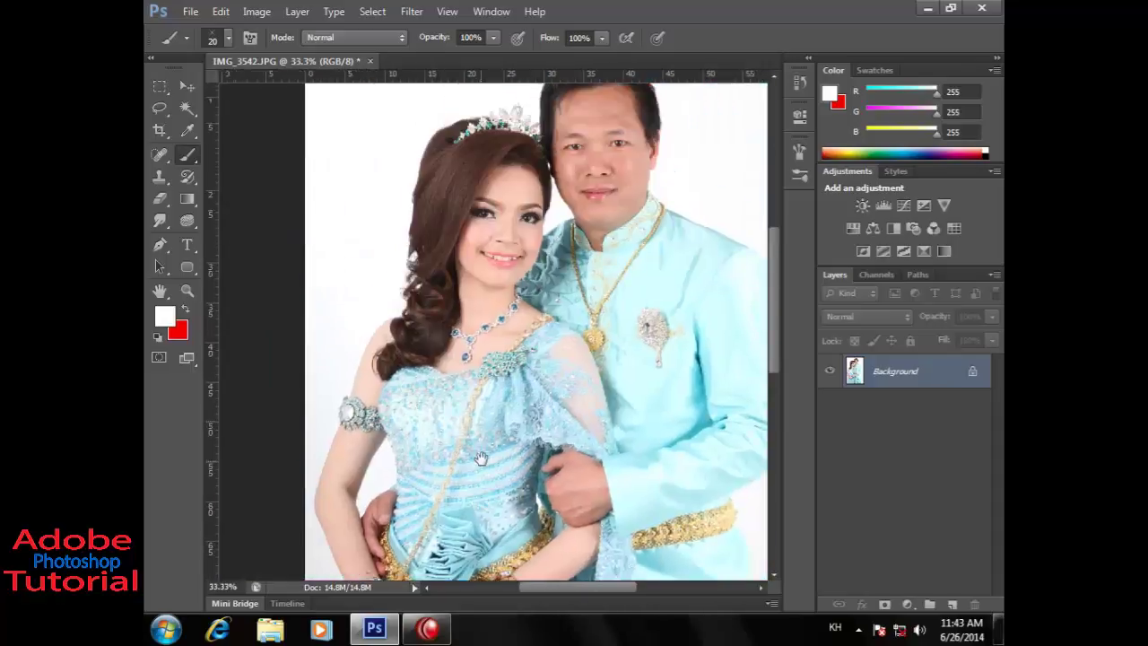
scroll(480, 387, "down", 2)
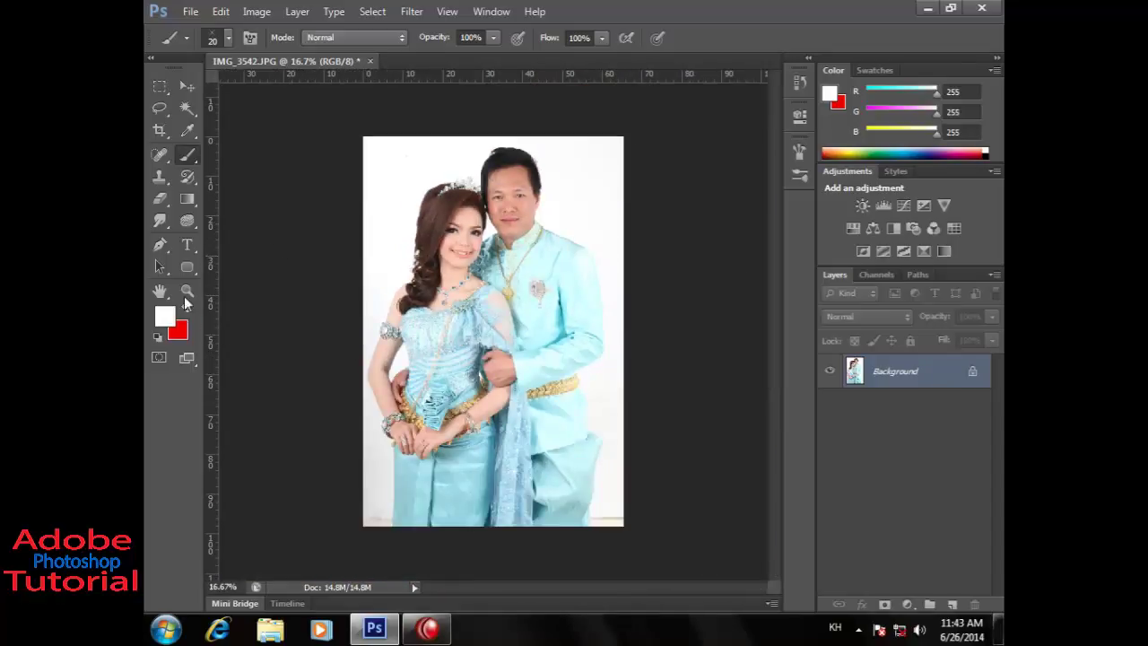
Step: Choose the heart in the Custom Shape tool and draw trial heart paths, undoing the last
left_click(187, 267)
right_click(194, 264)
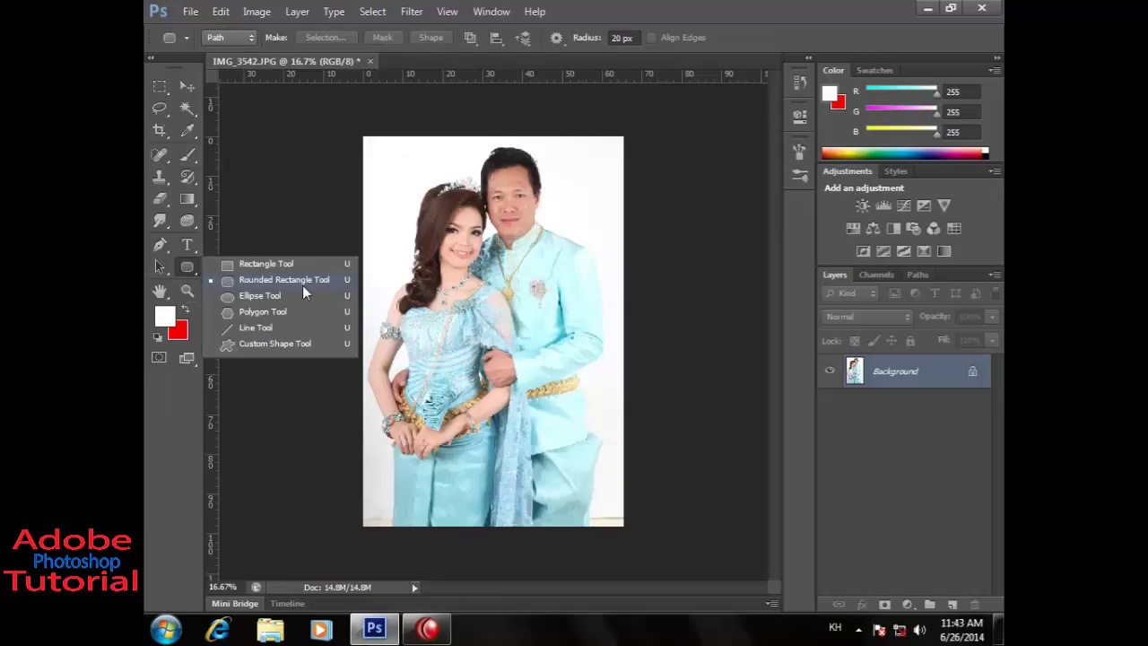
left_click(281, 343)
left_click(627, 37)
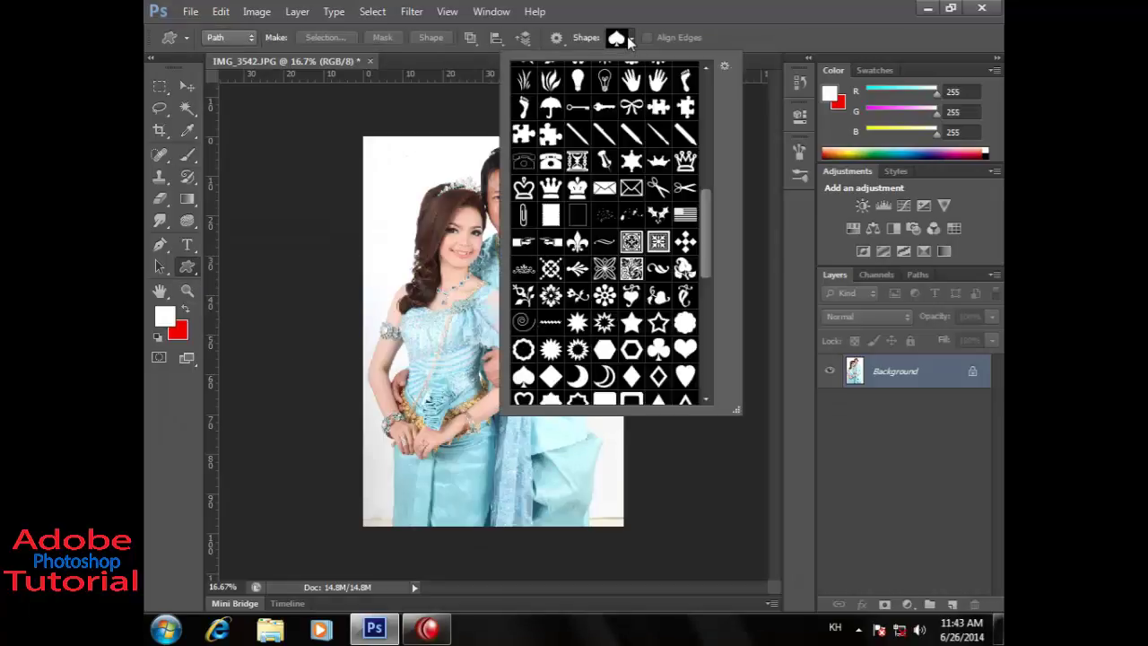
double_click(687, 376)
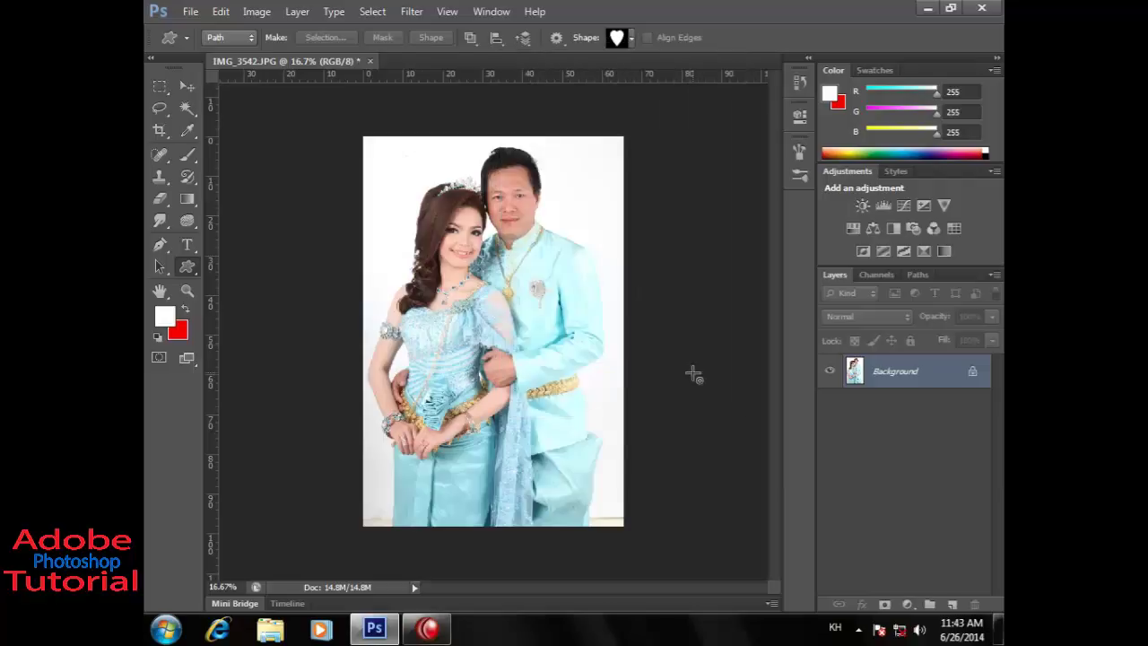
left_click_drag(385, 154, 592, 354)
left_click(558, 39)
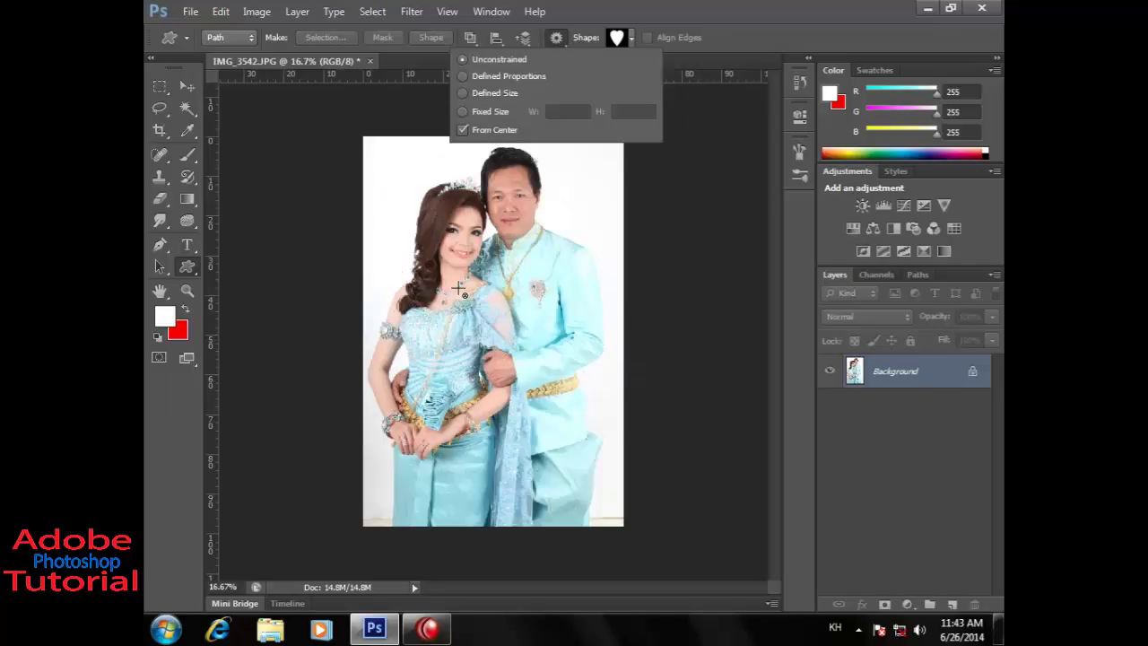
left_click(459, 289)
mouse_move(460, 289)
left_mouse_down()
mouse_move(551, 425)
mouse_move(531, 401)
mouse_move(579, 453)
mouse_move(529, 372)
mouse_move(605, 456)
left_mouse_up()
key("ctrl+z")
Step: Keep the marquee style at Normal and return to the heart shape with From Center off
left_click(557, 38)
left_click(160, 86)
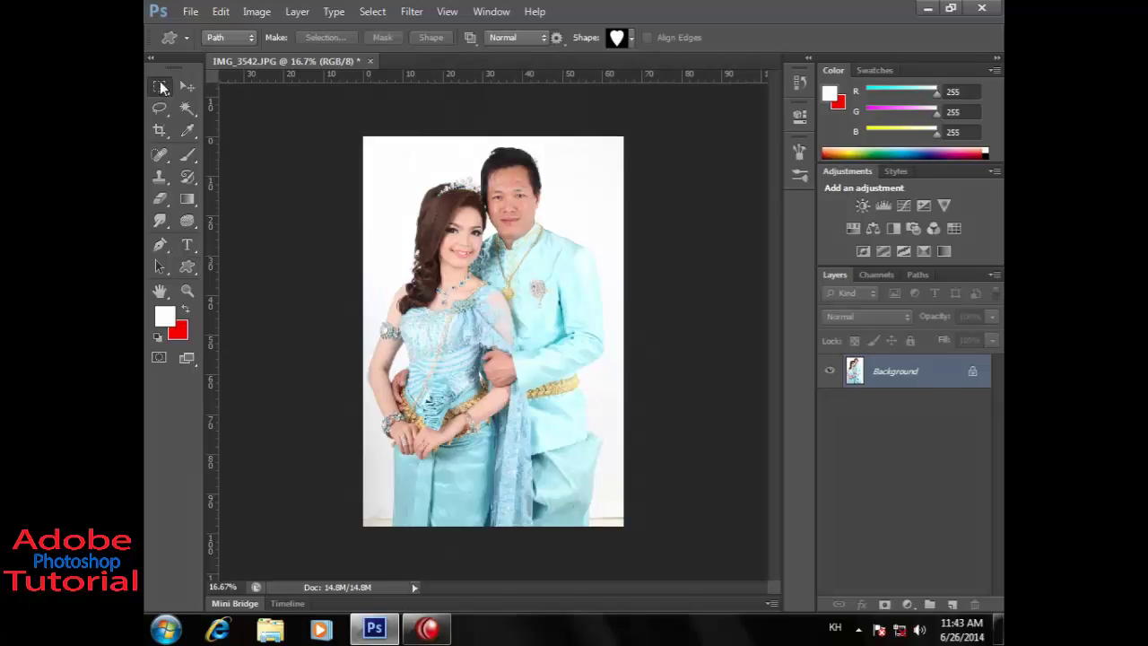
left_click(515, 37)
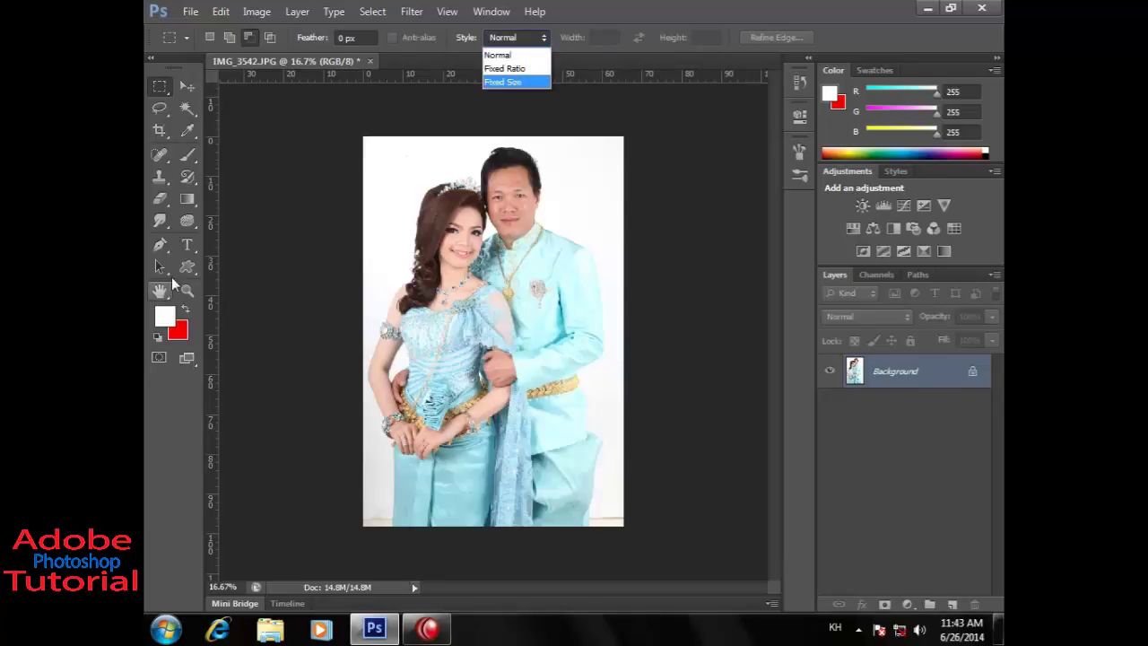
left_click(689, 179)
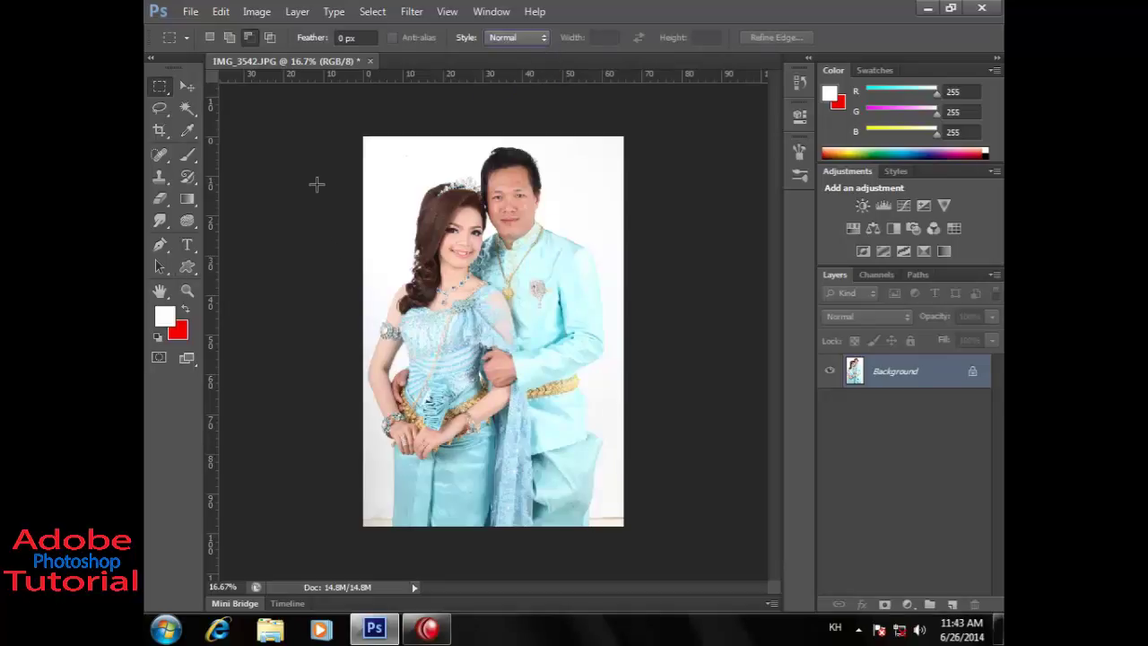
left_click(187, 267)
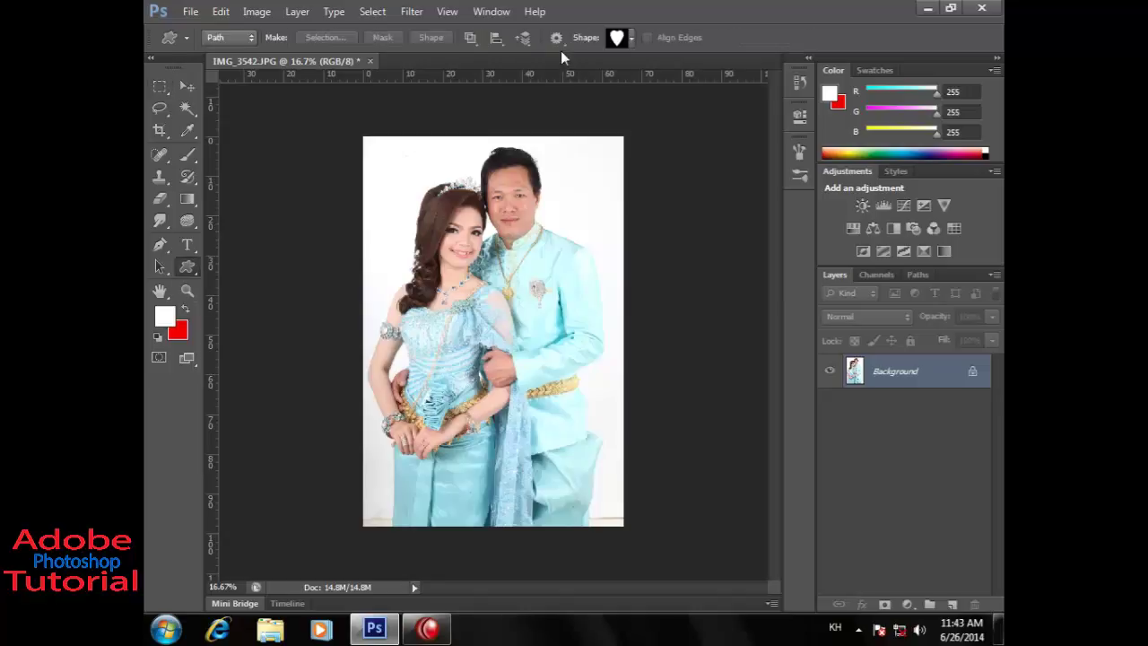
left_click(557, 39)
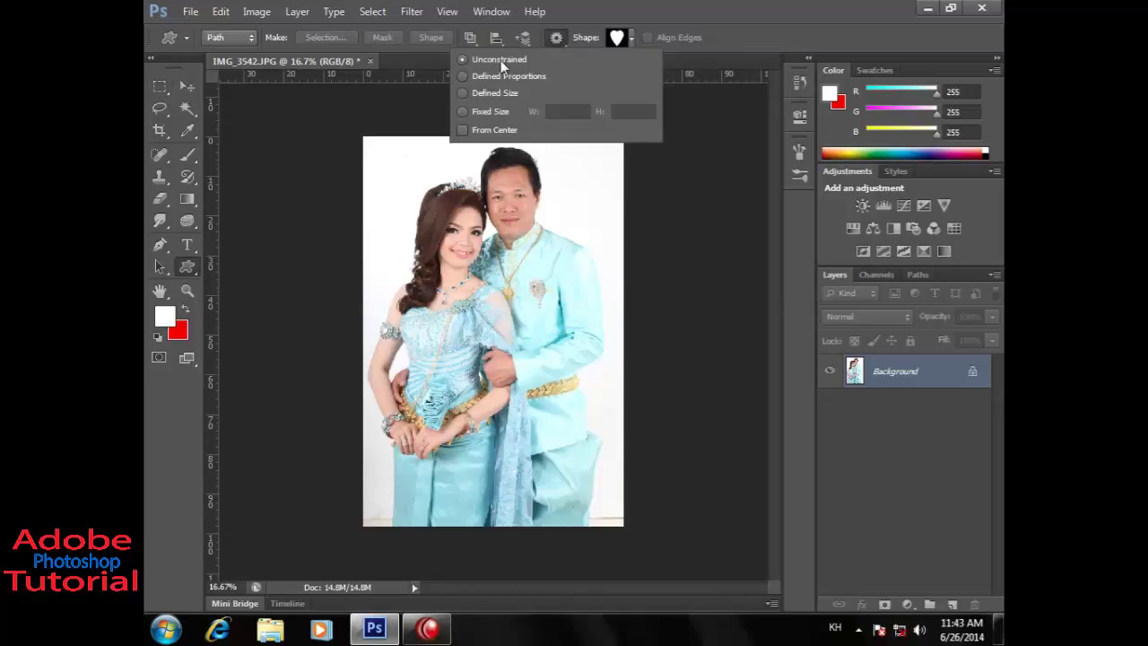
mouse_move(499, 59)
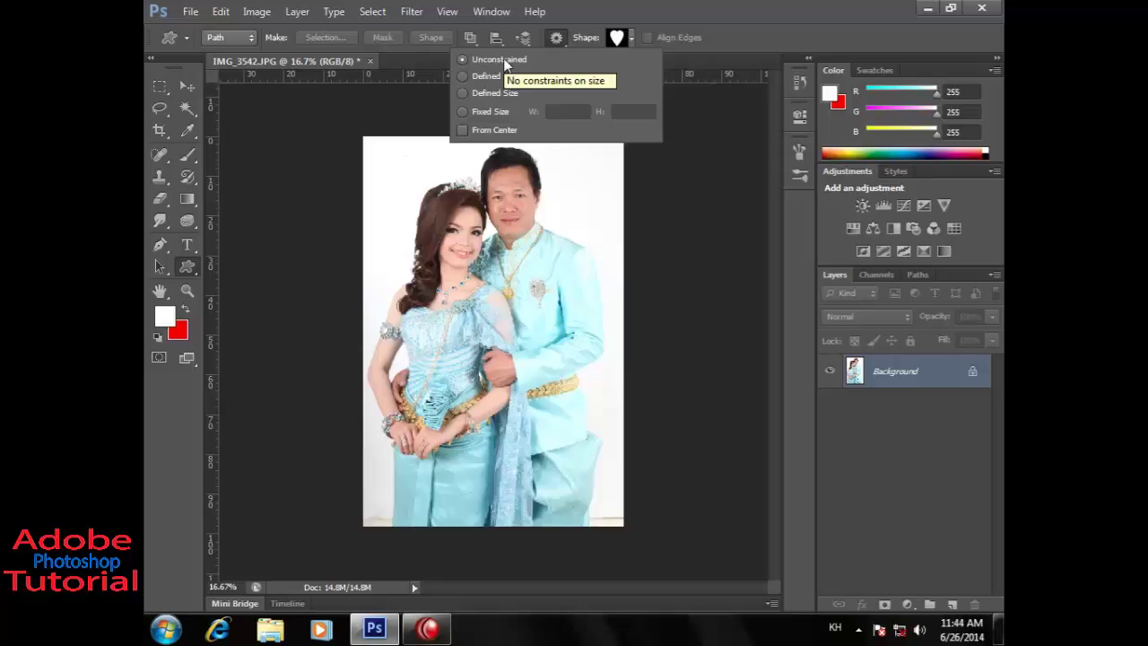
Step: Draw a heart path around the couple and shift it up and left
mouse_move(408, 184)
left_mouse_down()
mouse_move(650, 565)
mouse_move(631, 533)
left_mouse_up()
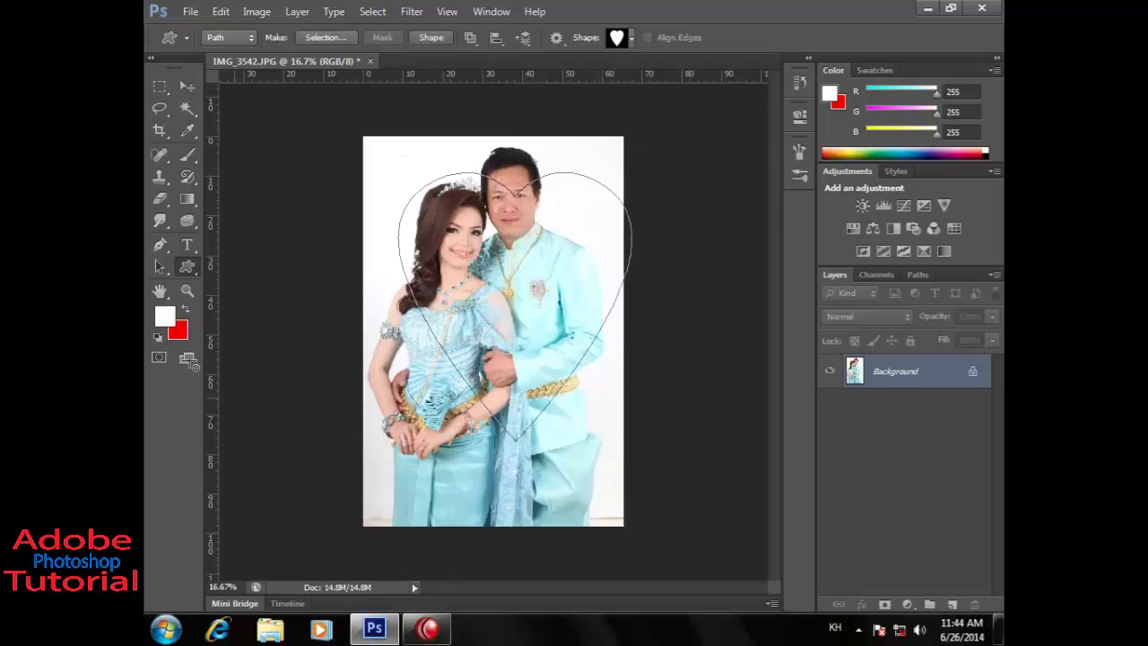
left_click(160, 267)
left_click_drag(401, 254, 384, 226)
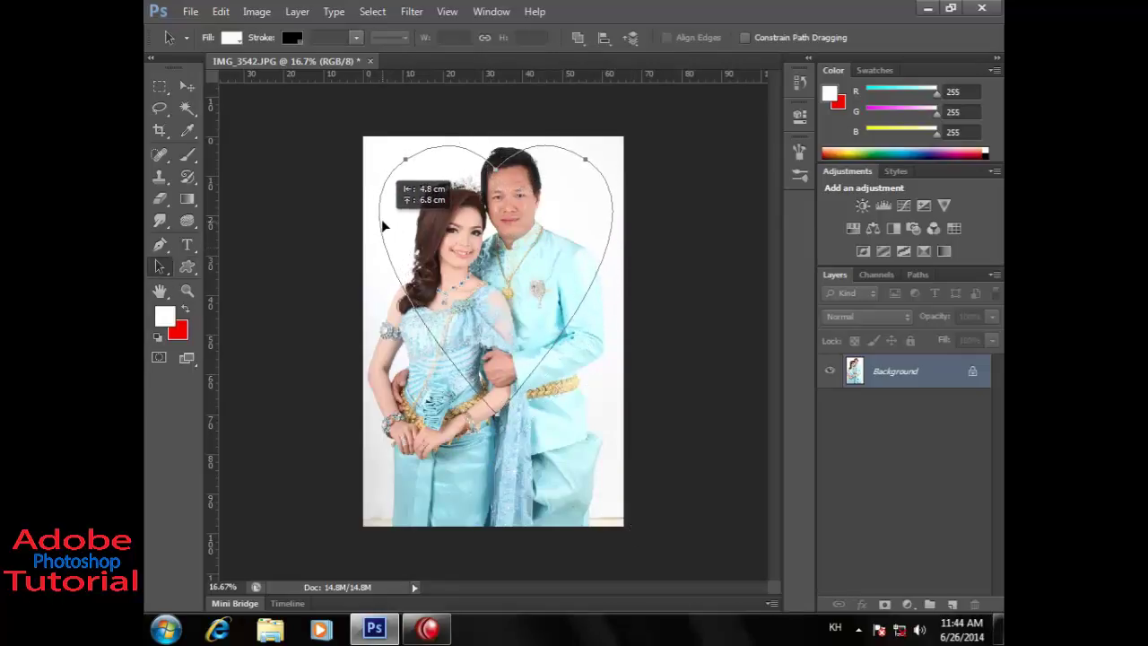
left_click_drag(383, 226, 376, 223)
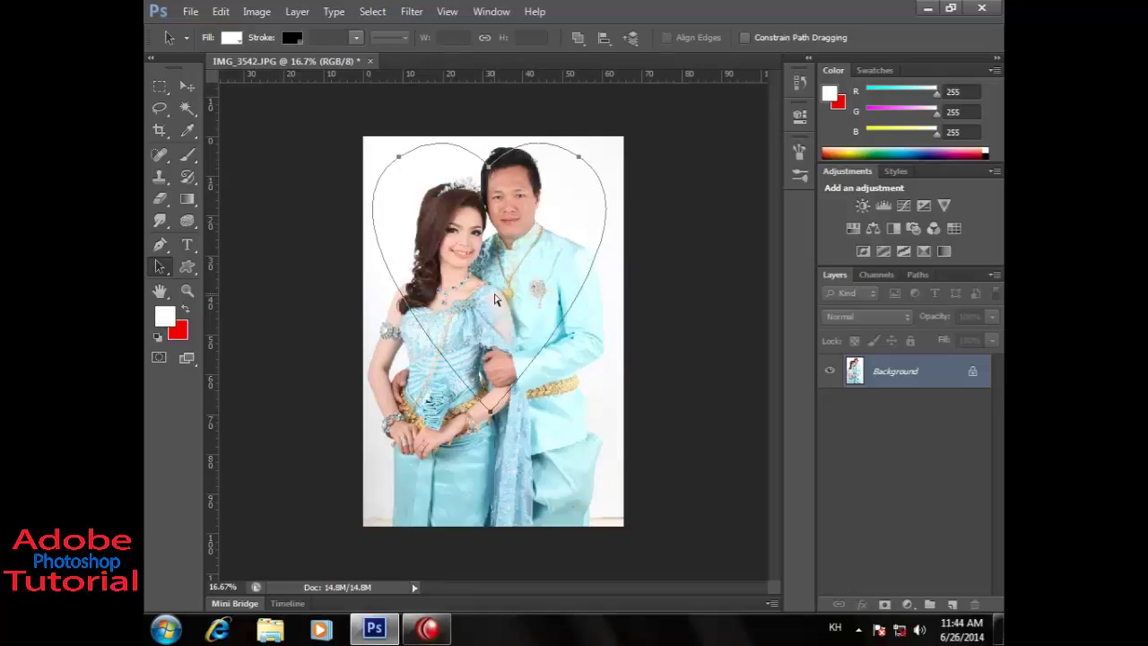
Step: Scale the heart path to about 108% with Free Transform and commit it
key("ctrl+t")
left_click_drag(609, 412, 621, 428)
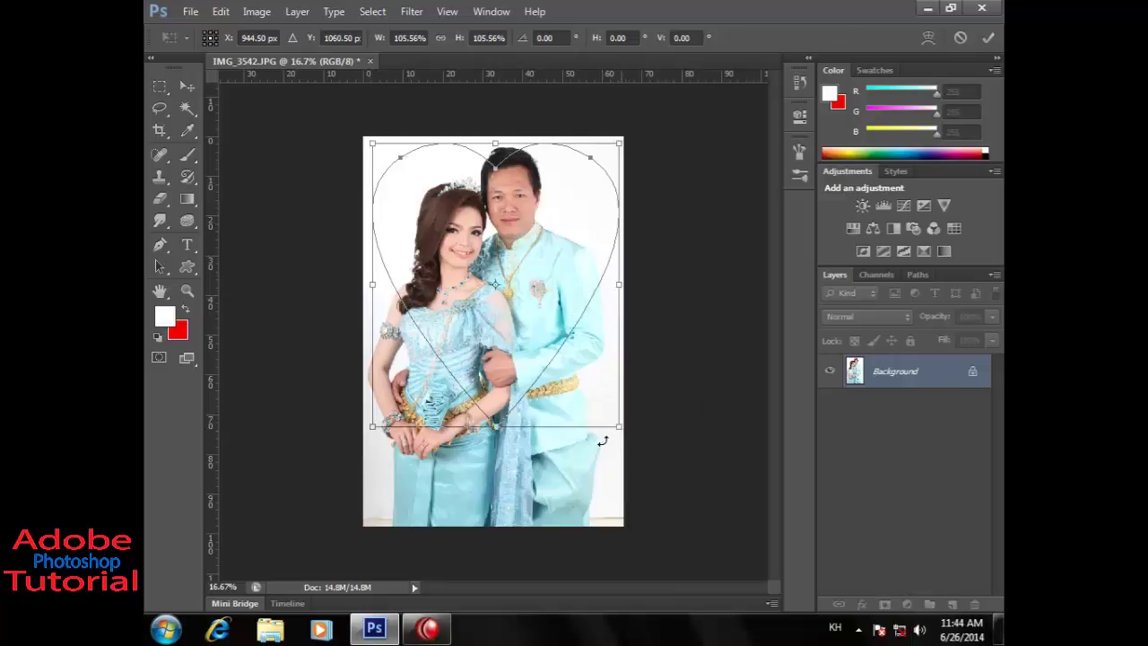
left_click_drag(372, 427, 368, 433)
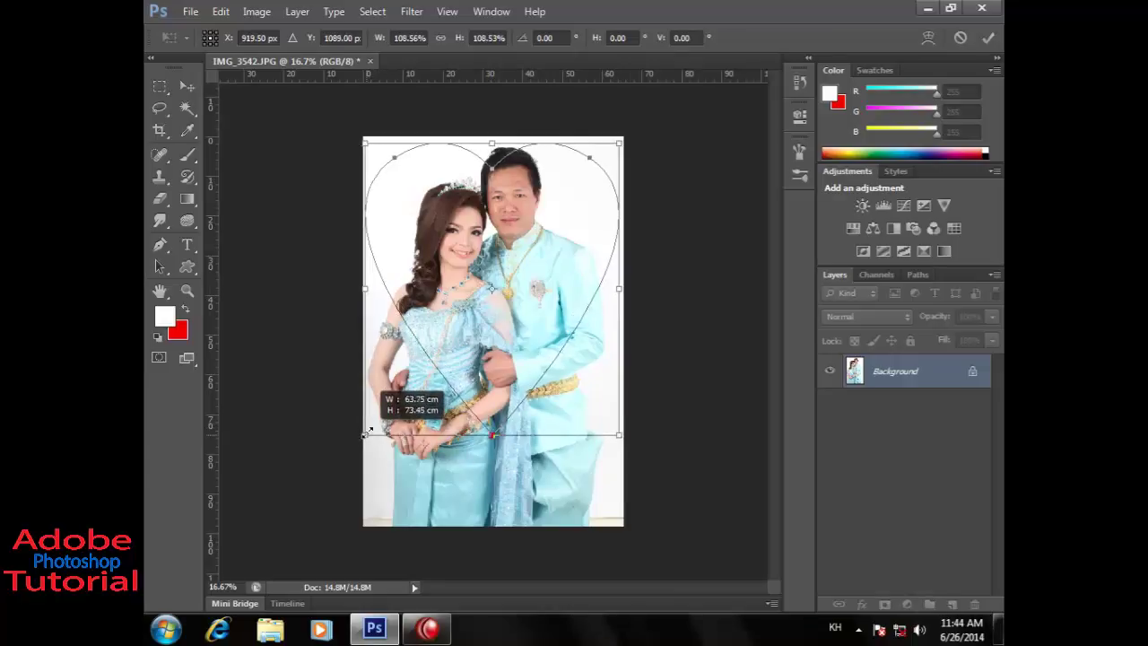
key("Return")
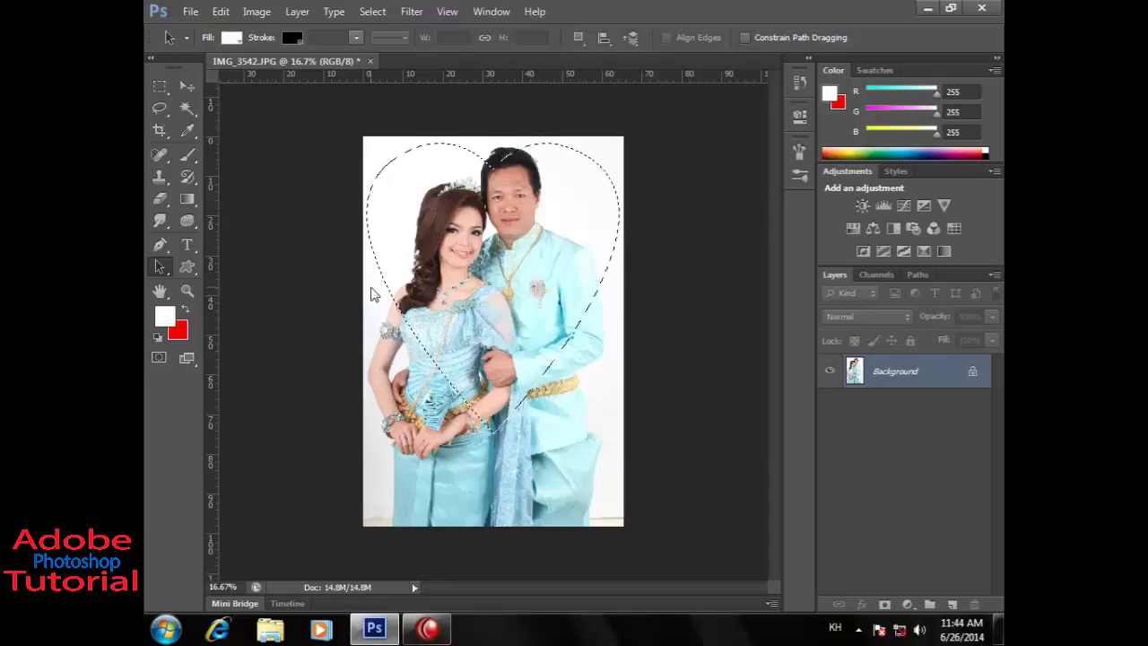
Step: Add an empty Layer 1 above the photo and select the standard Brush tool
left_click(953, 605)
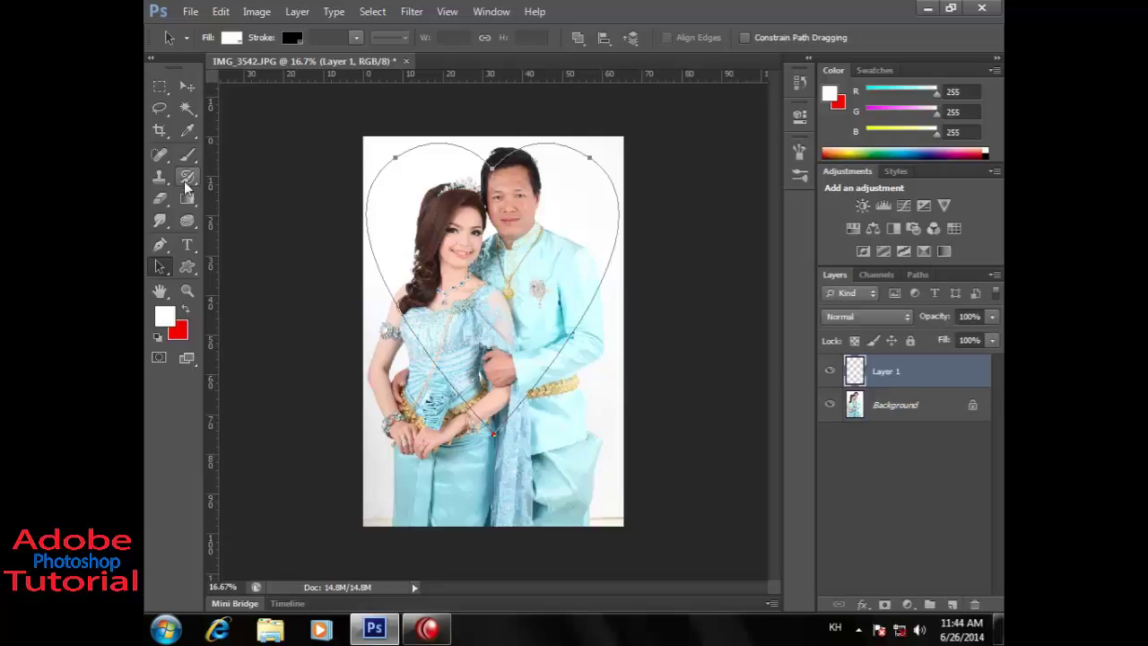
left_click(187, 154)
right_click(188, 157)
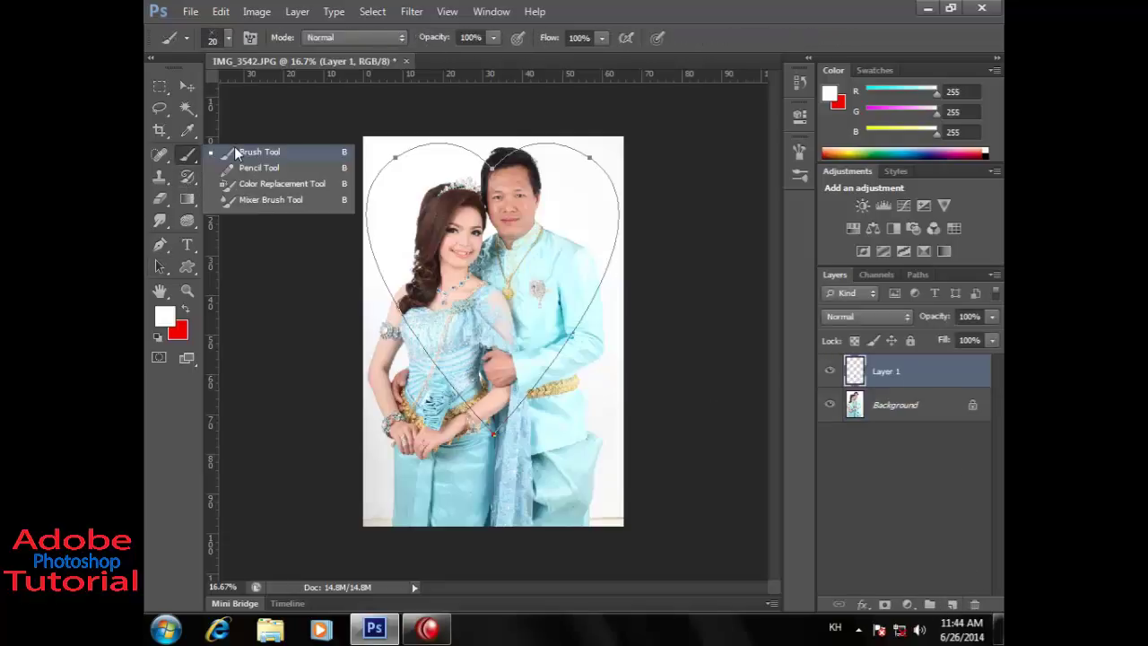
left_click(234, 147)
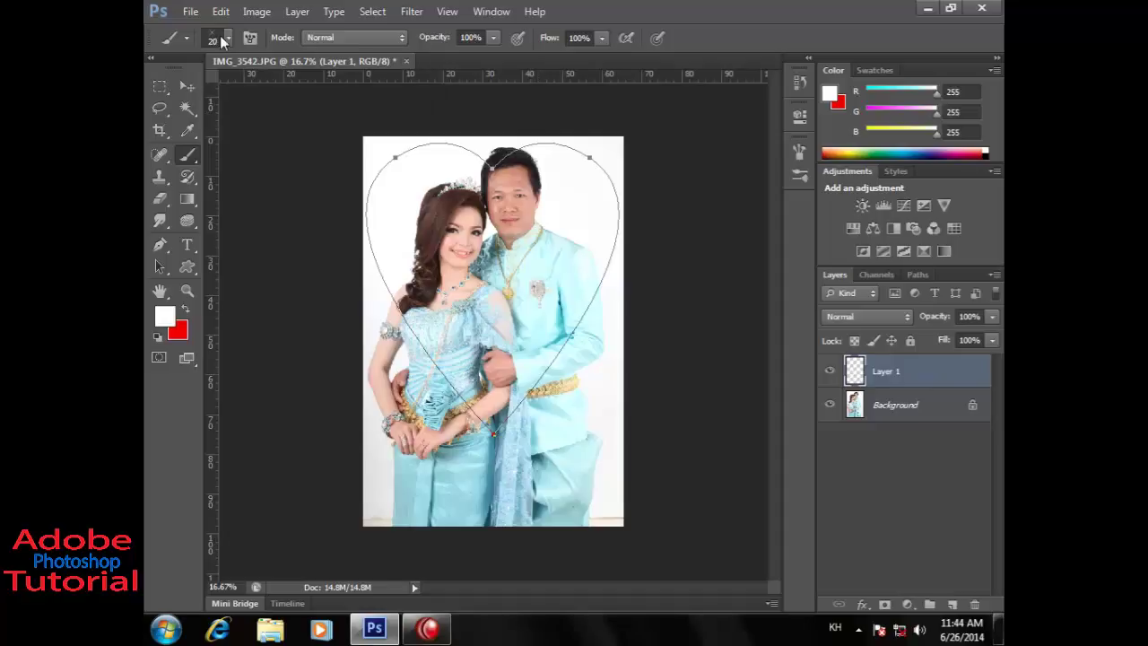
Step: Reset the brushes to the default set and choose the 74 px scattered star-leaf tip
left_click(228, 38)
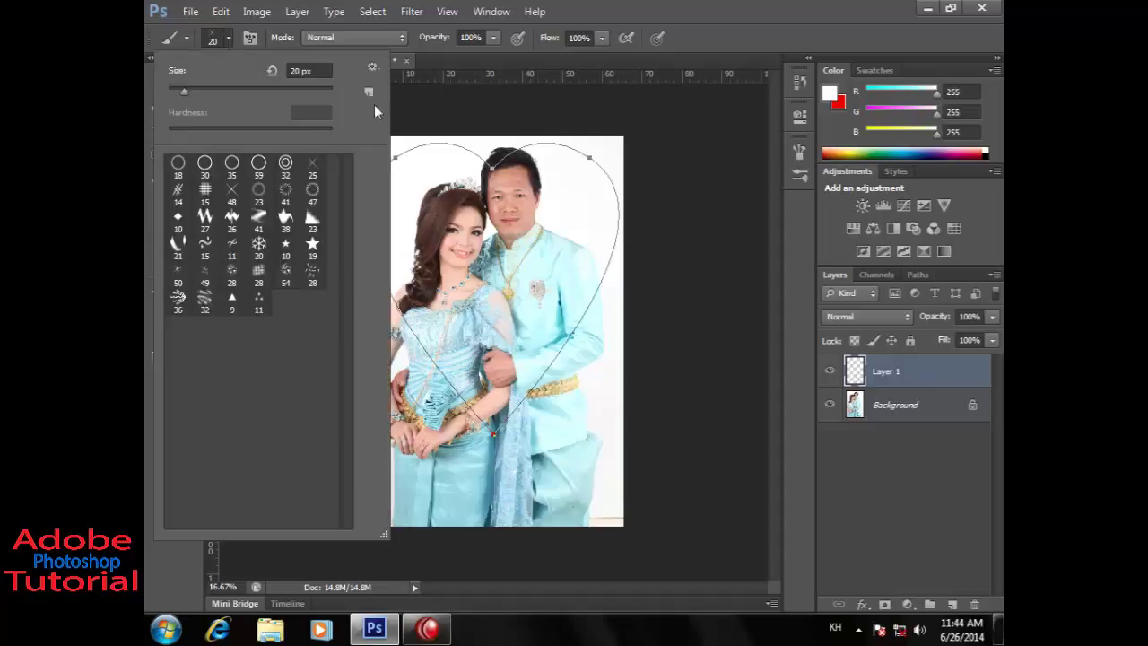
left_click(372, 67)
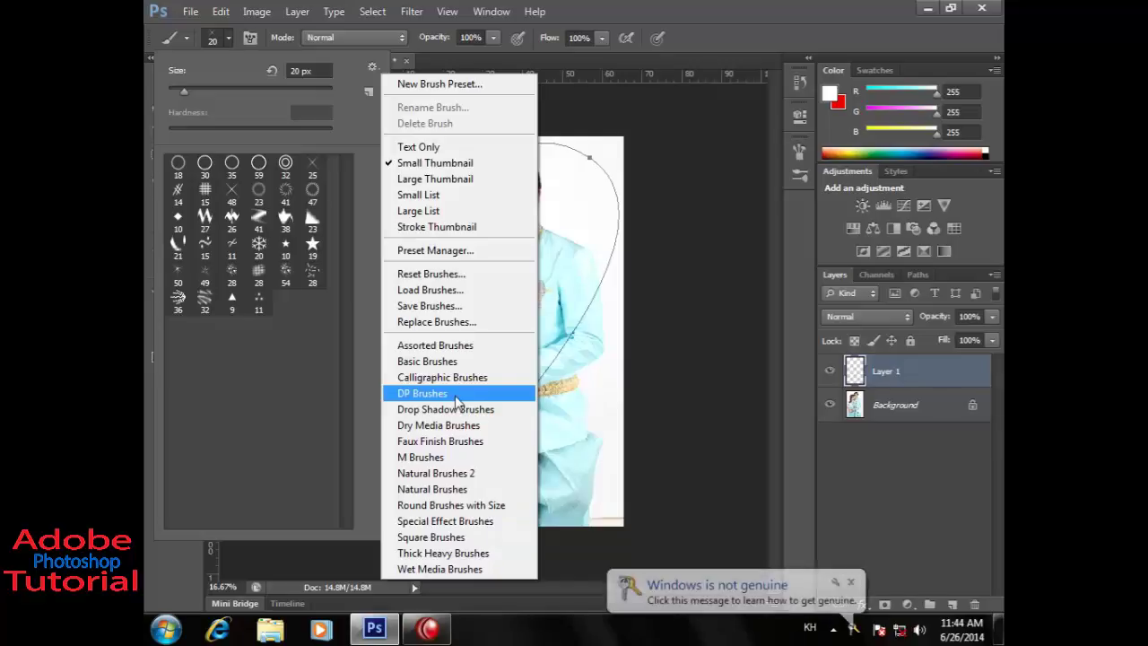
left_click(430, 274)
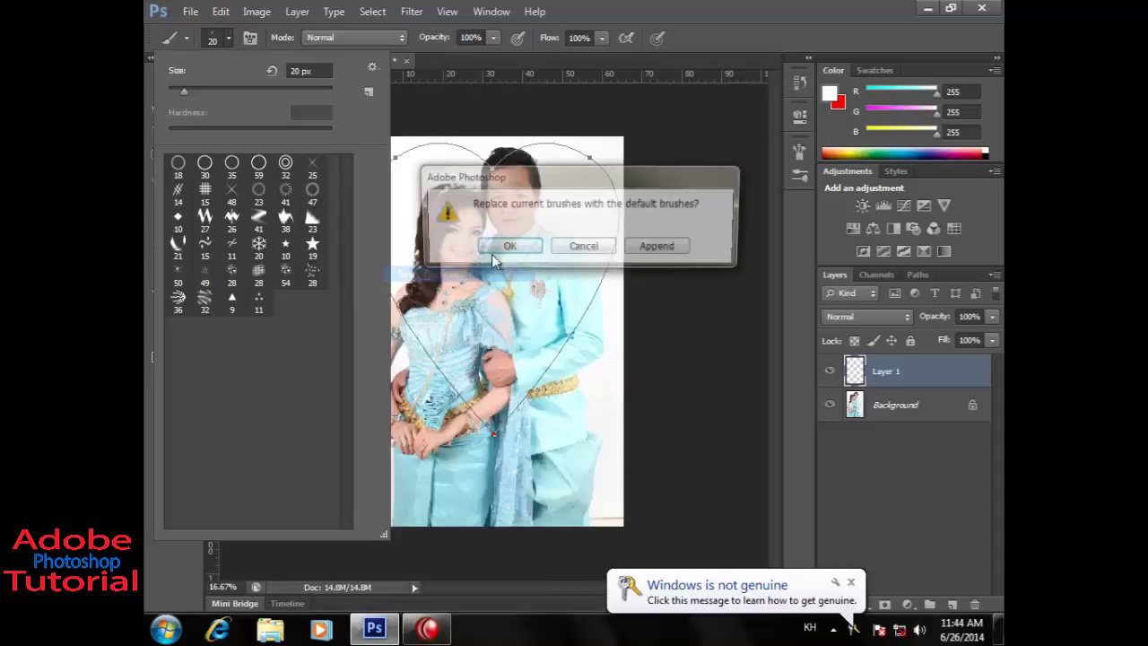
left_click(507, 246)
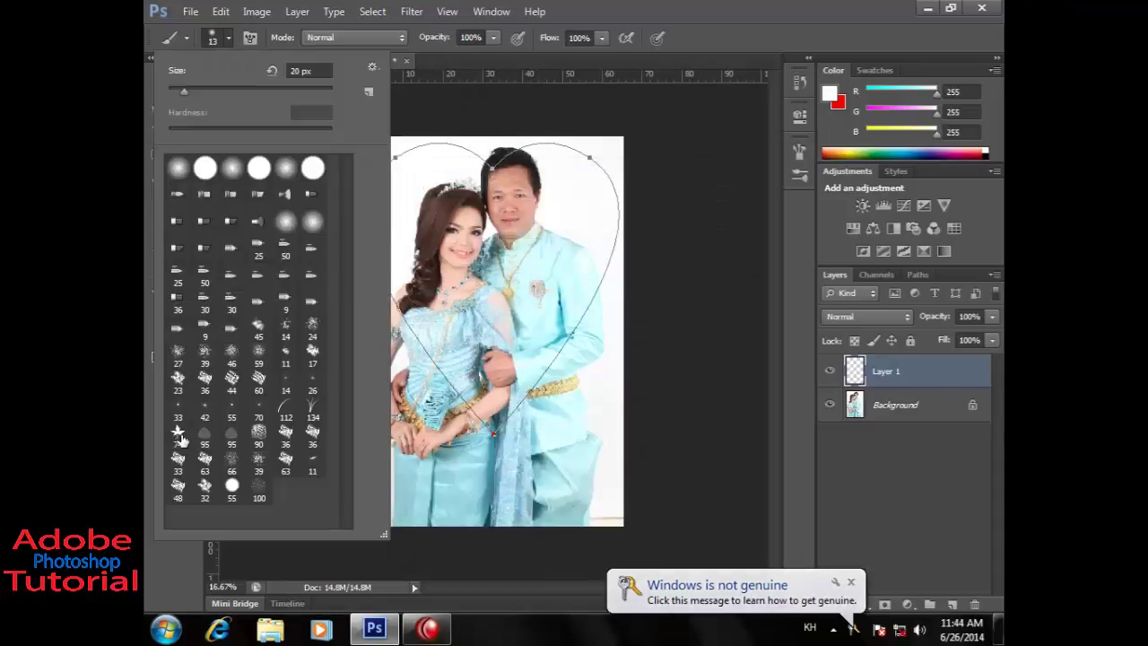
double_click(181, 435)
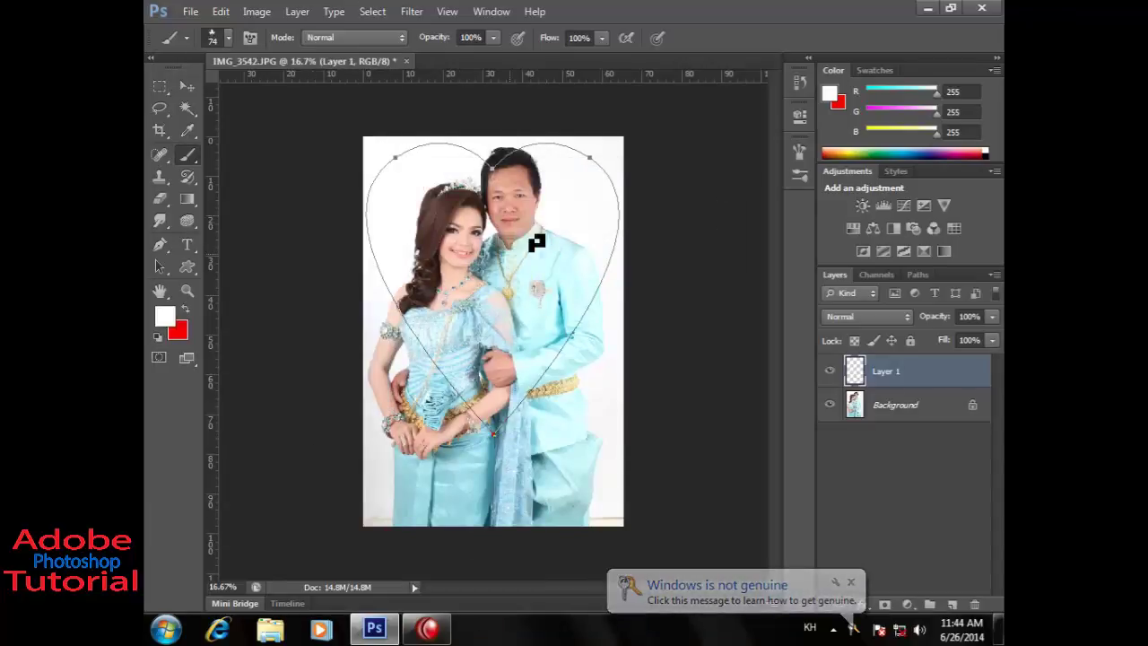
left_click(230, 38)
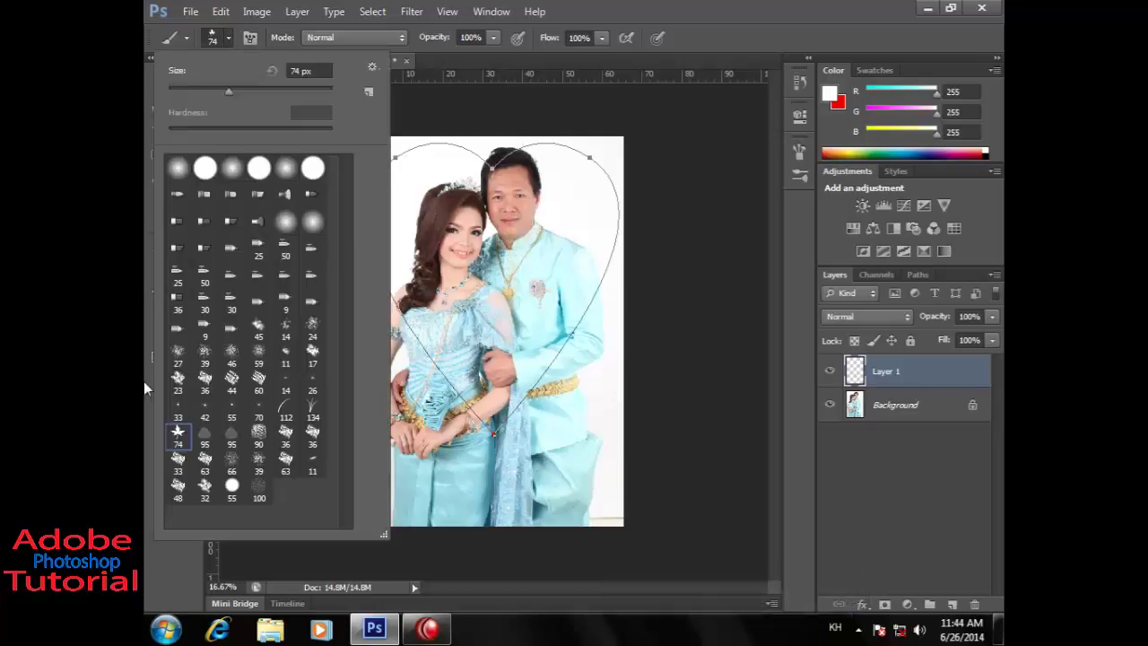
Step: Confirm the star-leaf tip and set the foreground painting colour to teal
double_click(178, 436)
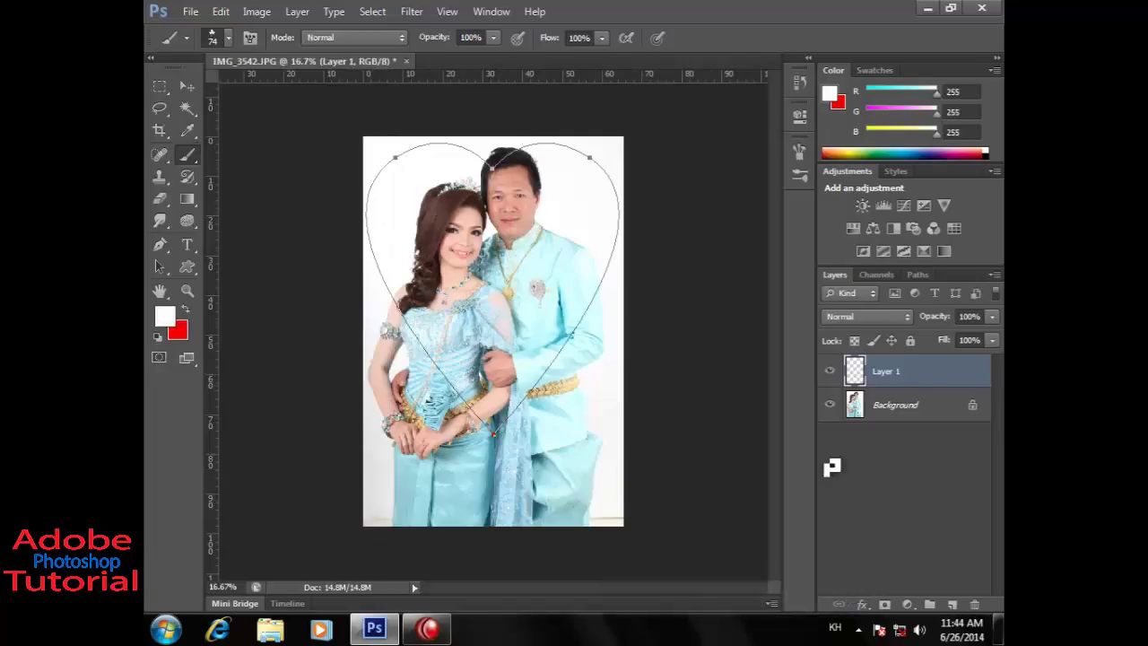
left_click(166, 316)
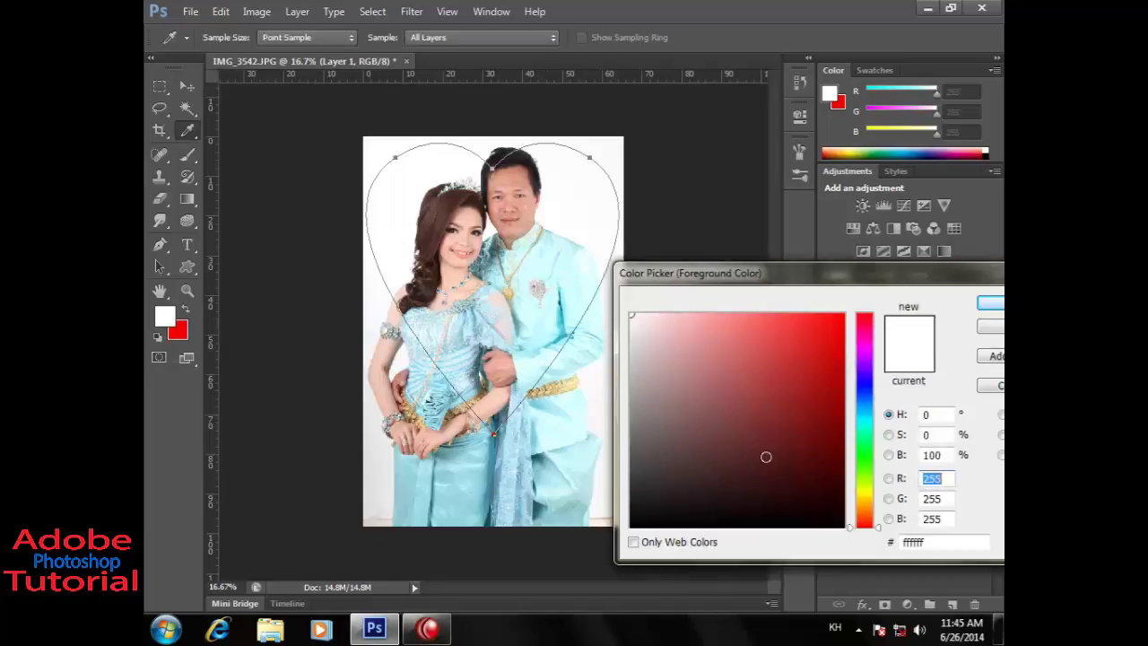
left_click(856, 428)
left_click(838, 326)
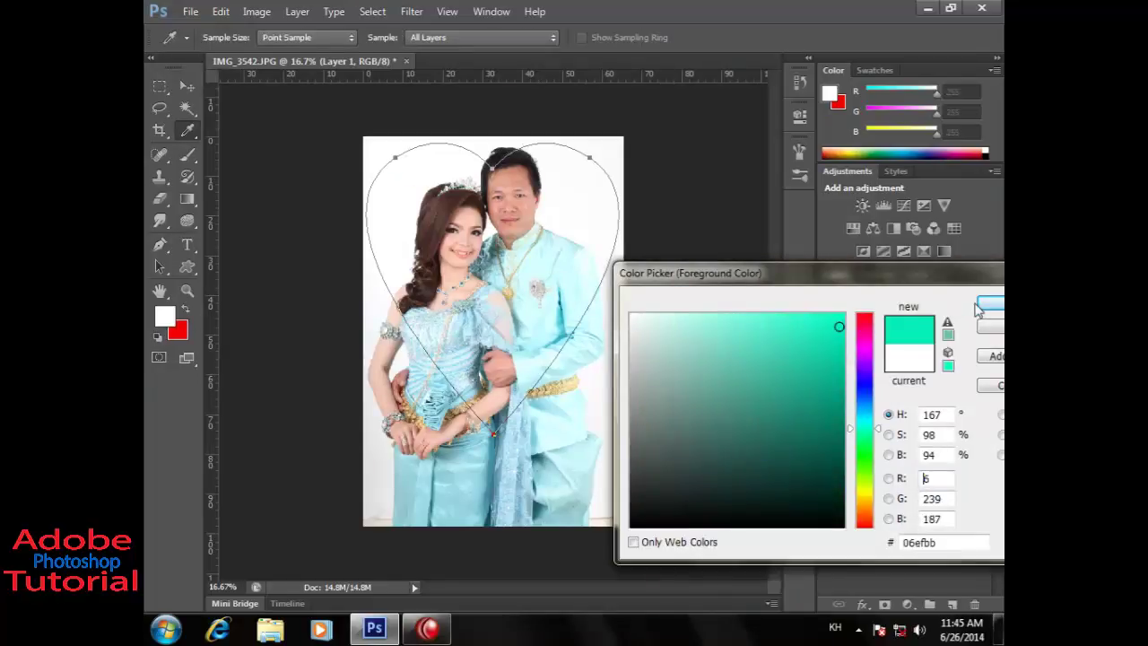
left_click(990, 303)
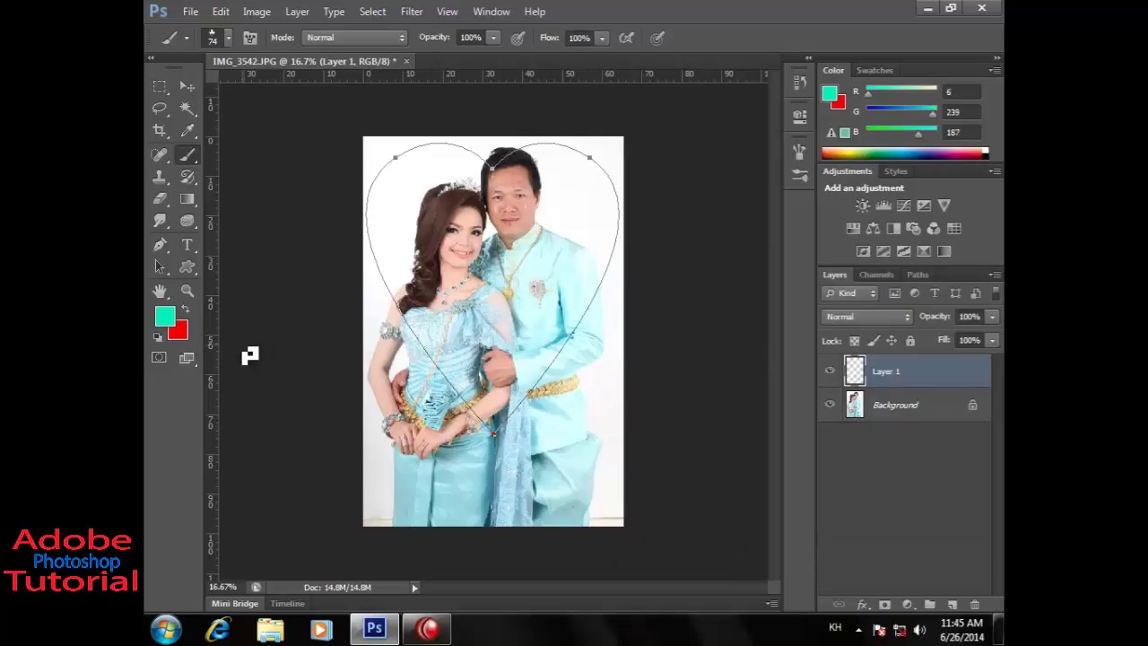
left_click(184, 312)
left_click(184, 312)
Step: Size the brush to 150 px, stroke the heart path in teal leaves, then undo it
key("bracketright")
key("bracketright")
key("bracketright")
right_click(190, 157)
left_click(235, 151)
key("bracketright")
key("bracketright")
key("bracketright")
key("bracketright")
key("bracketright")
key("bracketleft")
key("bracketleft")
key("bracketleft")
key("Return")
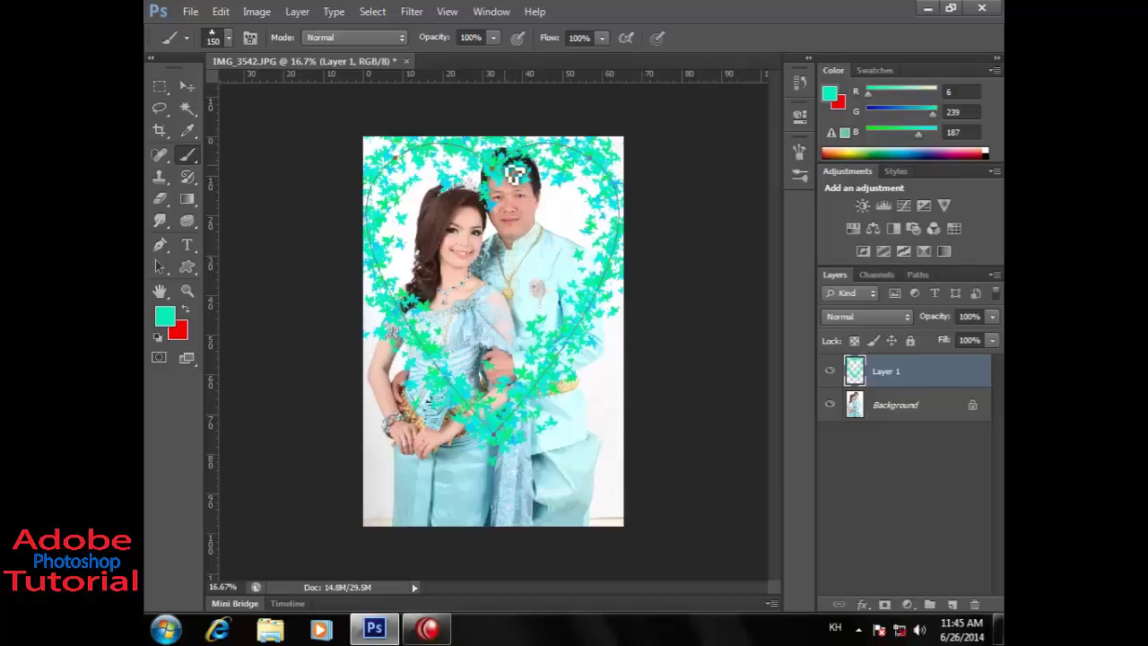
key("ctrl+z")
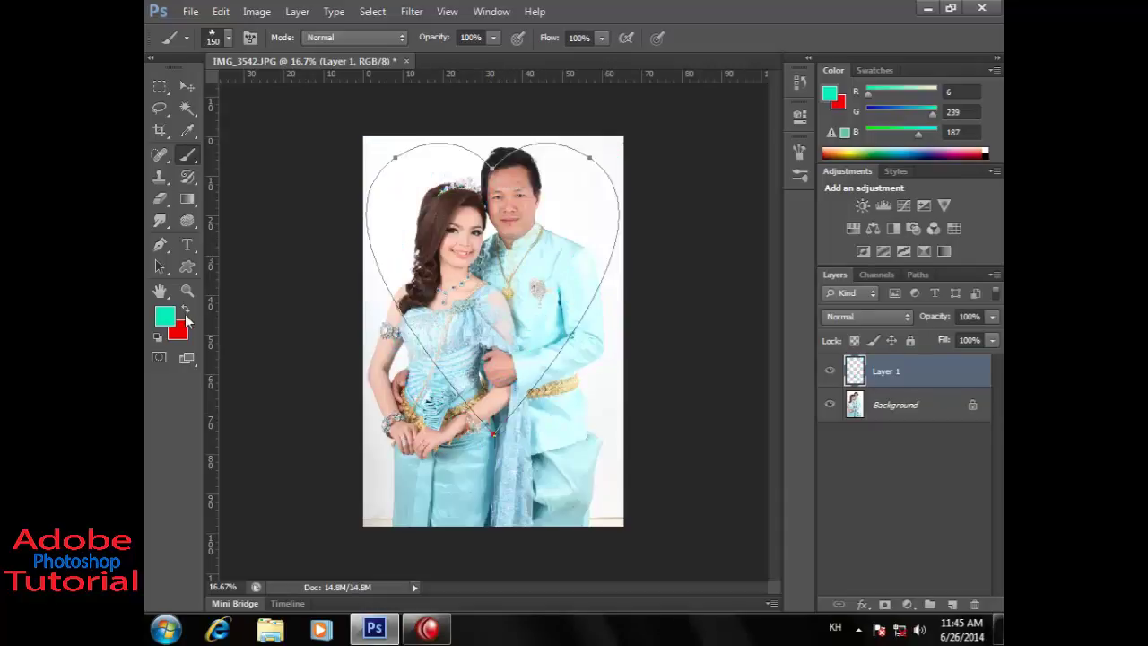
Step: Change the foreground colour to yellow, stroke the heart path with leaves, then undo it
left_click(166, 318)
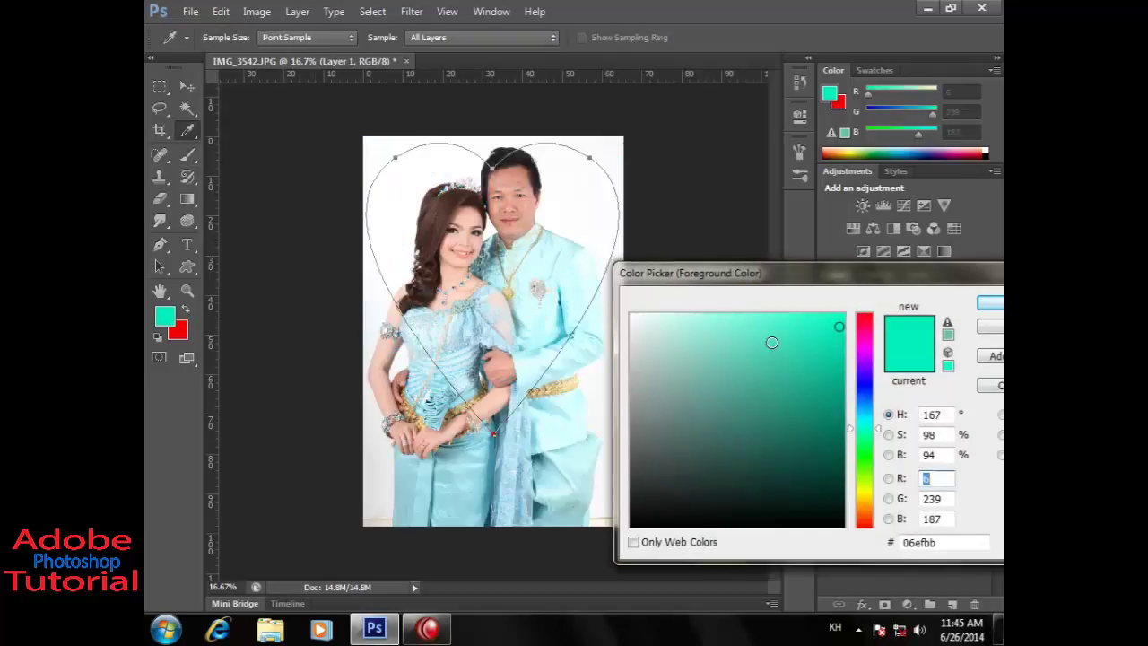
left_click_drag(864, 374, 864, 494)
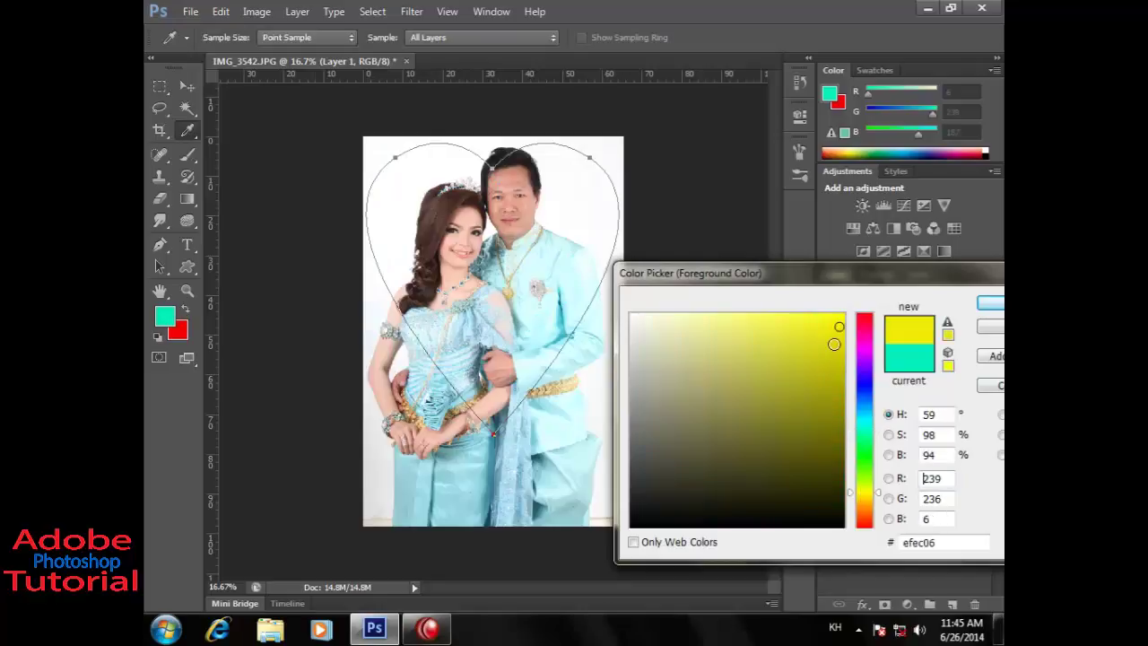
left_click(990, 303)
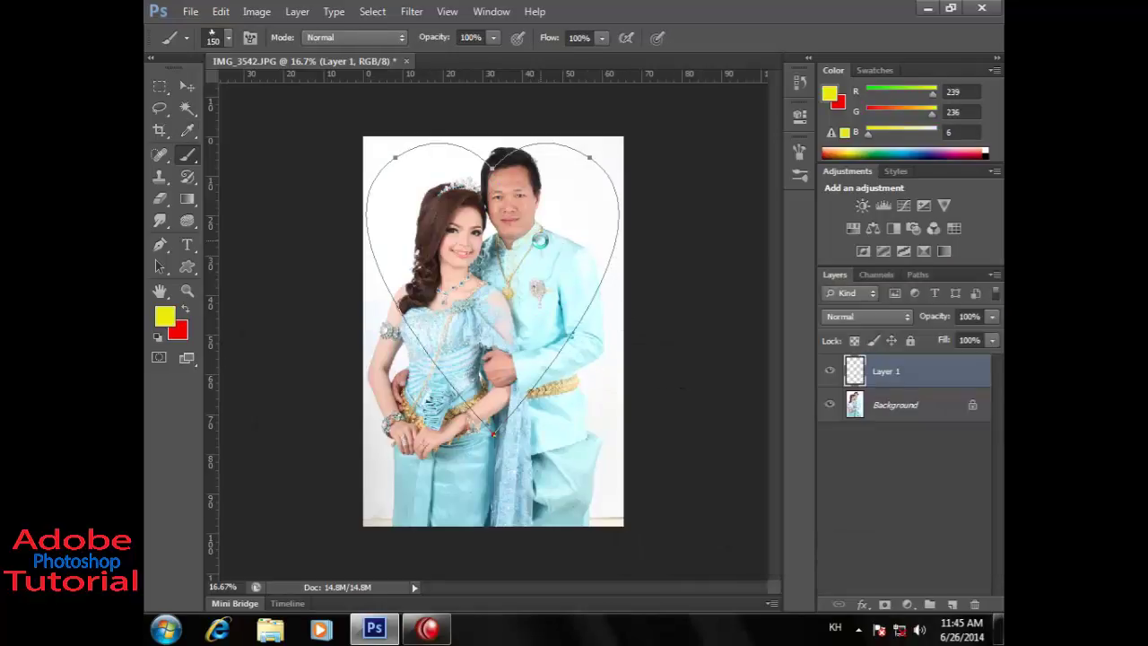
key("Return")
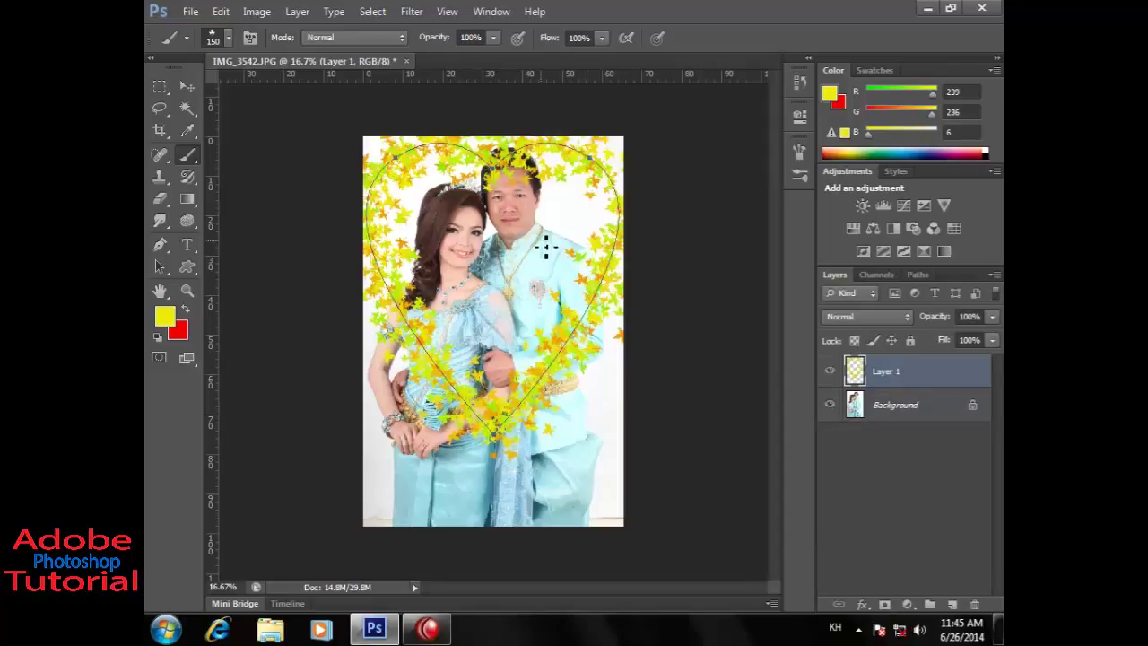
key("ctrl+z")
Step: Stroke the heart path with the Brush via Stroke Path, then undo, leaving Layer 1 empty
left_click(160, 251)
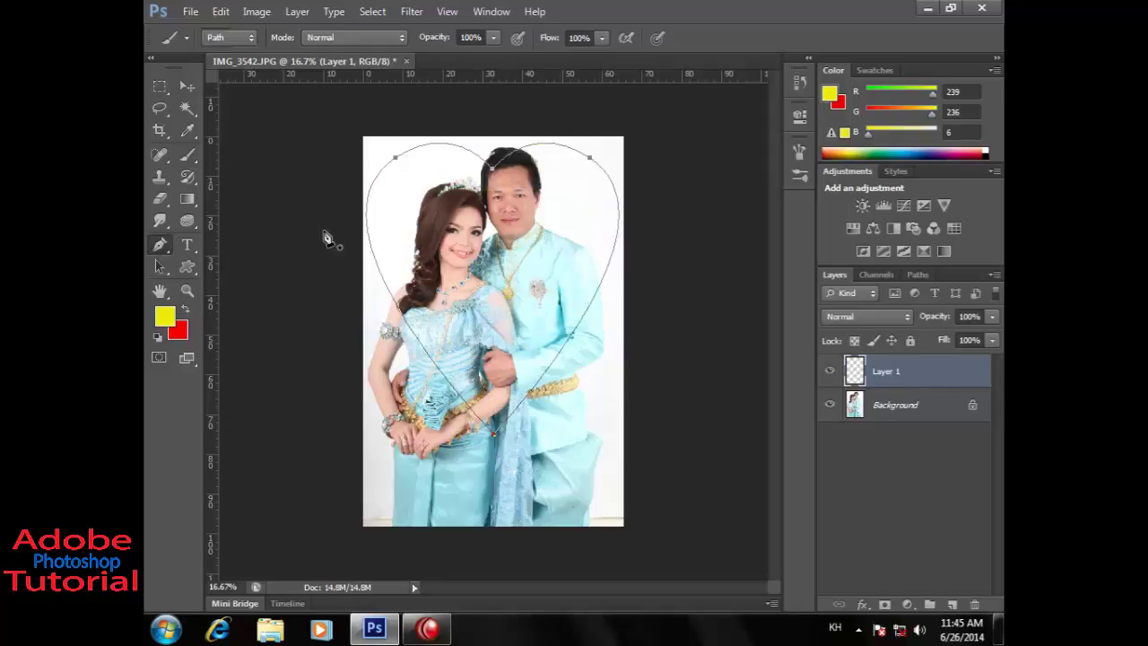
right_click(501, 169)
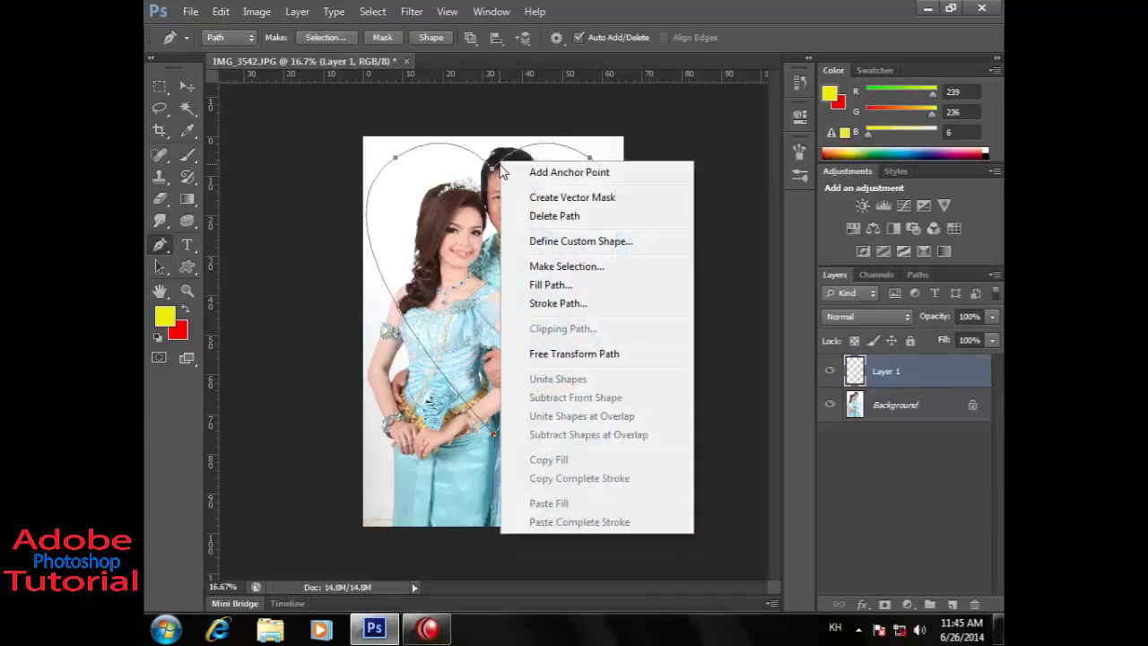
left_click(548, 304)
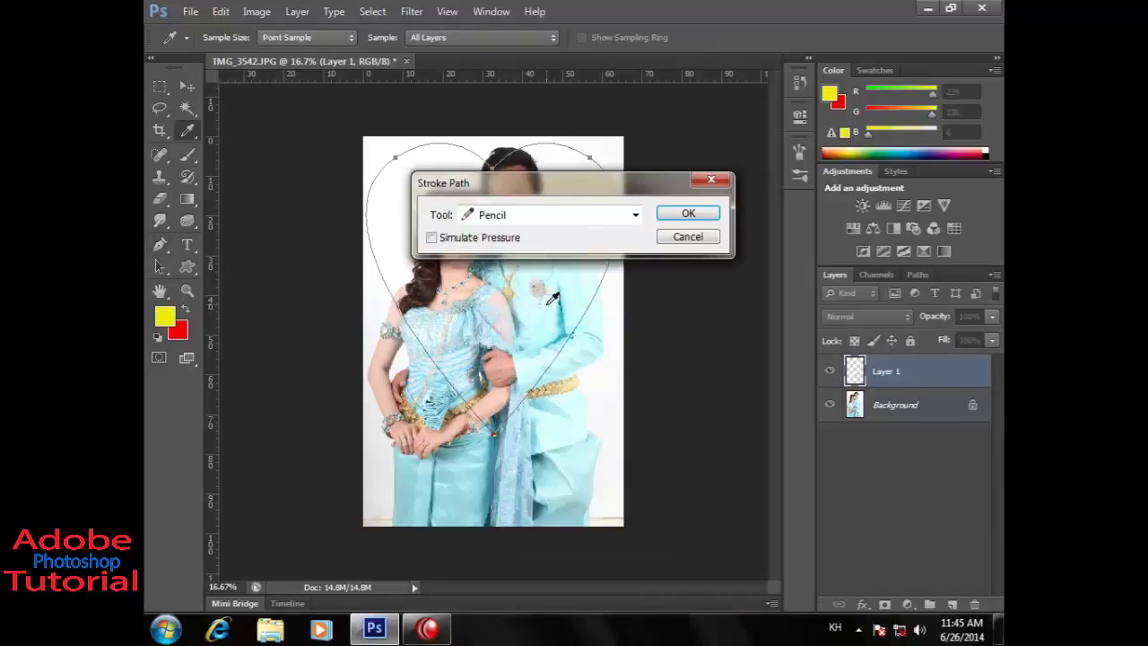
left_click(579, 215)
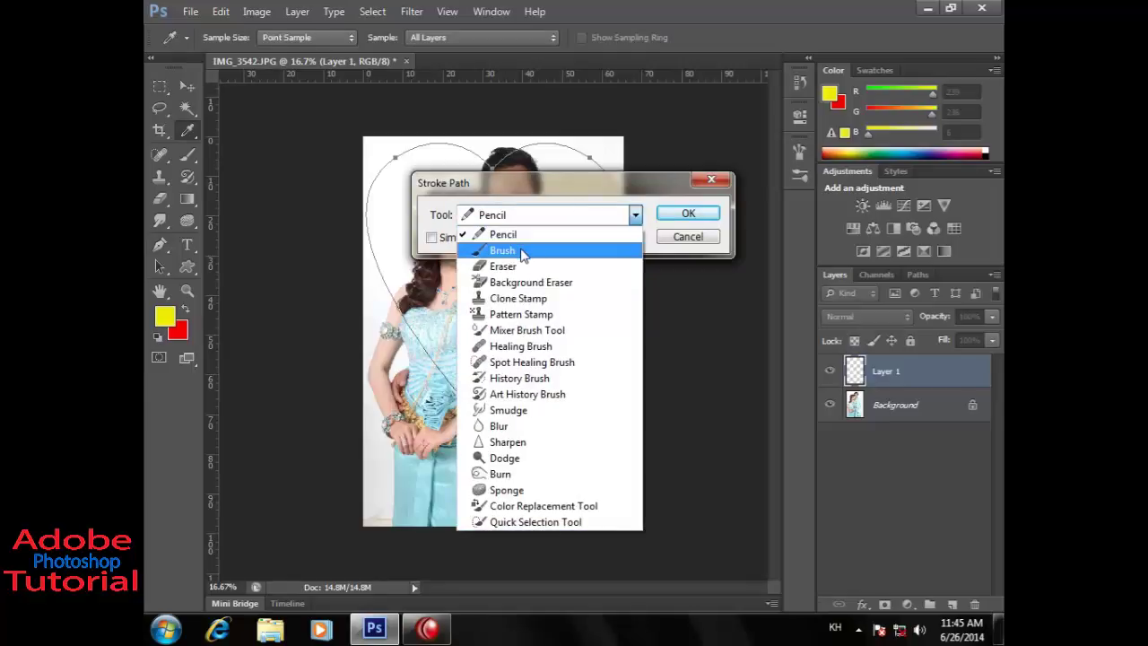
left_click(522, 250)
left_click(669, 215)
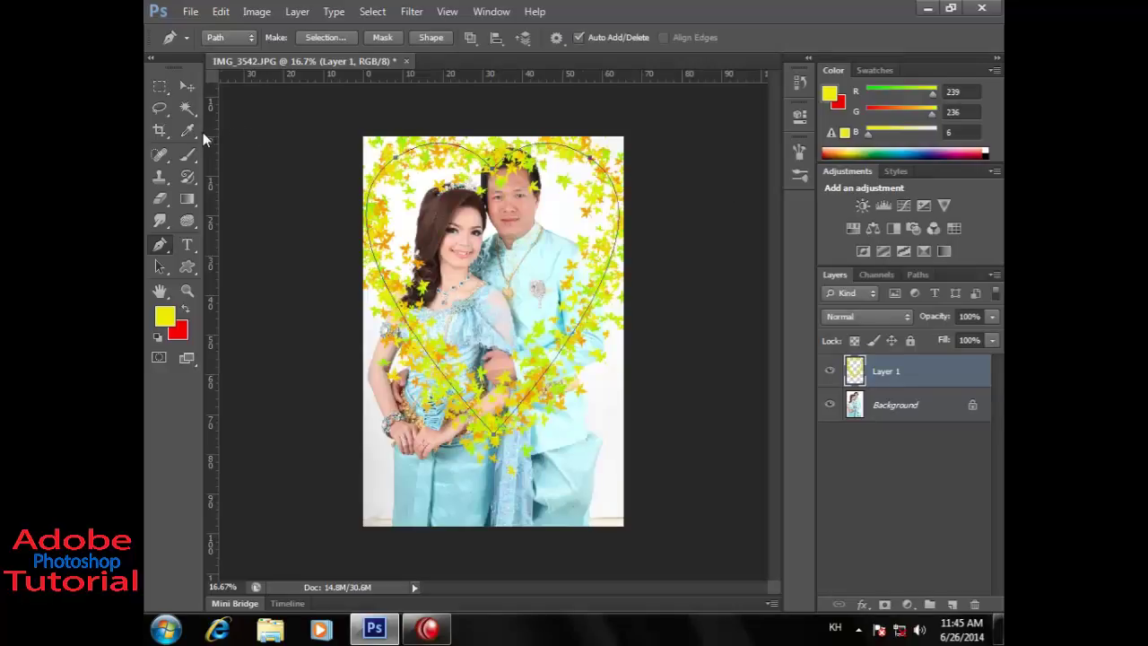
left_click(186, 85)
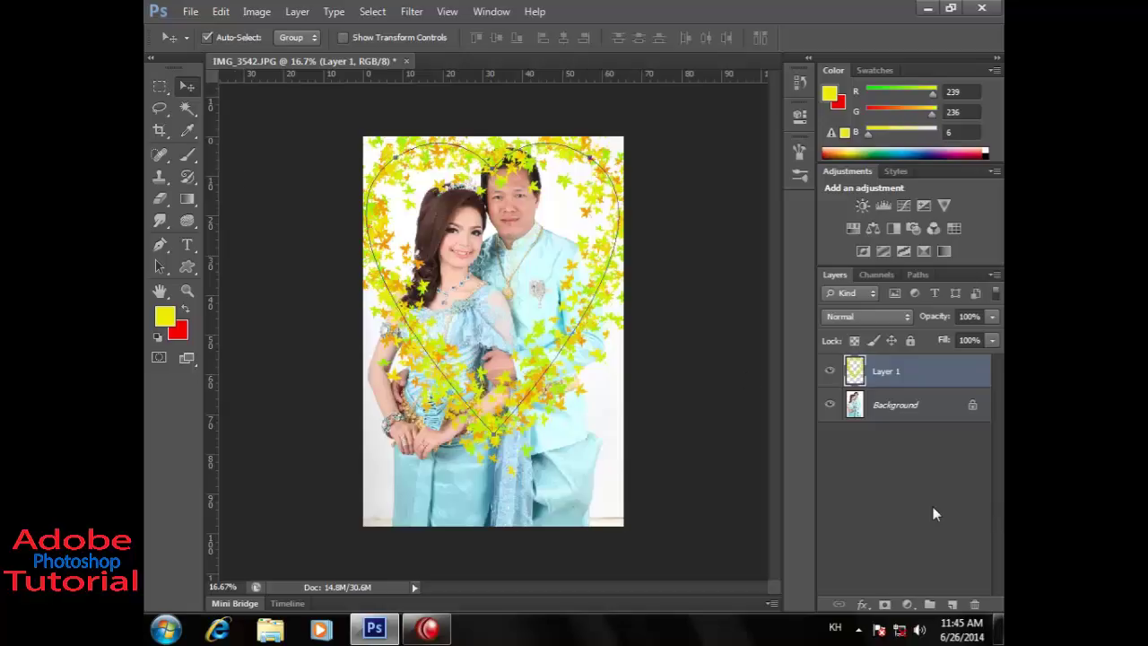
key("ctrl+z")
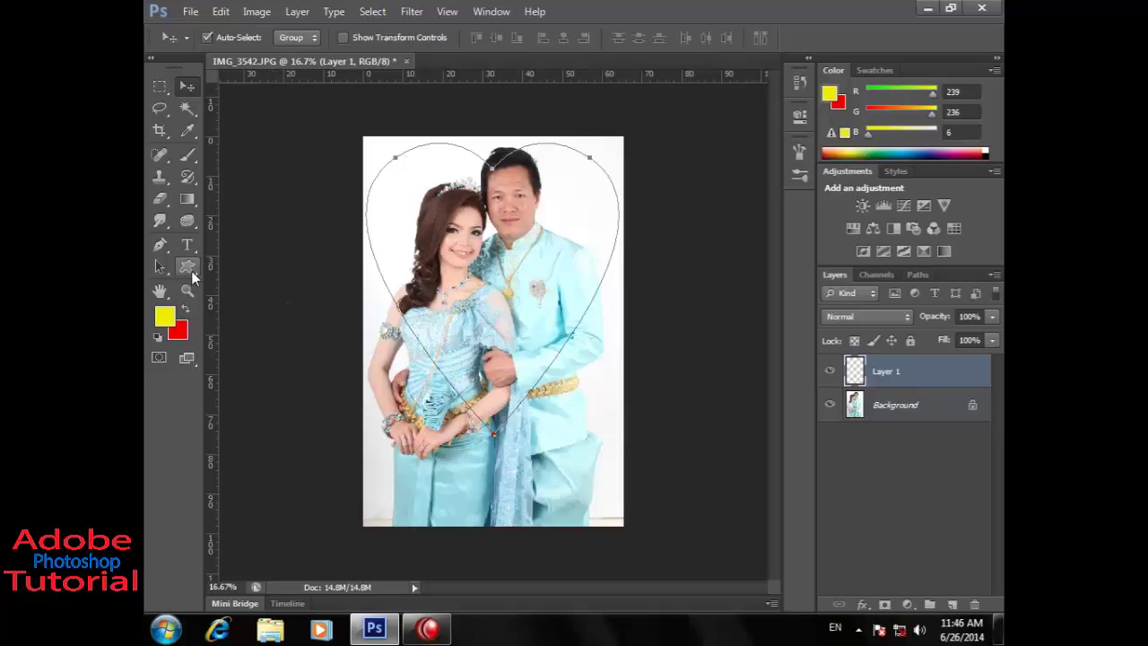
left_click(194, 270)
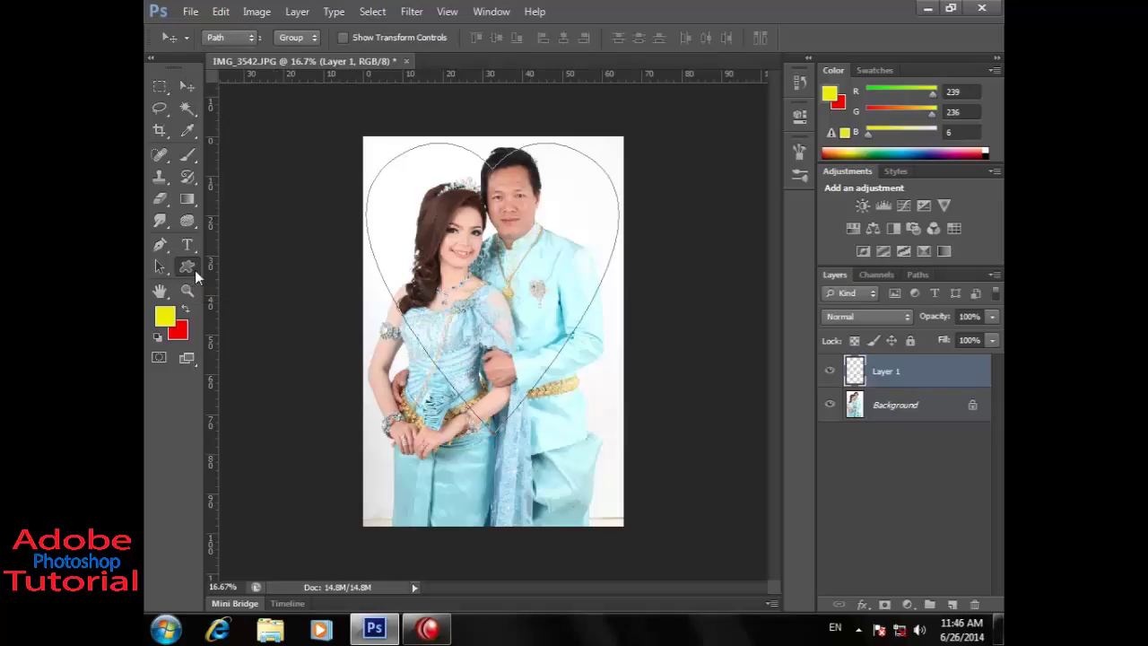
left_click_drag(186, 153, 213, 145)
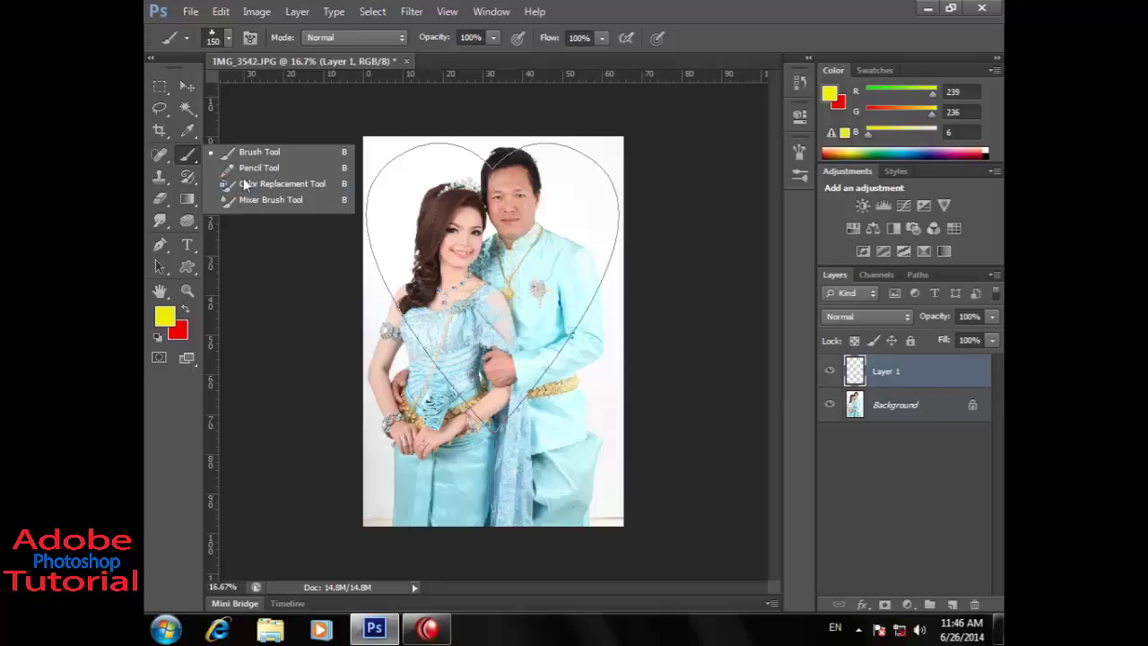
left_click(157, 246)
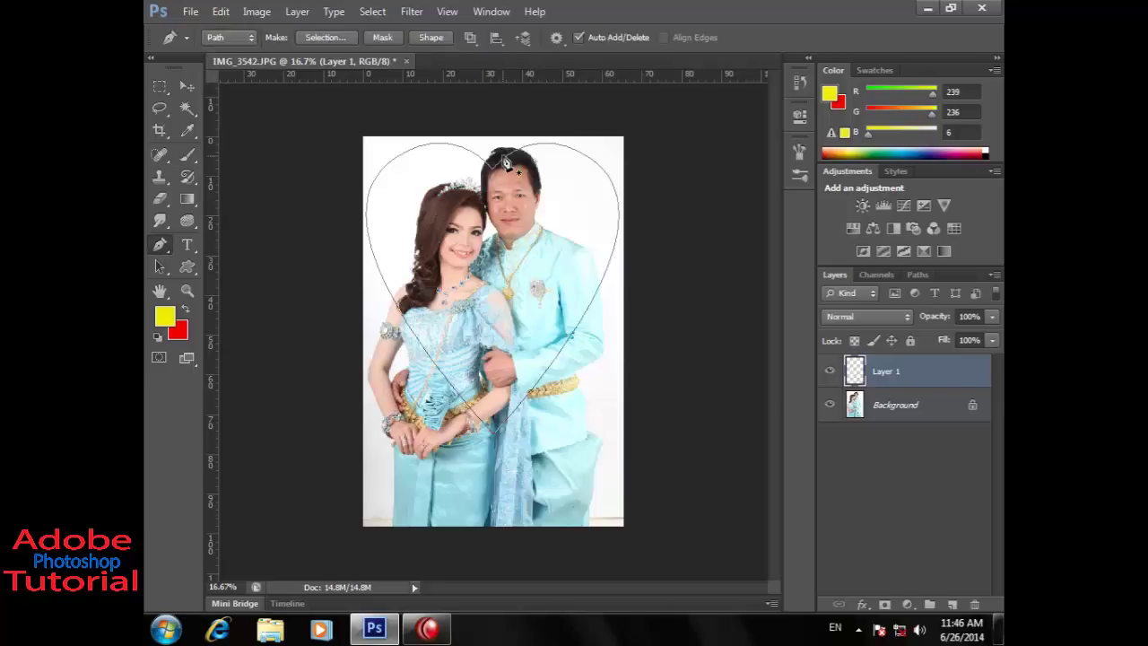
right_click(501, 162)
left_click(559, 305)
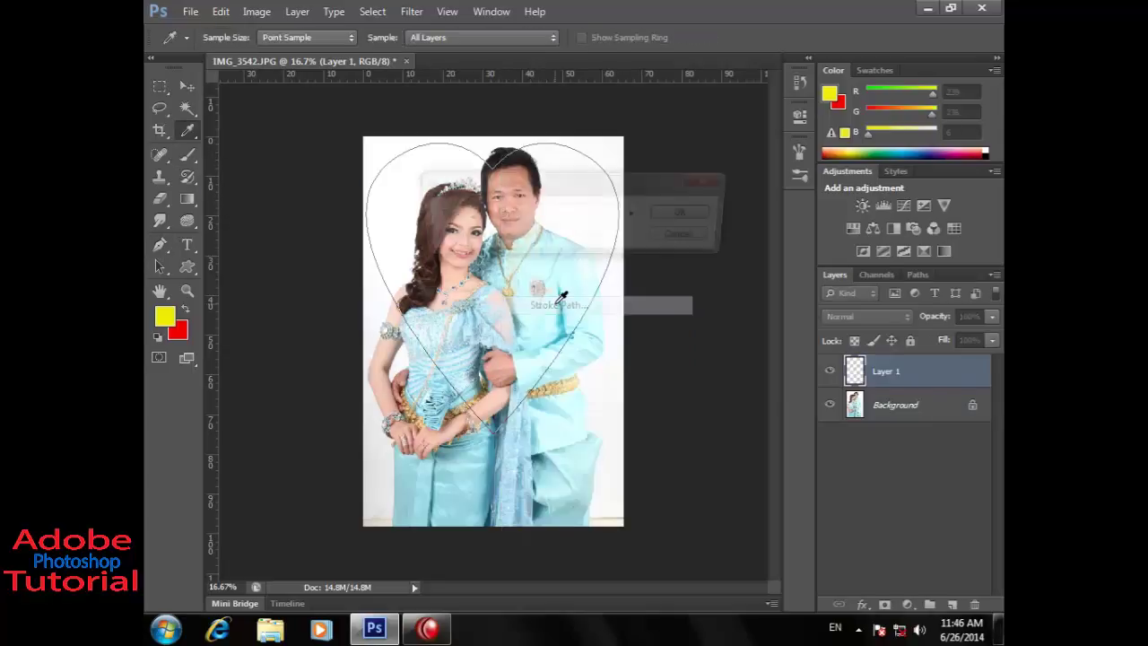
left_click(554, 215)
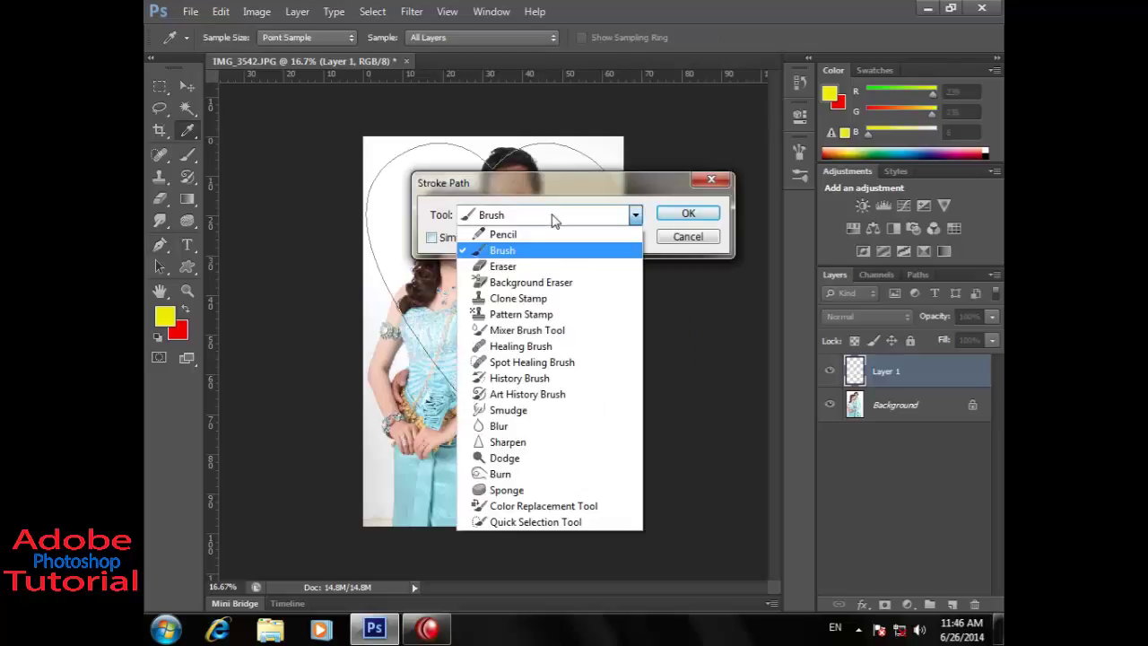
left_click(510, 246)
left_click(687, 213)
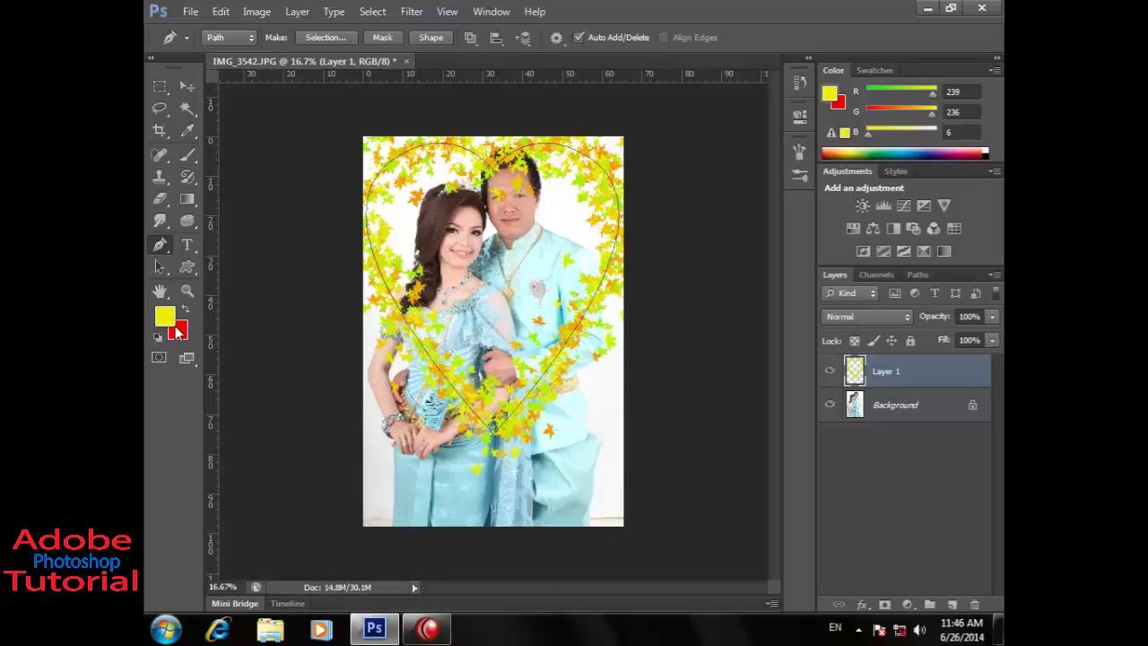
left_click_drag(190, 154, 253, 164)
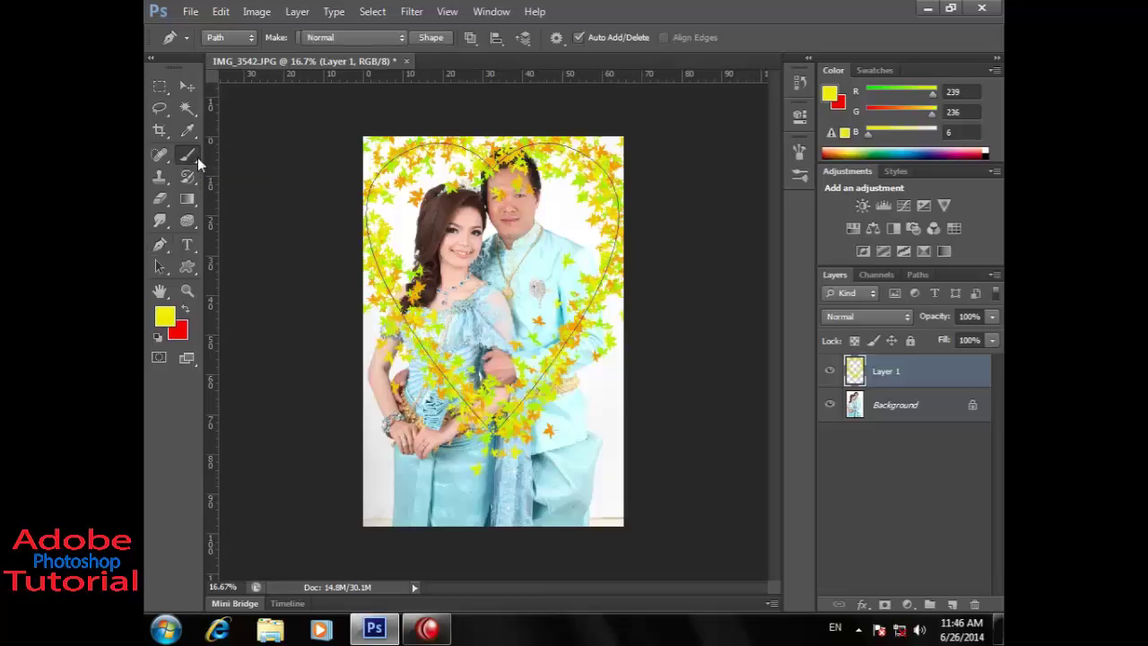
left_click(251, 158)
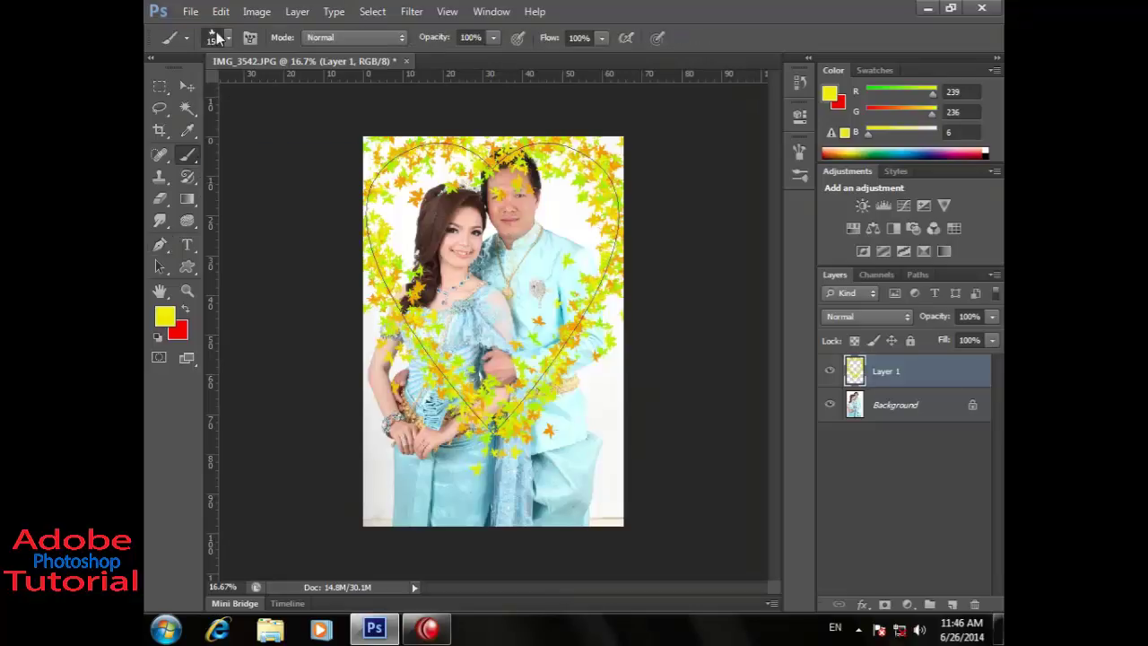
key("ctrl+z")
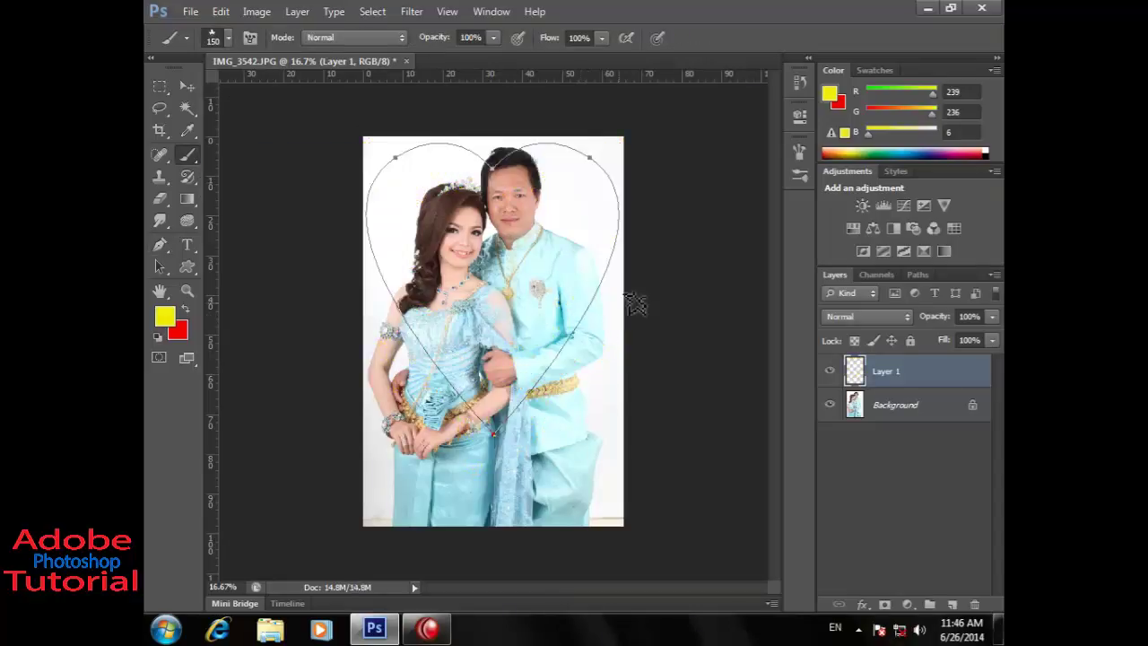
left_click_drag(191, 151, 240, 154)
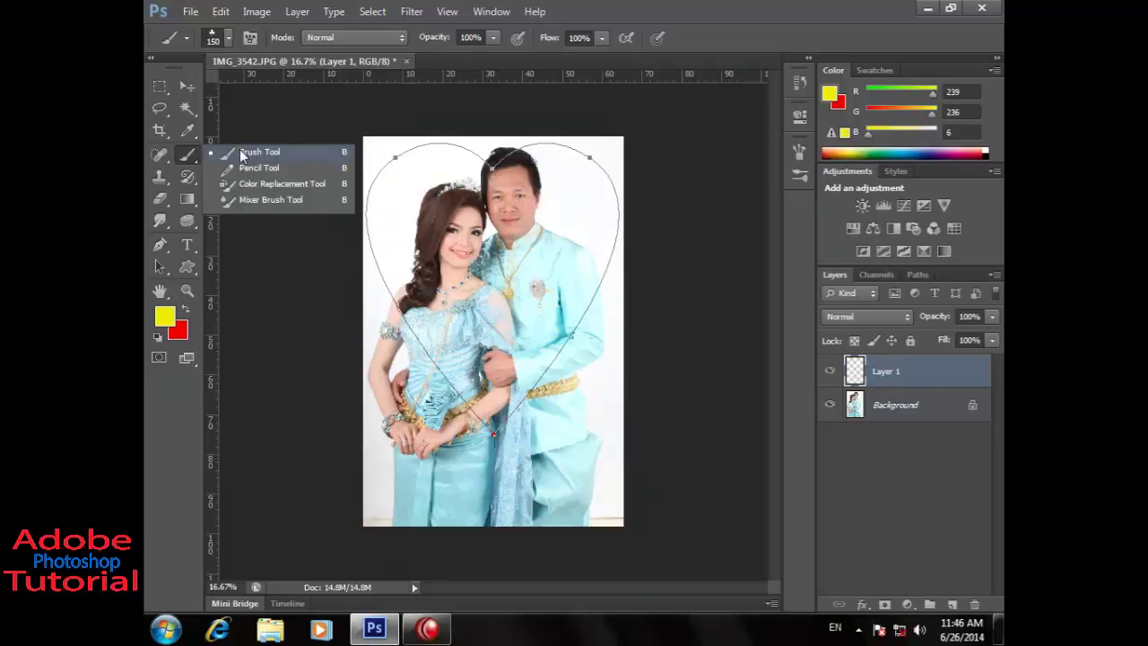
left_click(241, 152)
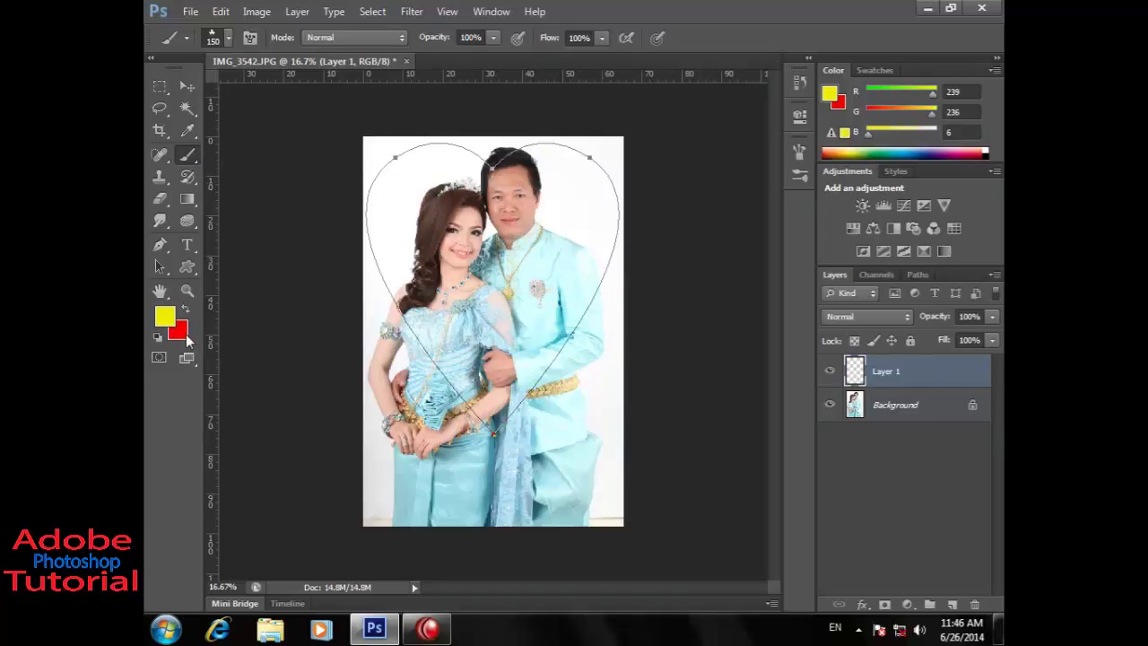
left_click(228, 38)
double_click(178, 433)
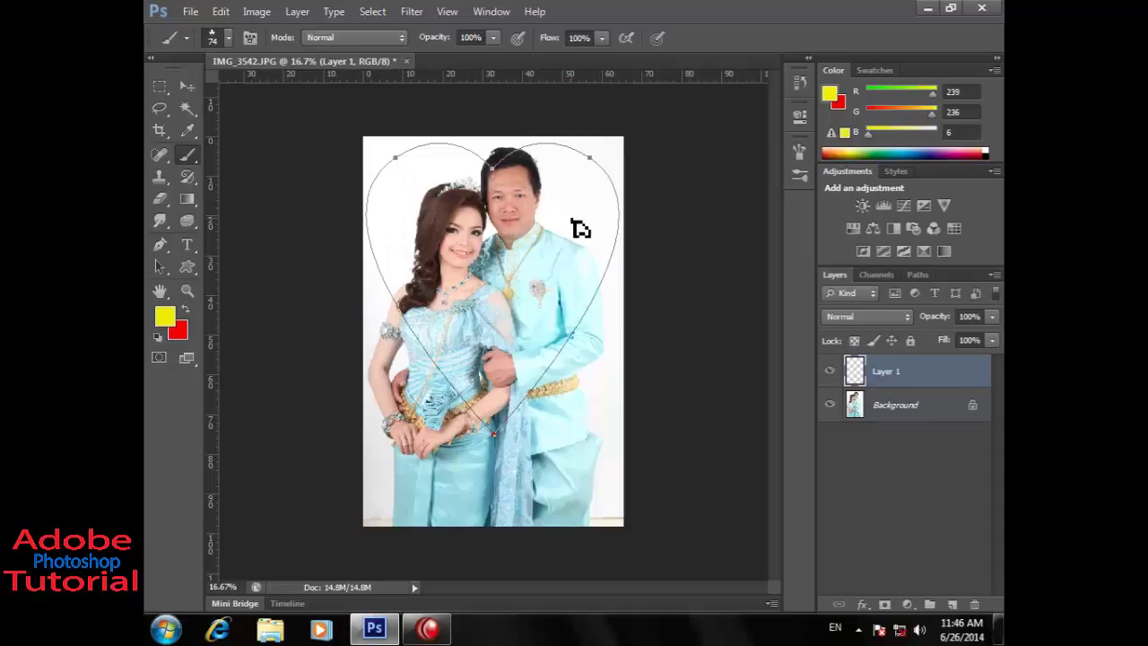
right_click(195, 154)
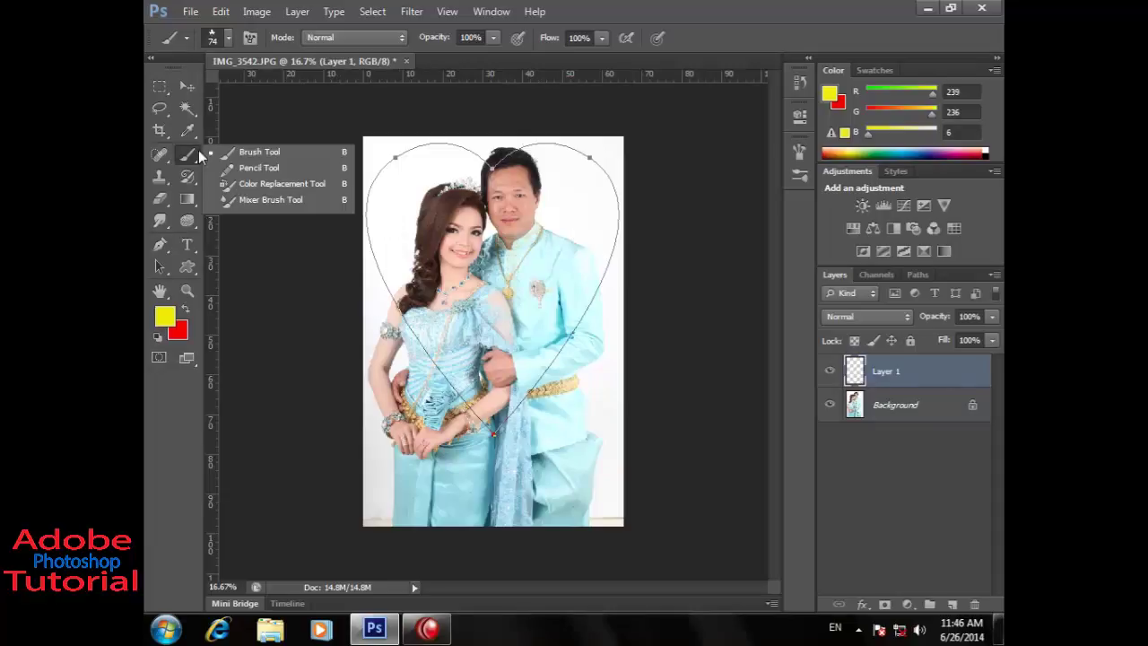
left_click(261, 154)
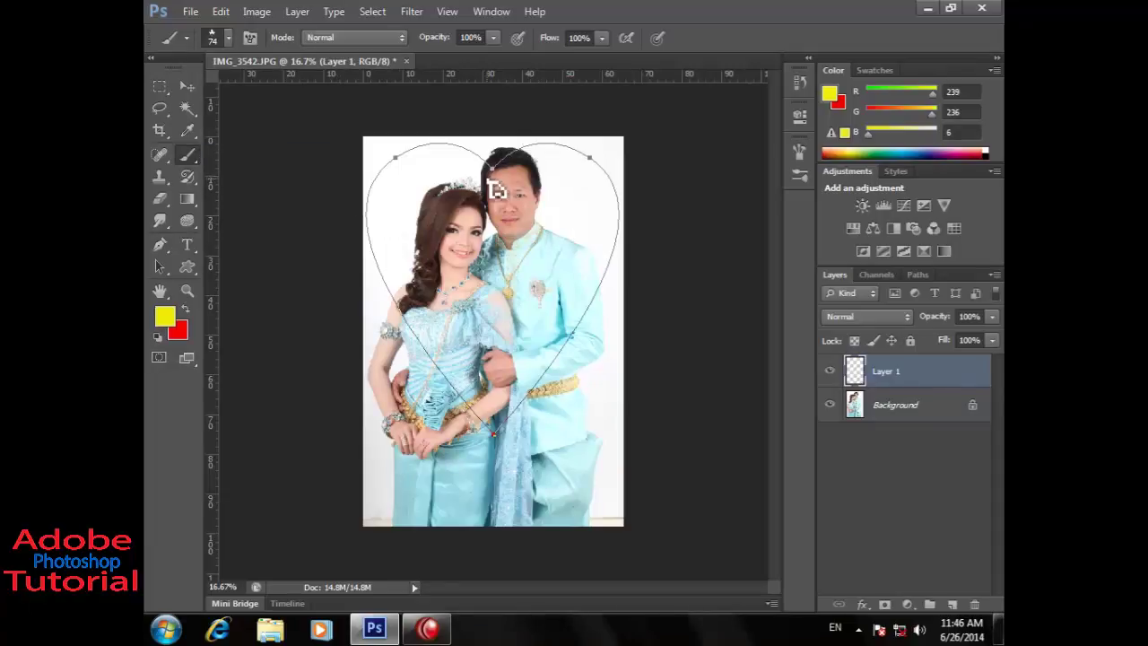
key("Return")
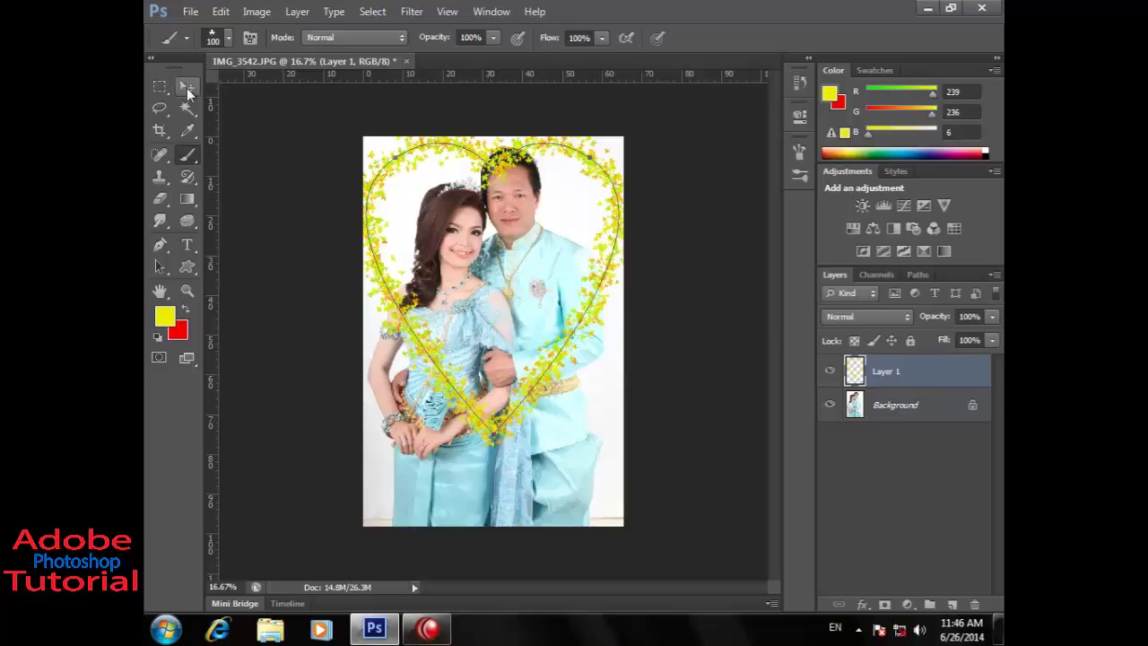
left_click(186, 85)
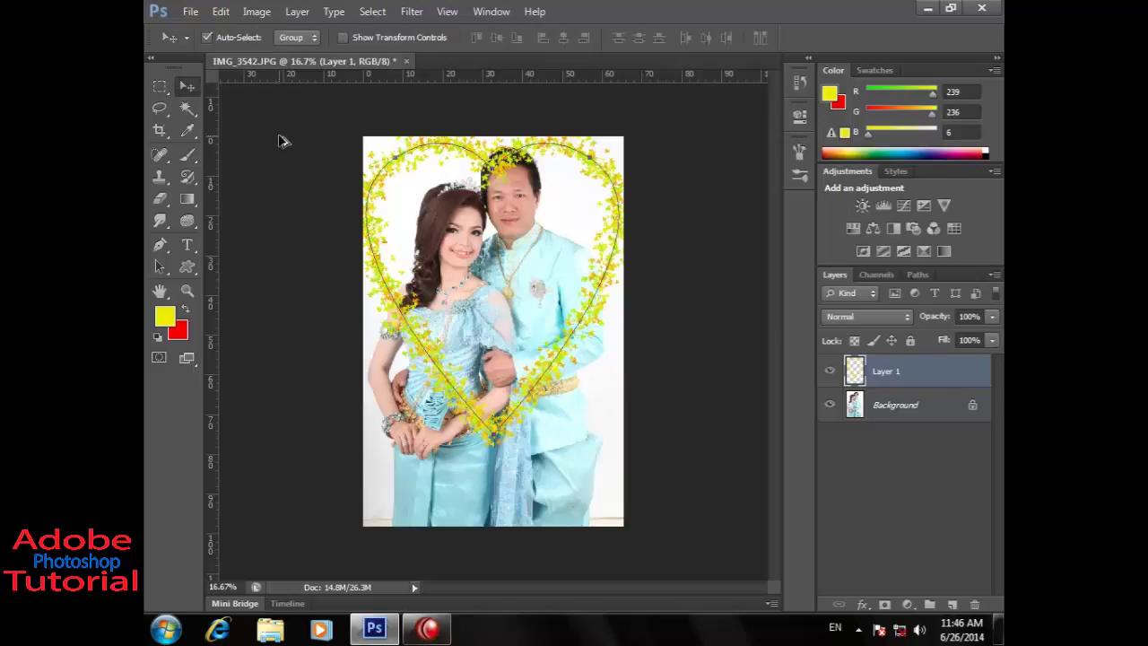
key("ctrl+z")
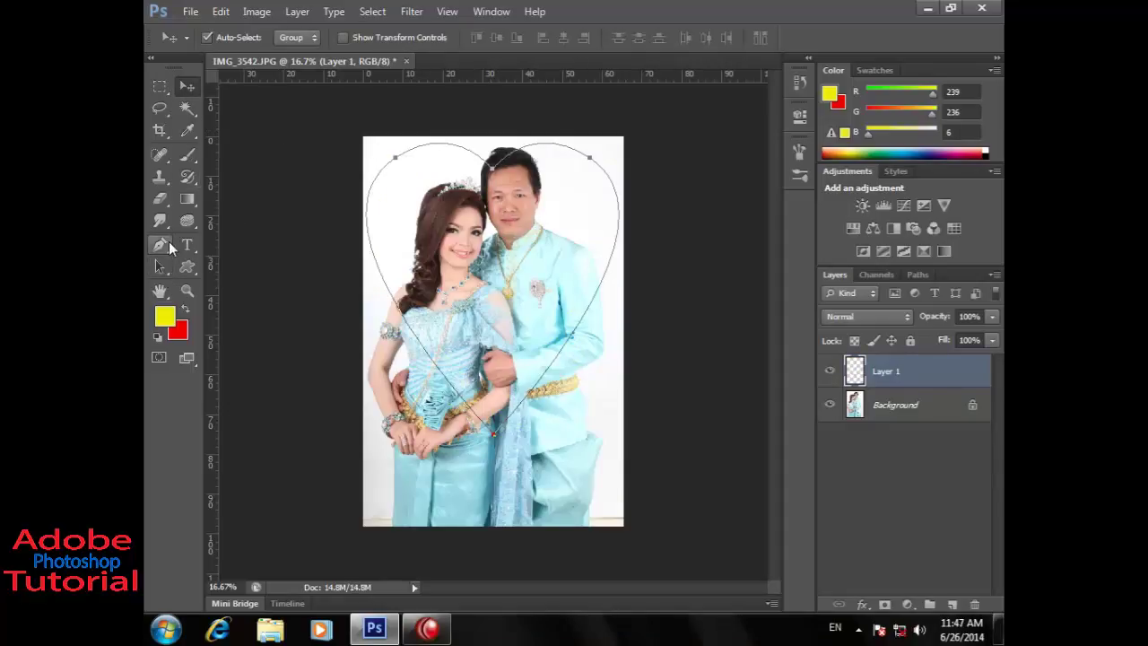
Step: Try 200 px leaf marks and a 200 px heart path stroke, undoing both
left_click(188, 156)
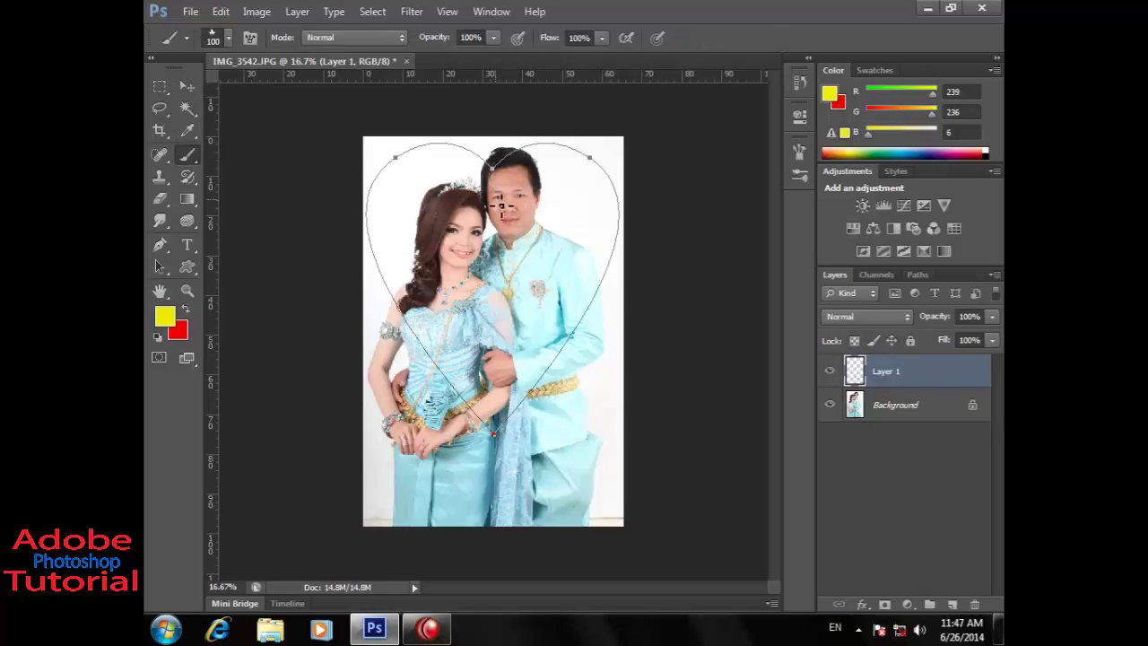
key("bracketright")
key("bracketright")
key("bracketright")
key("bracketright")
key("bracketright")
key("bracketright")
left_click_drag(489, 197, 485, 199)
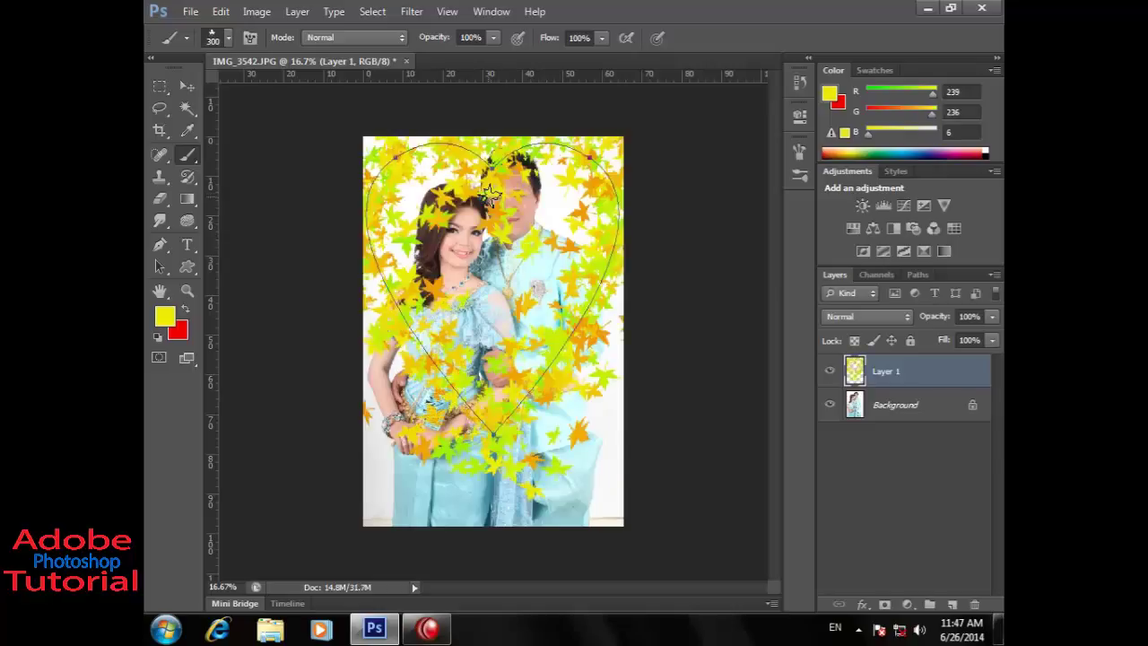
key("ctrl+z")
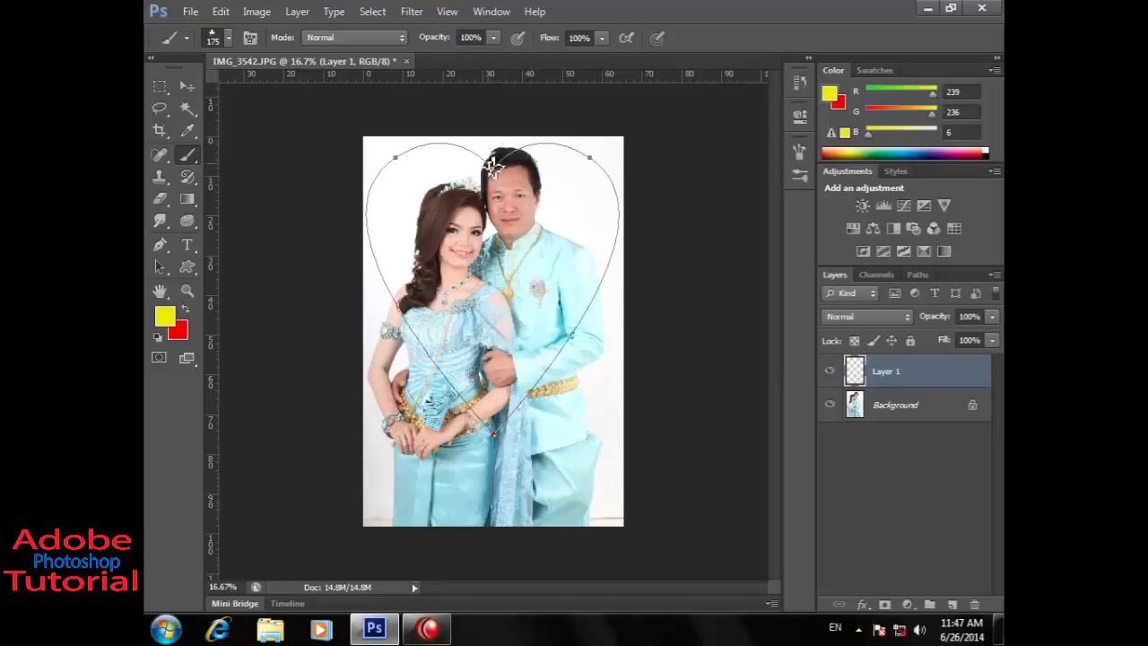
key("Return")
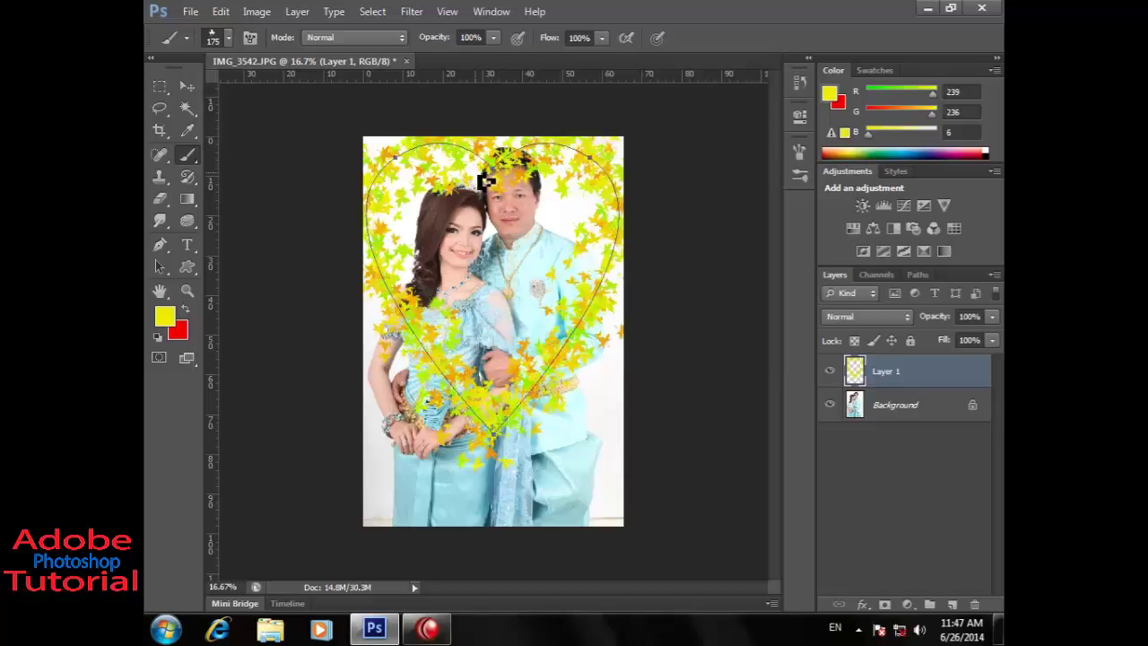
key("ctrl+z")
Step: Stroke the heart path on Layer 1 with a 125 px leaf brush
key("bracketleft")
key("bracketleft")
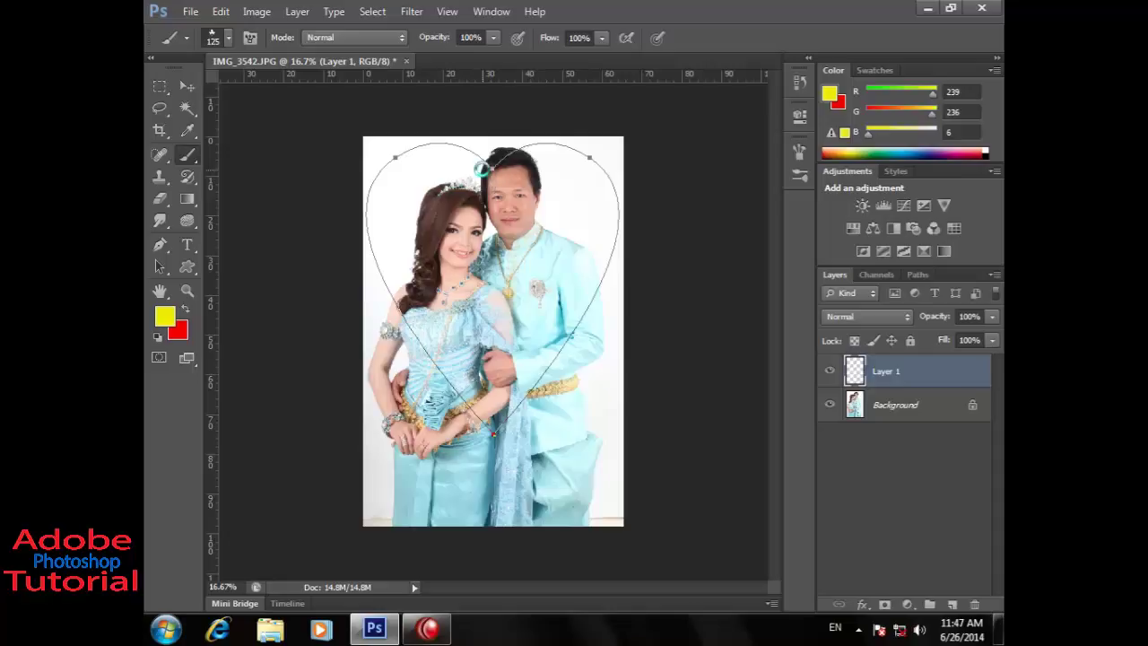
key("Return")
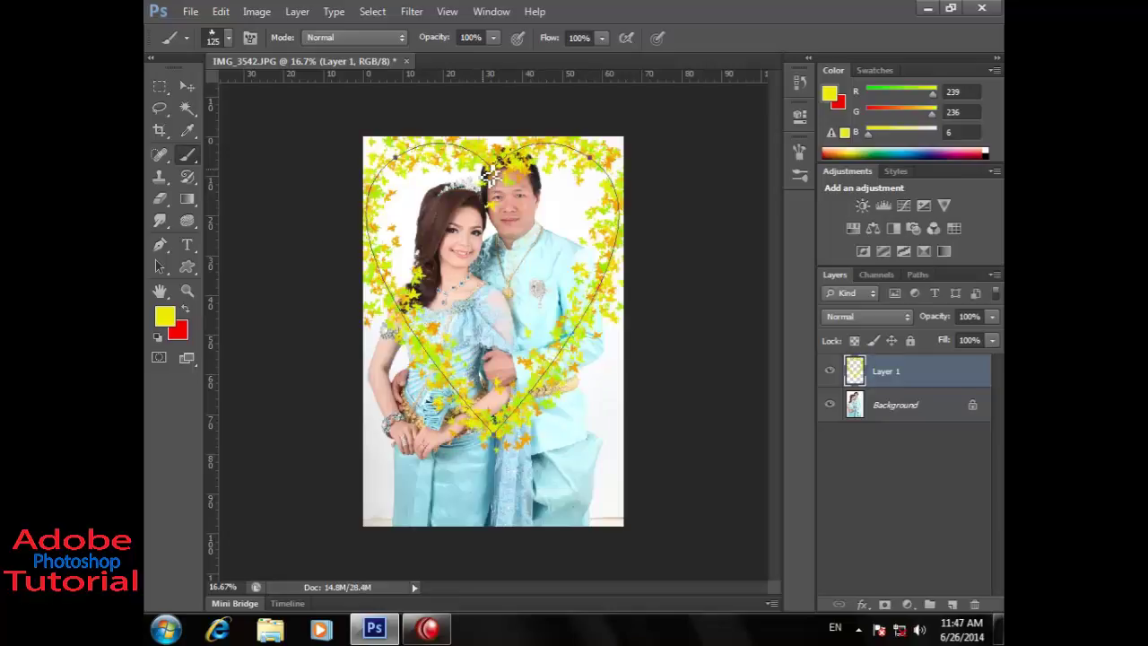
left_click(900, 414)
right_click(900, 410)
Step: Duplicate the Background layer as Background copy and hide the original Background
left_click(902, 406)
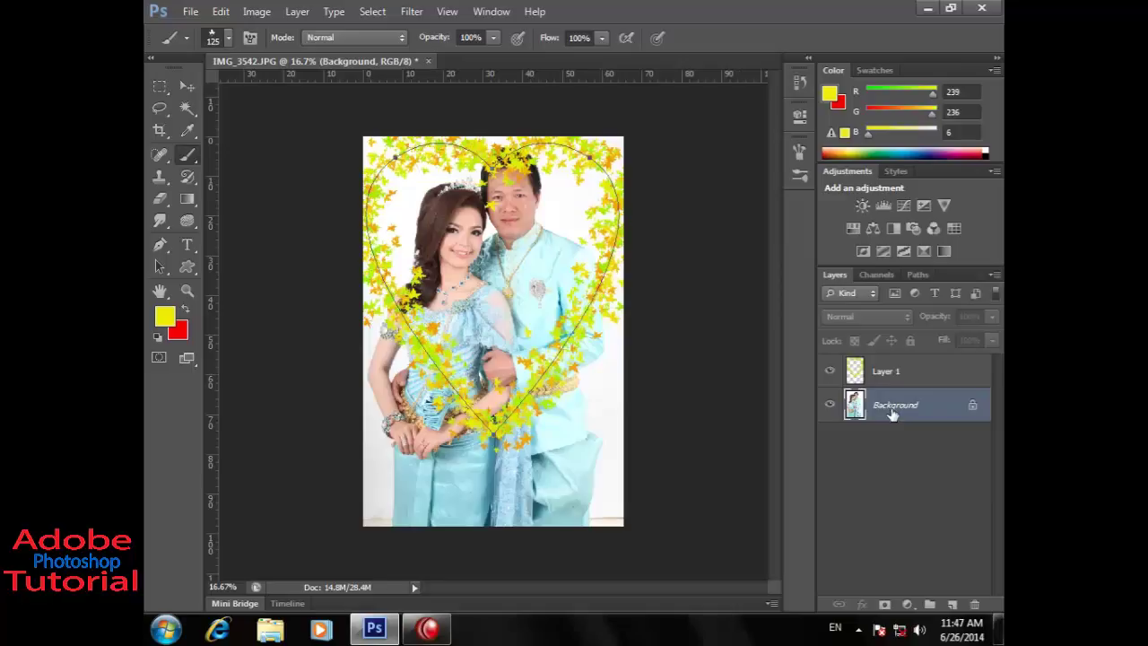
right_click(900, 410)
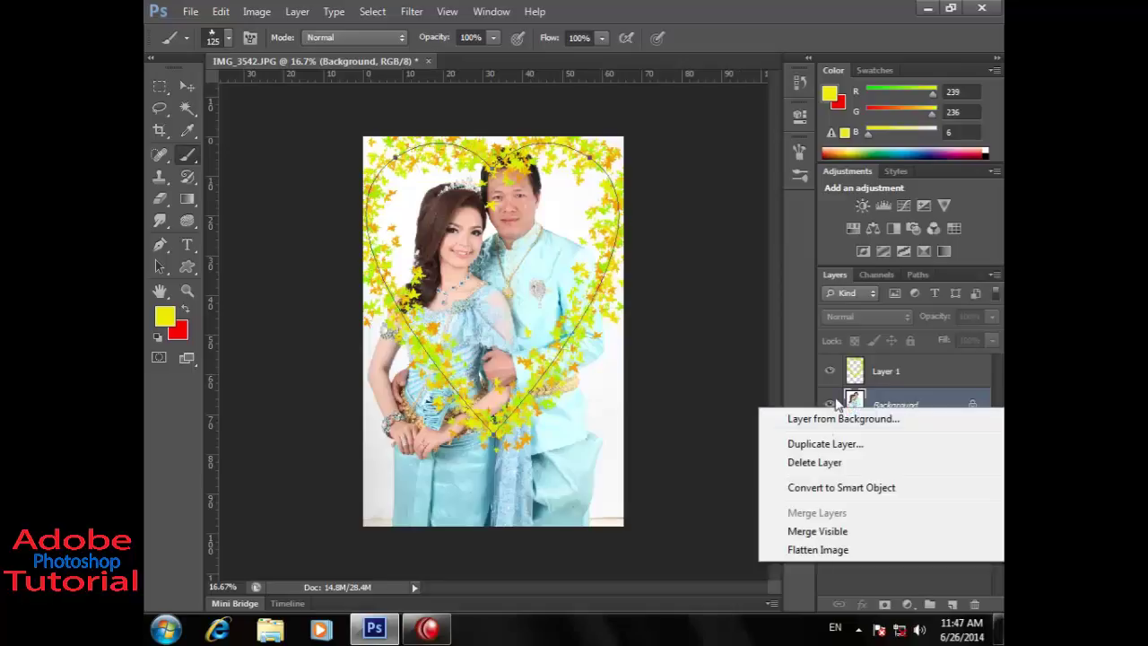
left_click(812, 441)
left_click(729, 193)
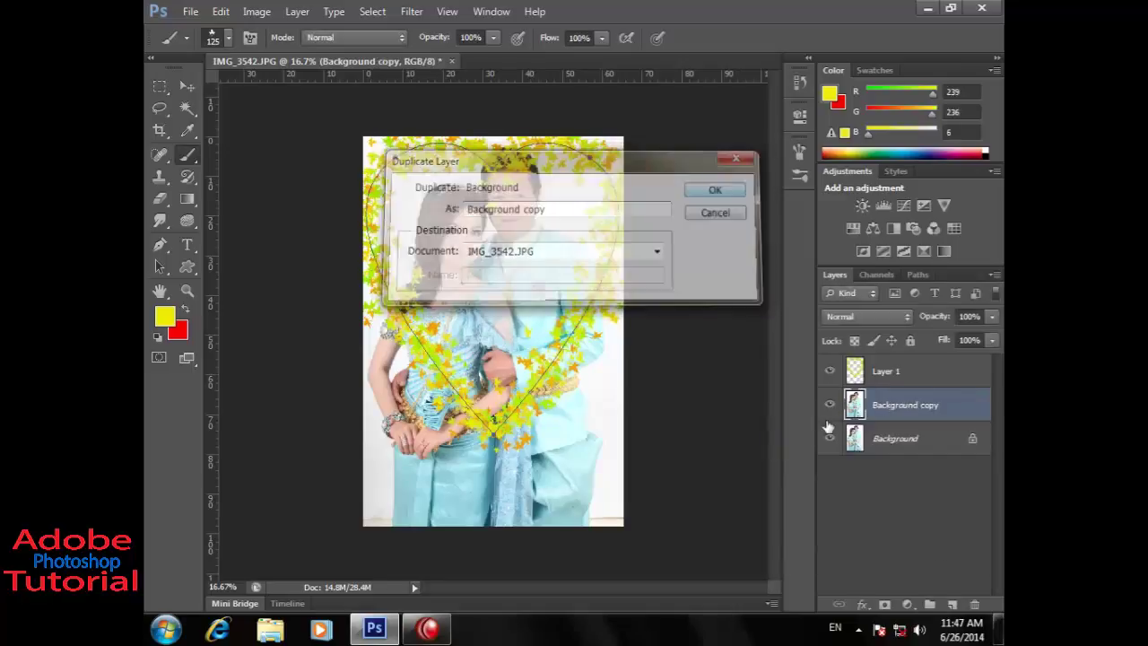
left_click(830, 438)
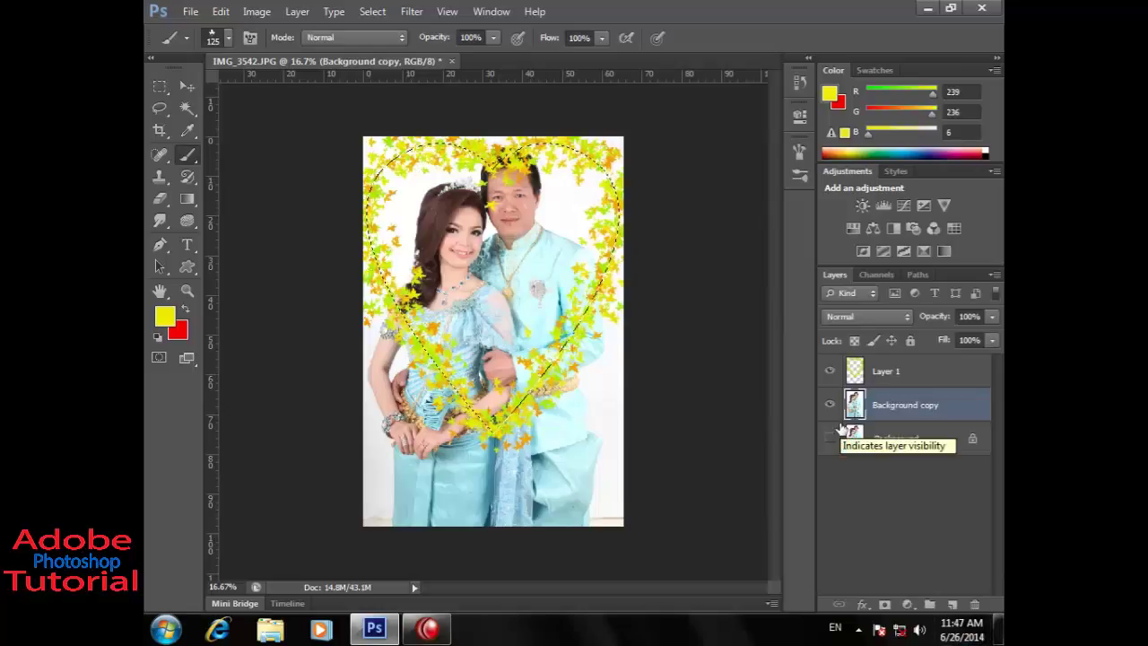
Step: Feather the heart selection by 50 px, invert it, and delete everything outside the heart
key("shift+F6")
type("50")
key("Return")
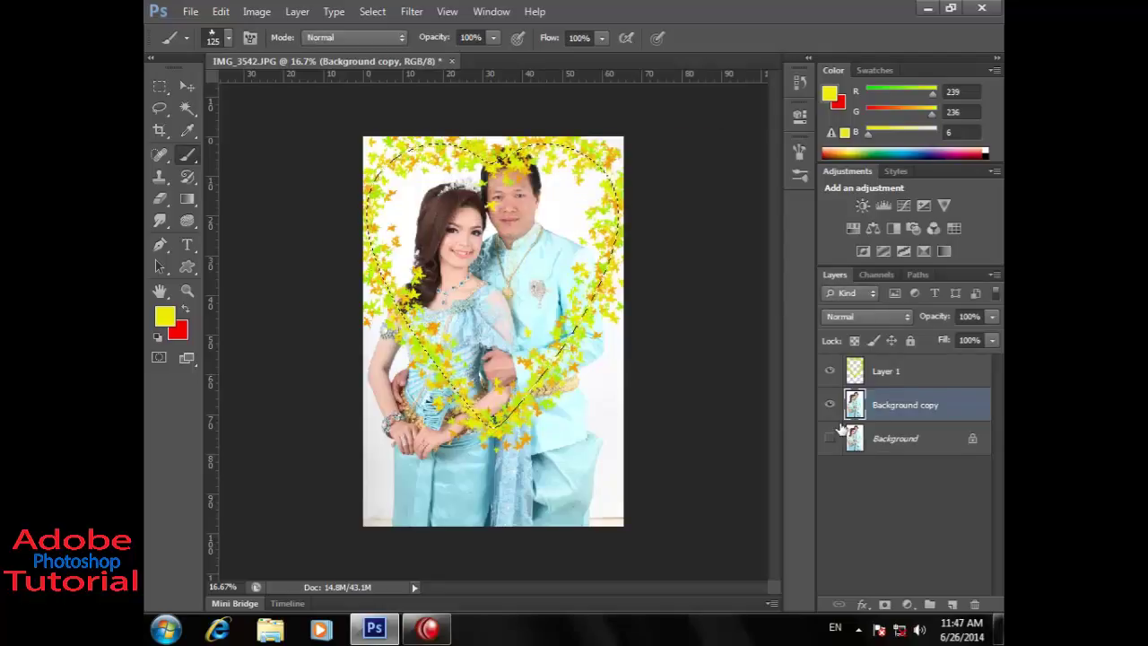
key("i")
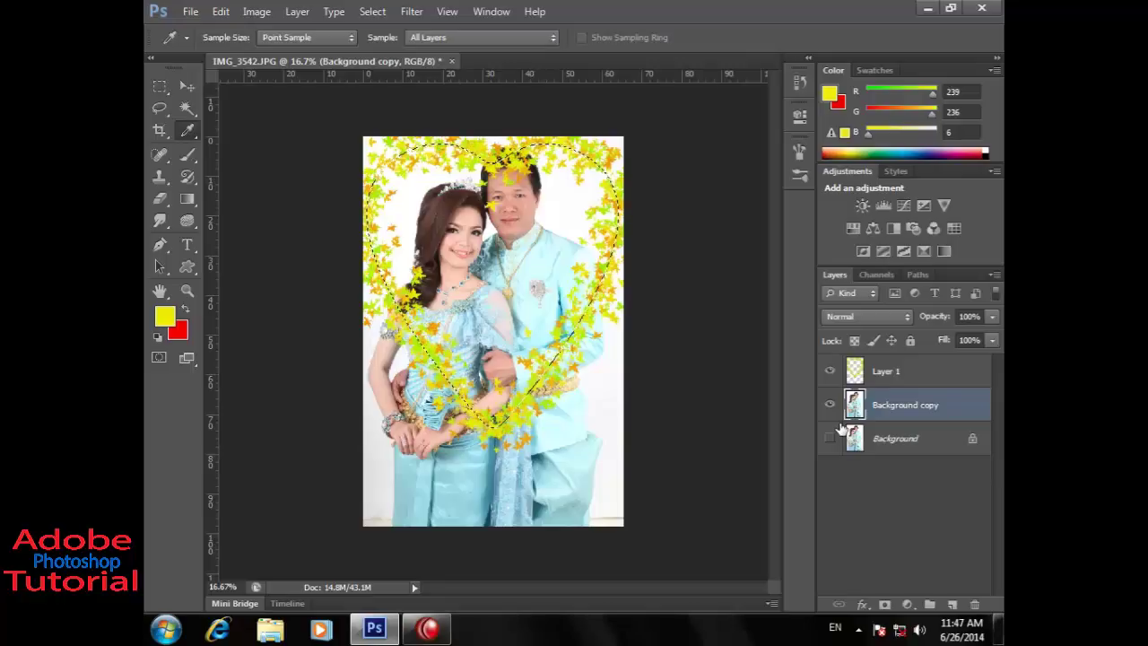
key("ctrl+shift+i")
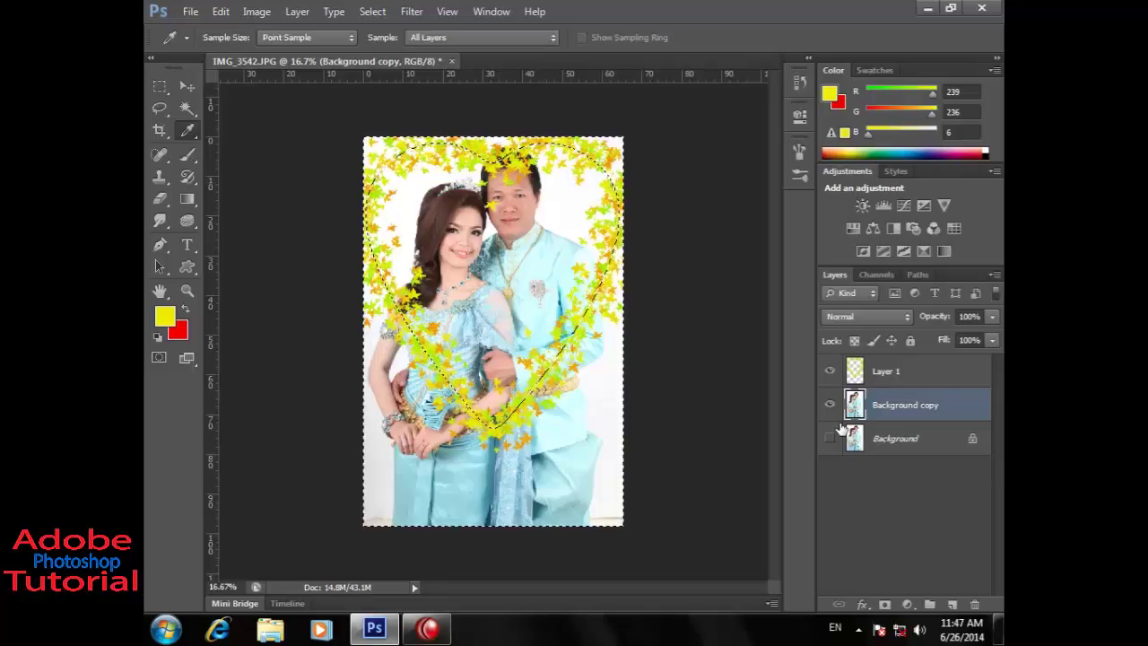
key("Delete")
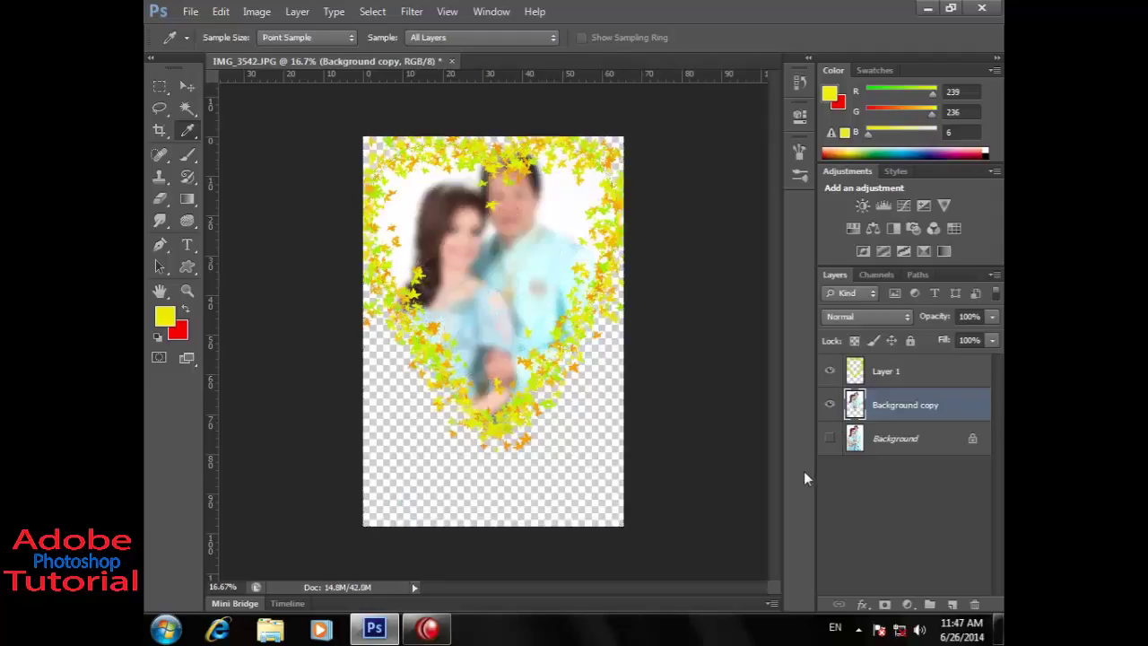
left_click(187, 87)
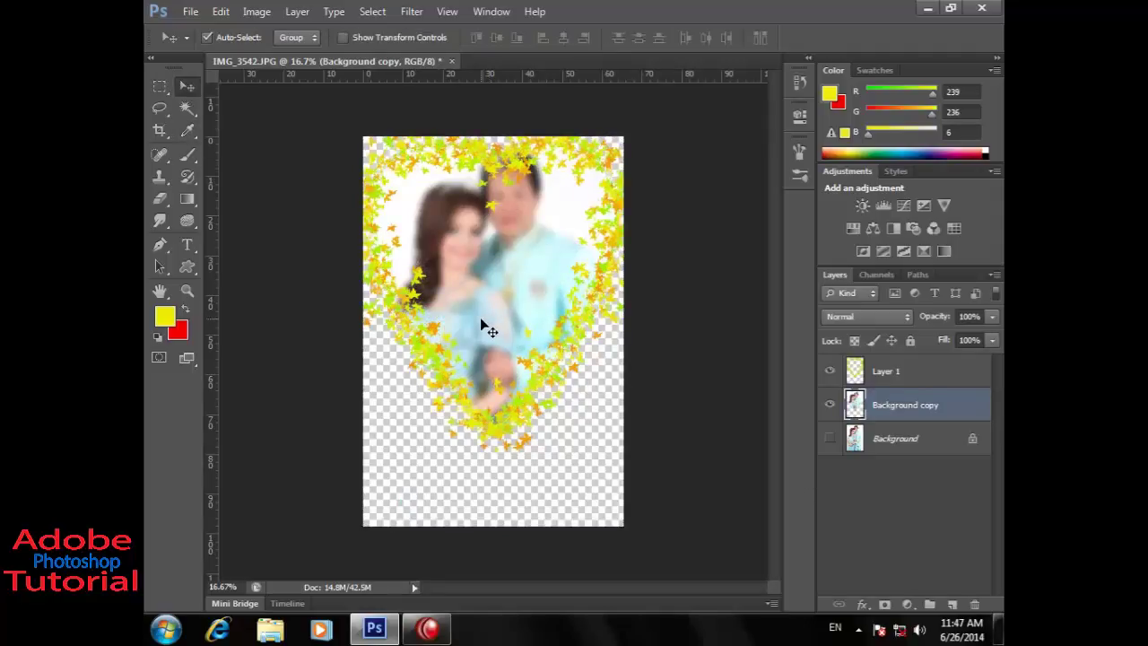
Step: Add a new Layer 2 and move it beneath Background copy
key("ctrl+z")
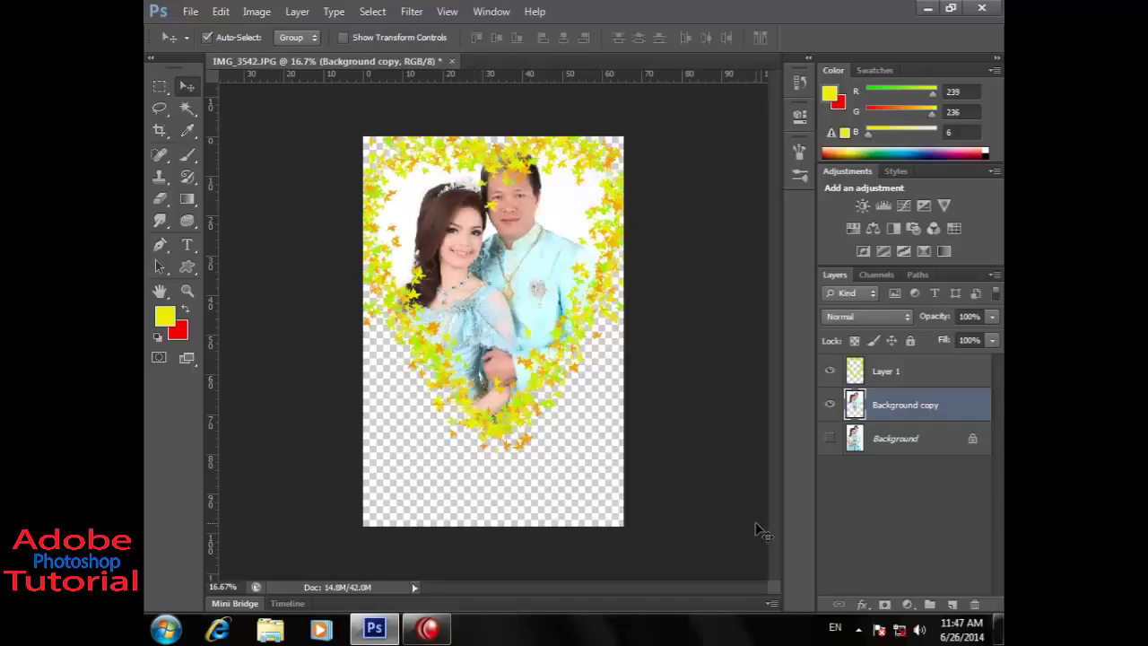
left_click(953, 604)
left_click_drag(924, 415, 927, 455)
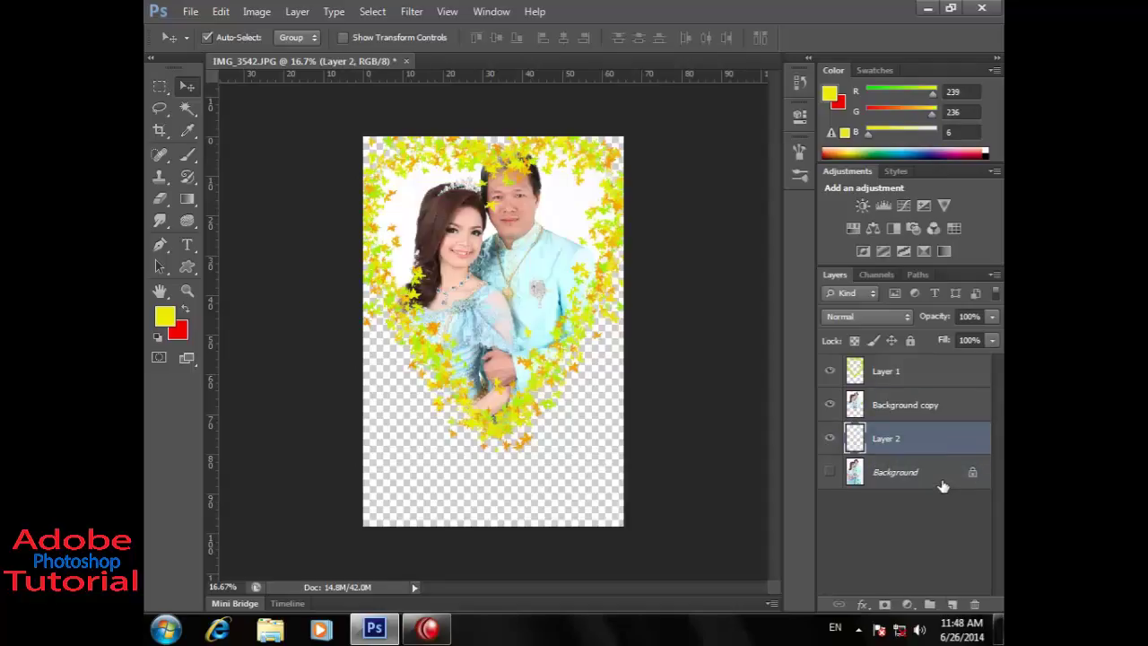
Step: Edit the Chrome gradient to blue-white and fill Layer 2 with a top-to-bottom gradient
left_click(186, 198)
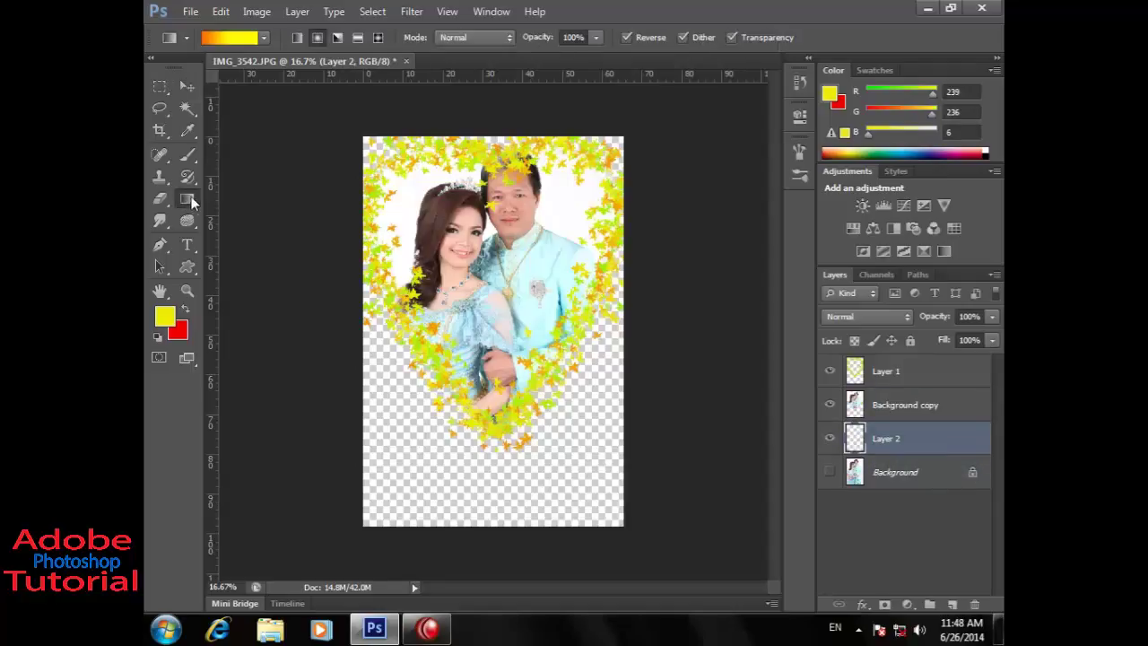
left_click(264, 39)
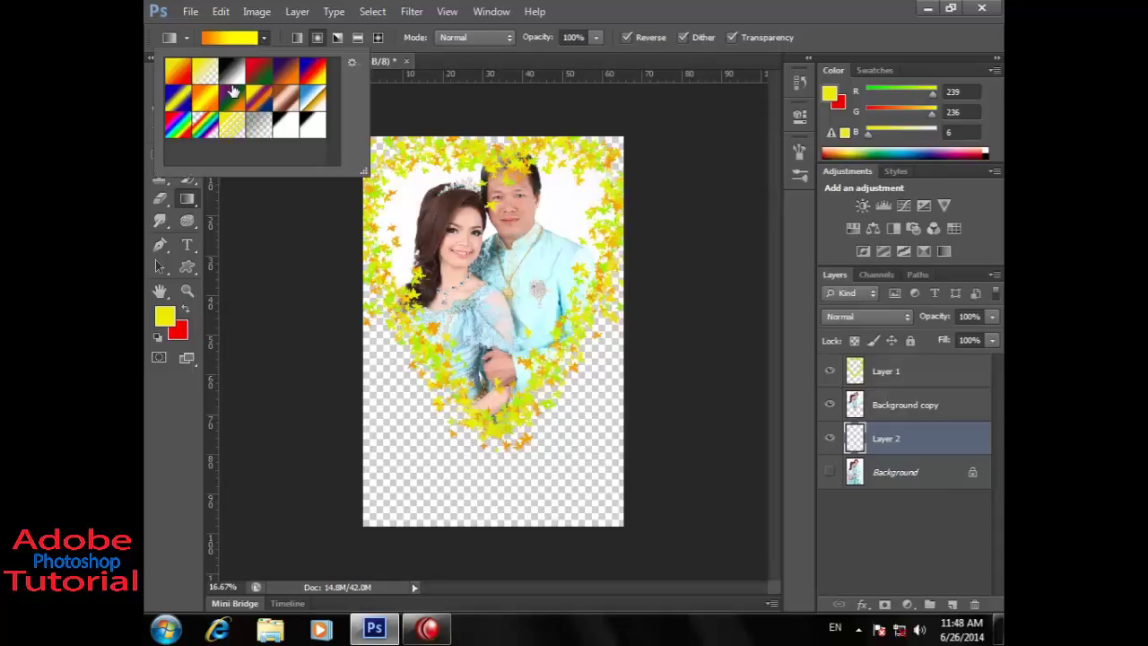
left_click(312, 103)
left_click(234, 39)
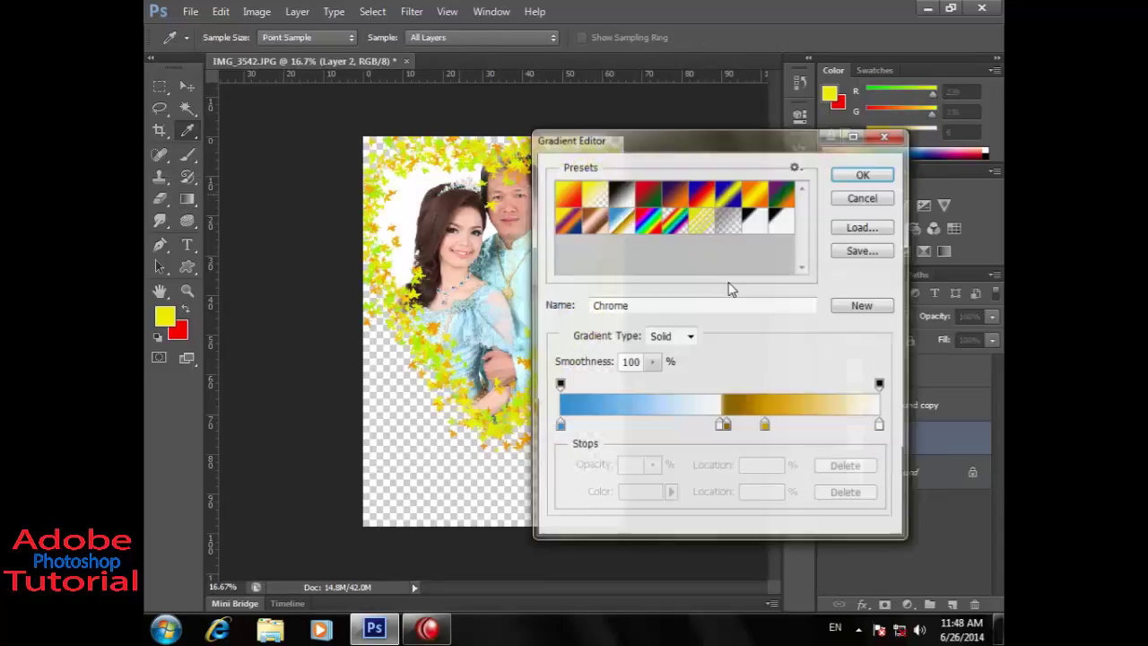
mouse_move(768, 431)
left_mouse_down()
mouse_move(767, 453)
mouse_move(715, 456)
left_mouse_up()
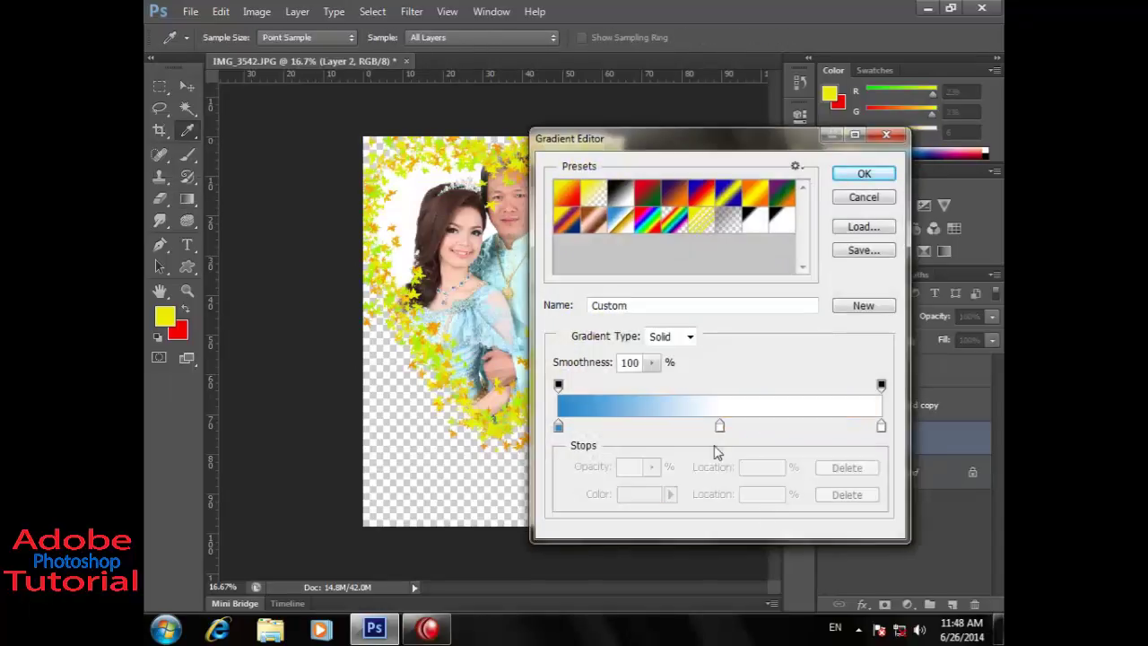
left_click(861, 174)
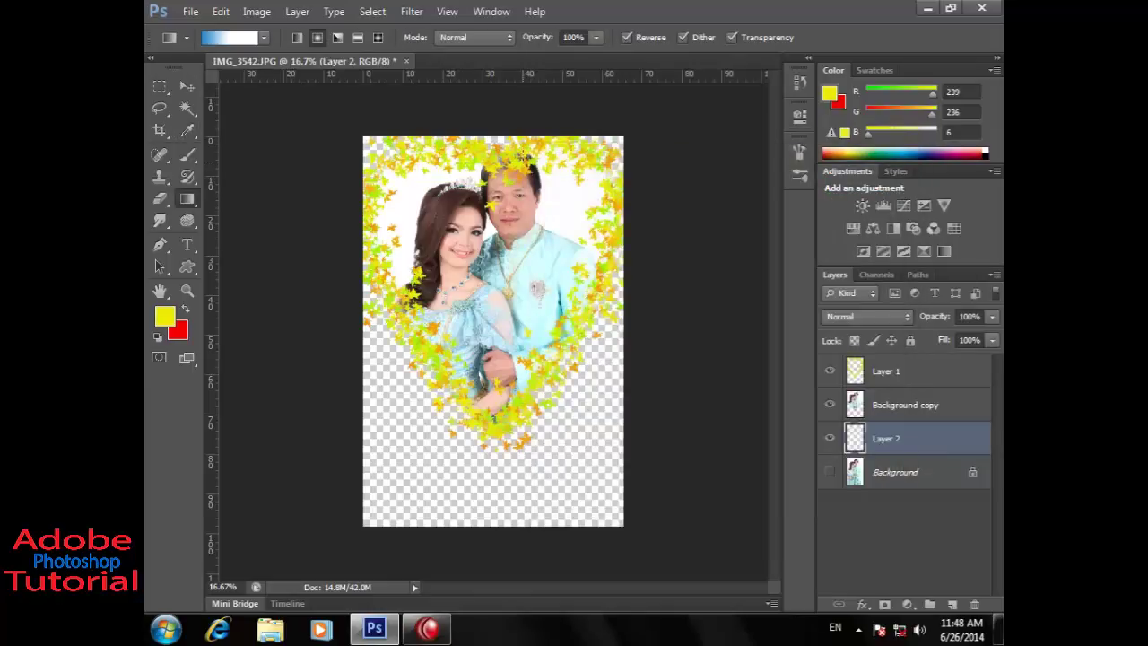
left_click_drag(517, 110, 500, 503)
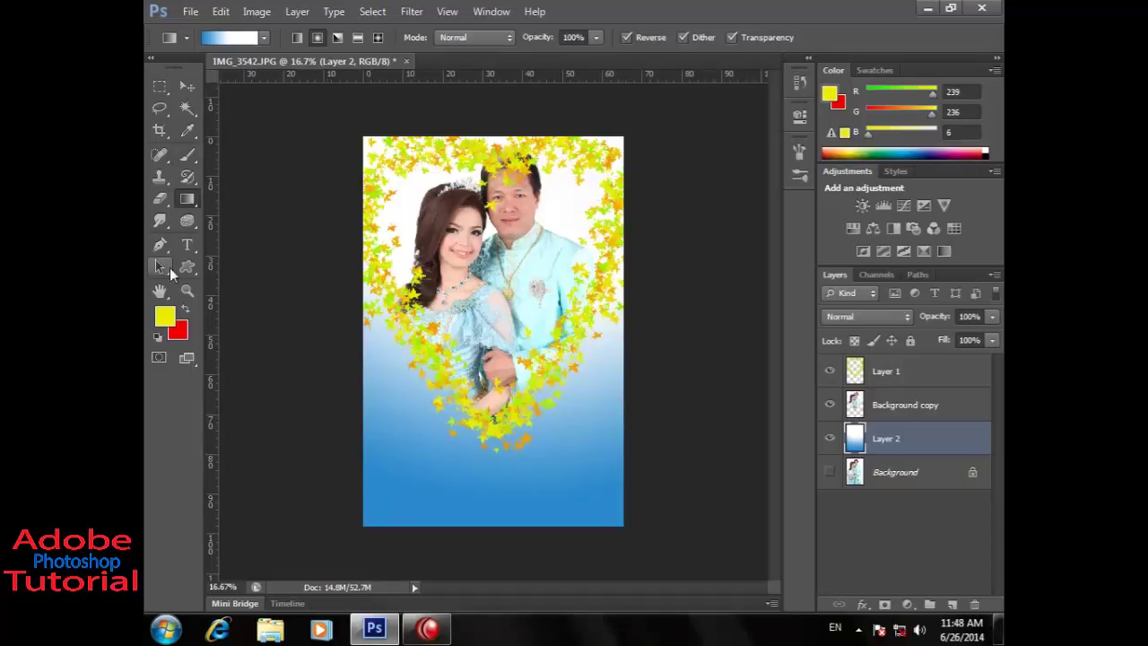
Step: Load the 'flower tatto design' brush set and choose floral brush 2495 at a reduced size
left_click(195, 149)
left_click_drag(195, 149, 240, 152)
left_click(230, 36)
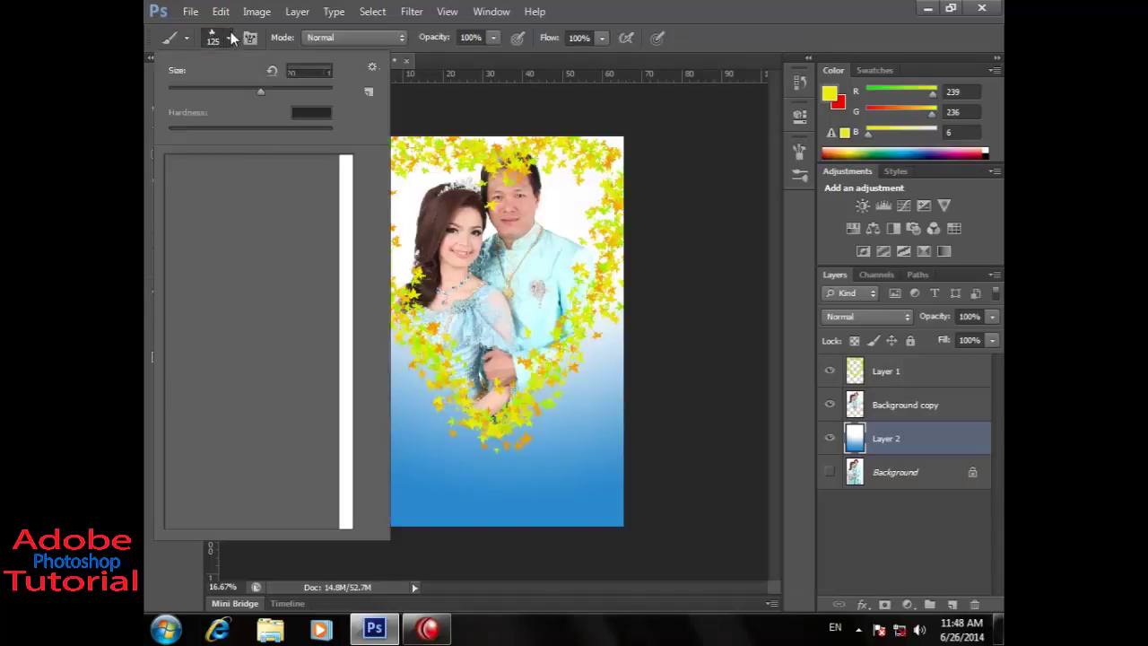
left_click(372, 69)
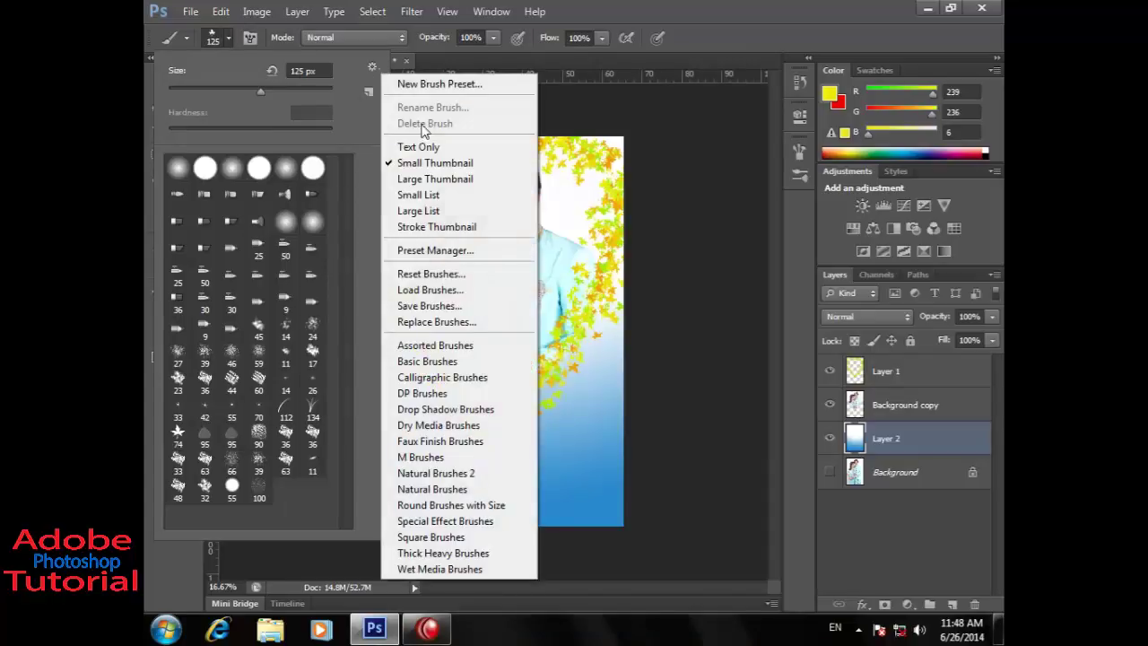
left_click(430, 290)
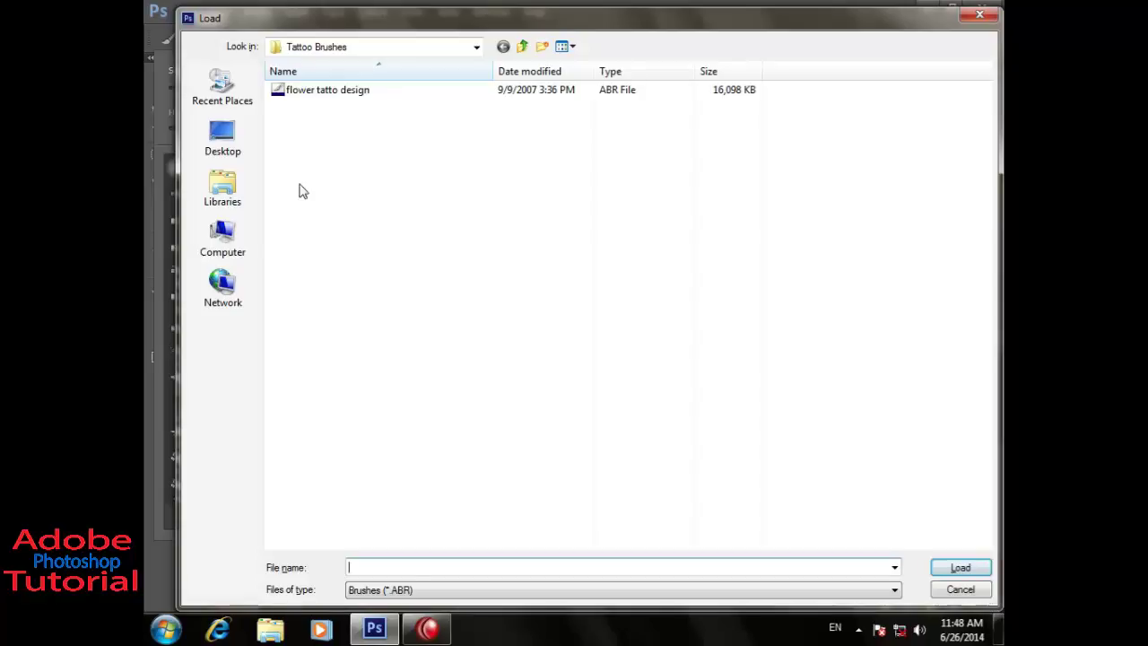
left_click(330, 92)
left_click(965, 565)
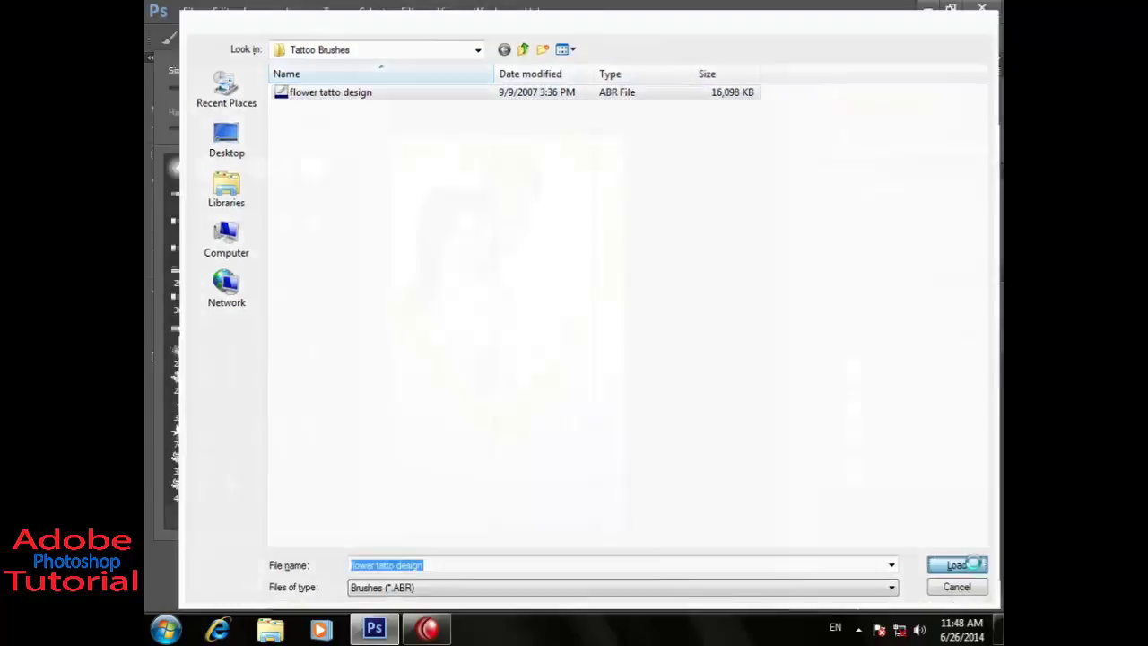
left_click_drag(341, 394, 339, 454)
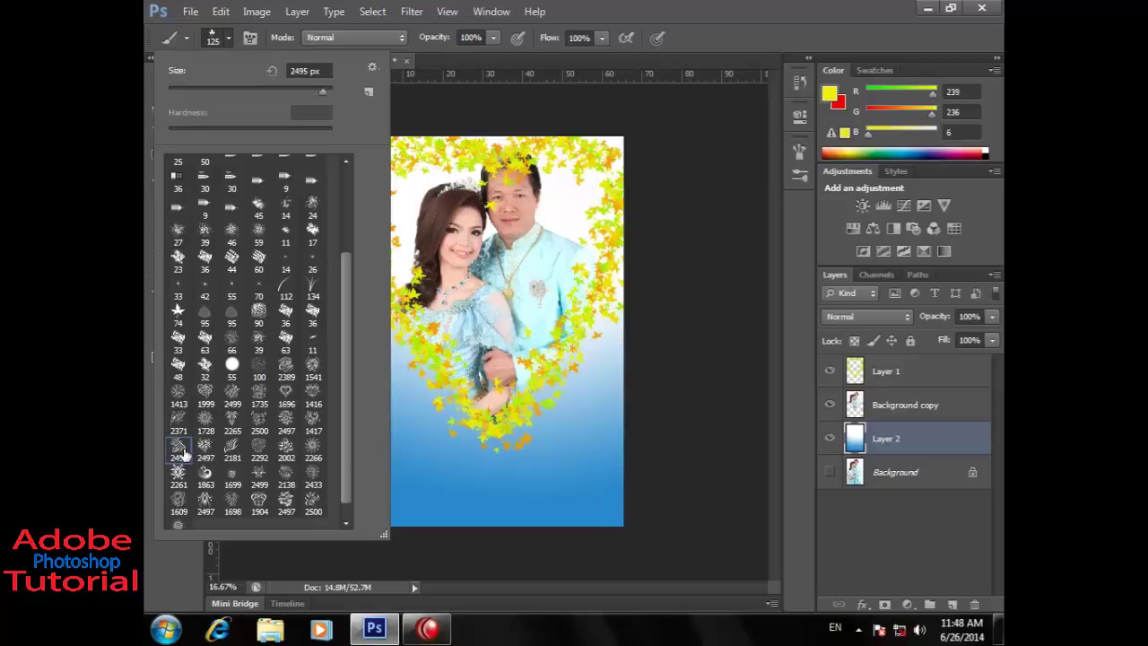
double_click(178, 446)
key("bracketleft")
key("bracketleft")
key("bracketleft")
key("bracketleft")
key("bracketleft")
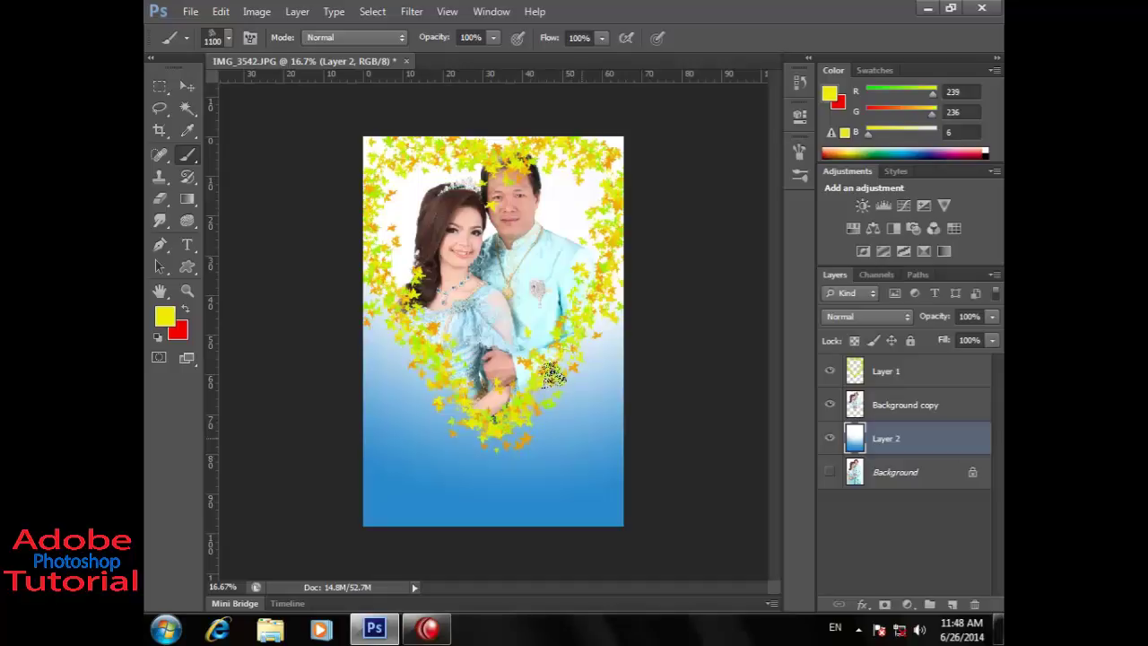
Step: On a new Layer 3, stamp the floral ornament at bottom right with a -18° brush angle
left_click(556, 379)
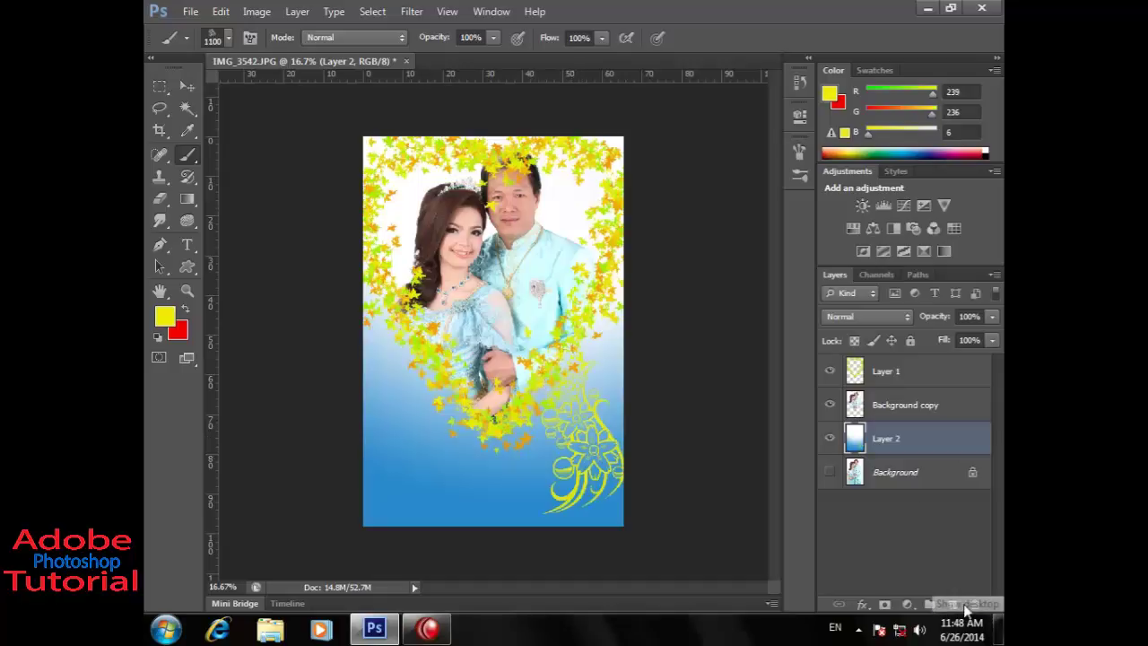
key("ctrl+z")
left_click(955, 606)
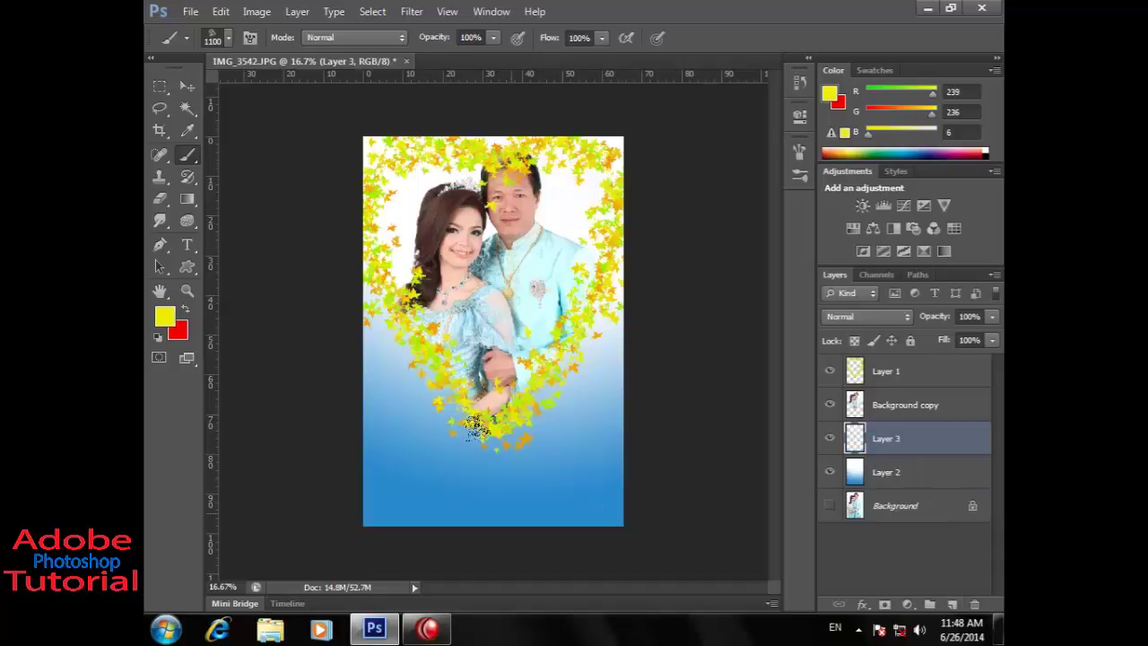
left_click(252, 38)
left_click_drag(761, 356, 763, 365)
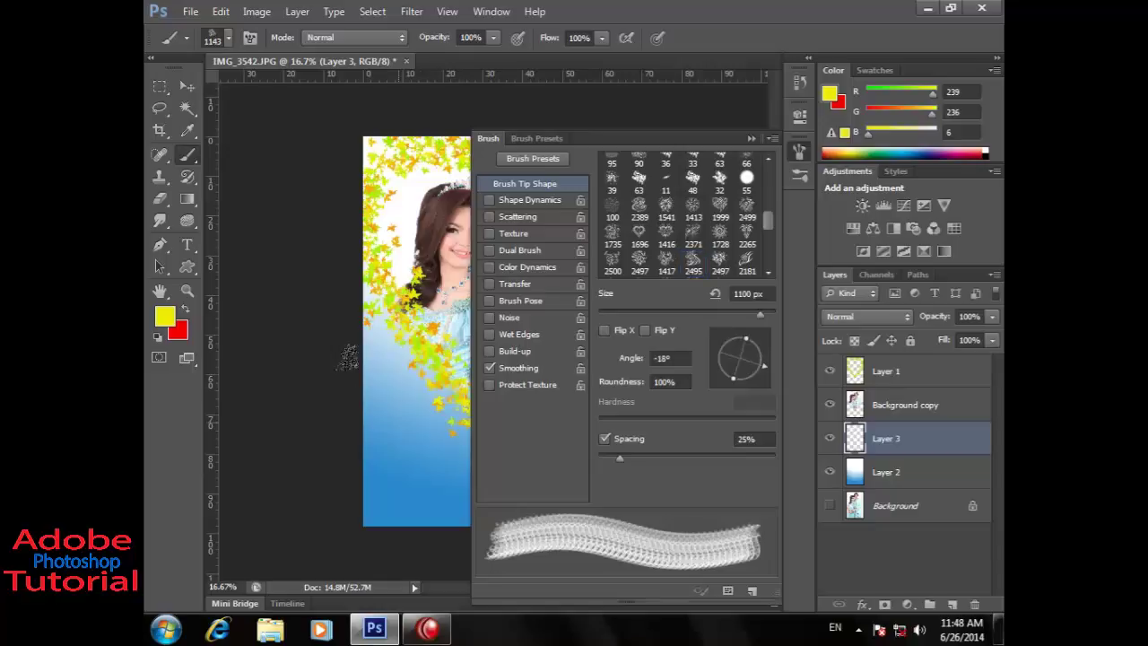
left_click(751, 138)
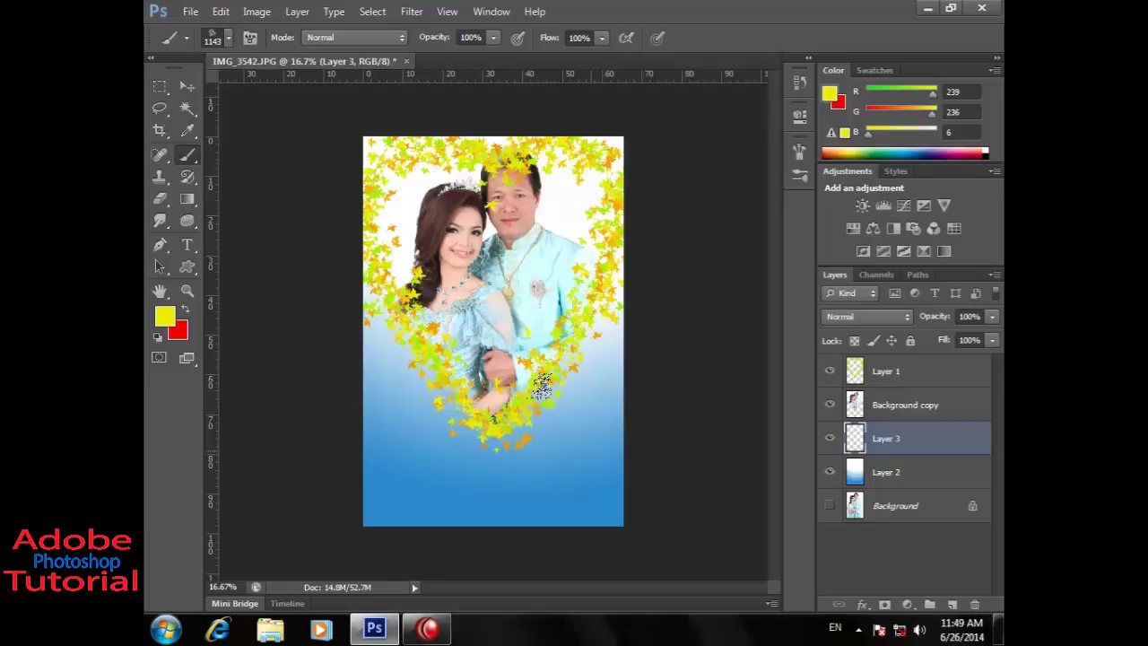
left_click(583, 449)
Step: Set Layer 3's opacity to 50%
left_click(969, 316)
type("50")
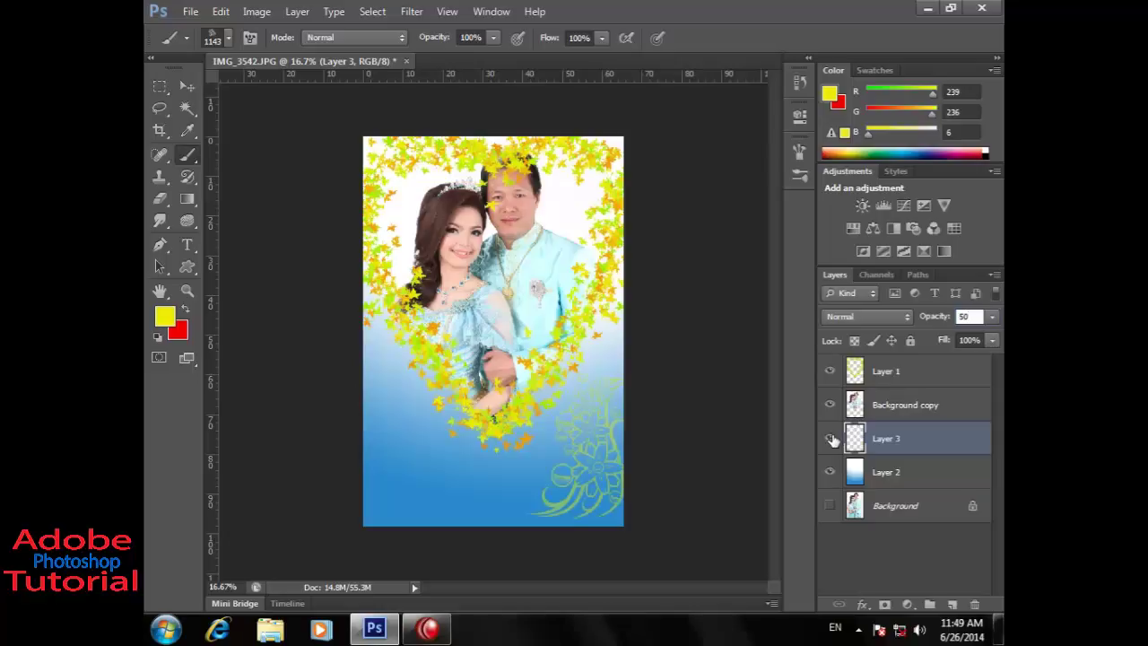
key("Return")
Step: Scale the Layer 3 ornament to about 209% and shift it up-right in the lower-right corner
left_click(188, 85)
key("ctrl+t")
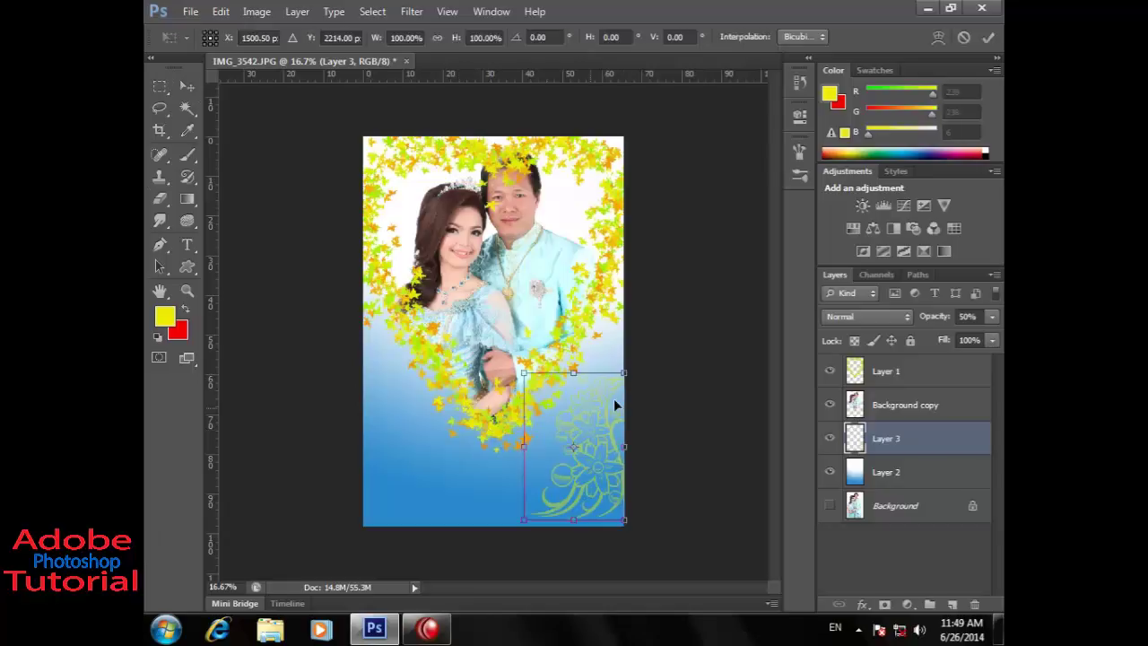
left_click_drag(524, 372, 468, 291)
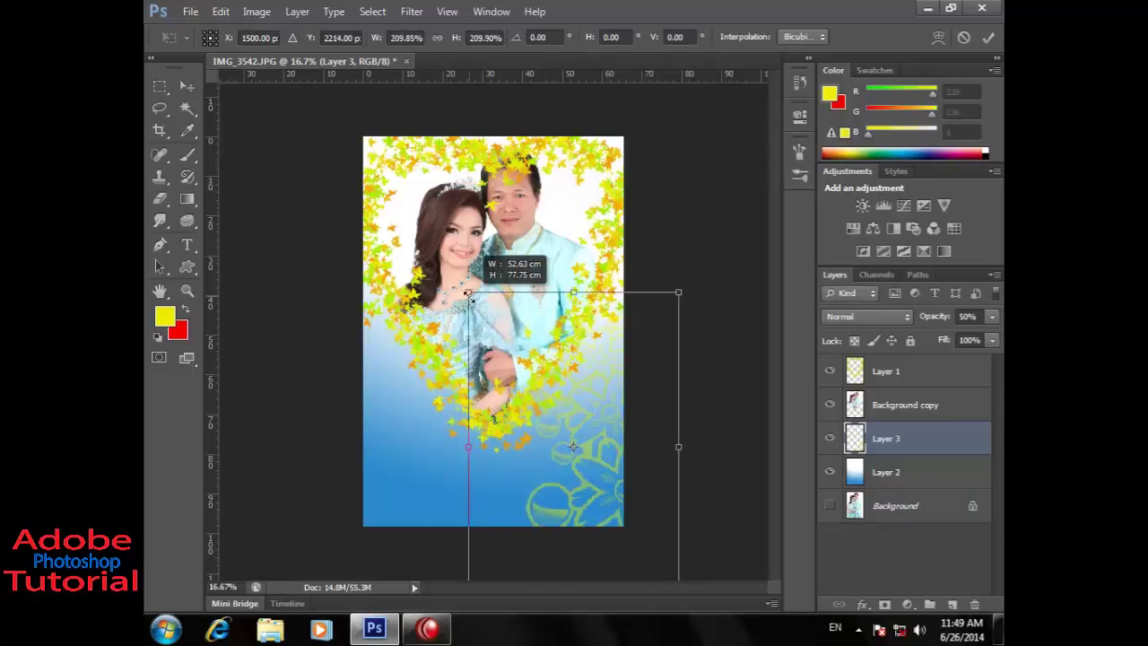
key("Return")
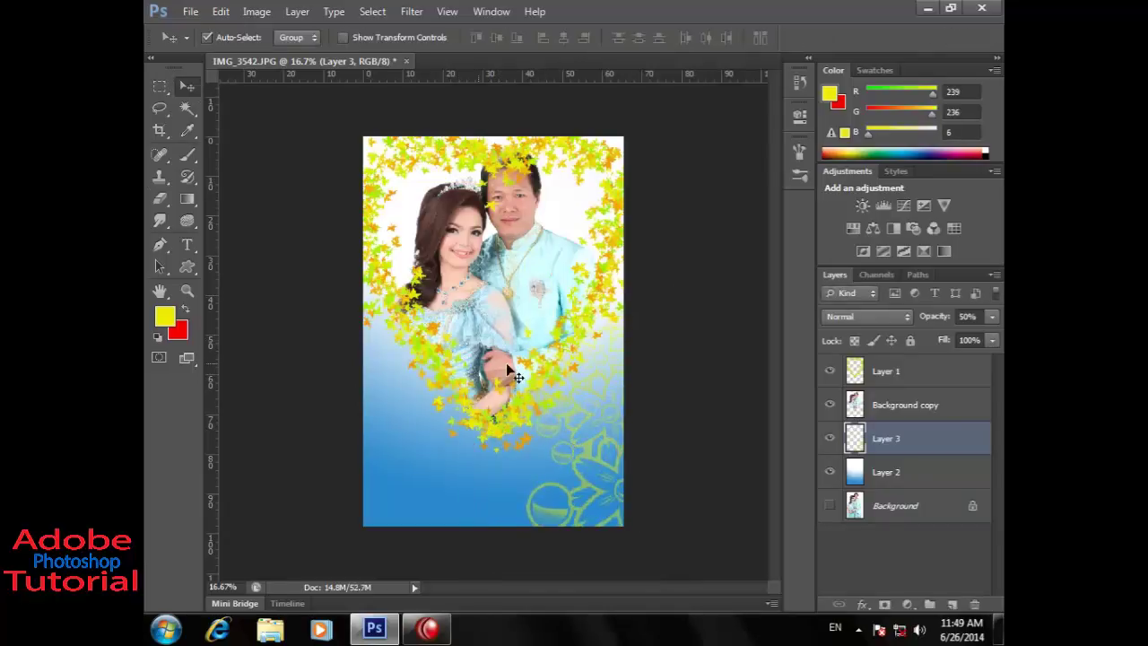
left_click_drag(581, 397, 574, 360)
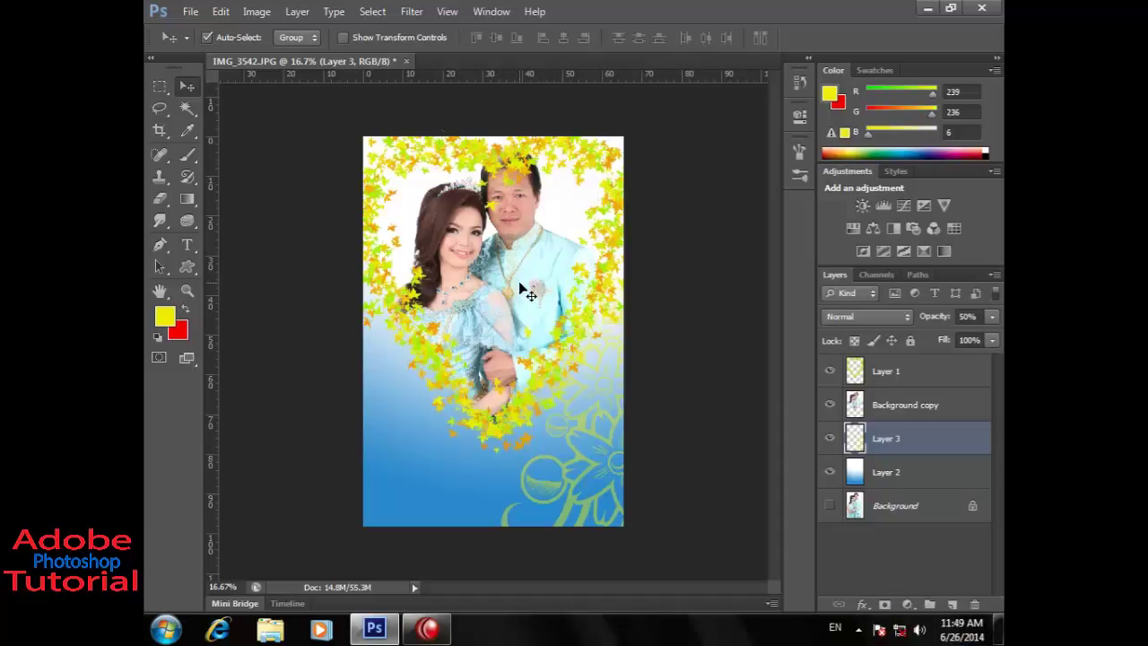
left_click(938, 485)
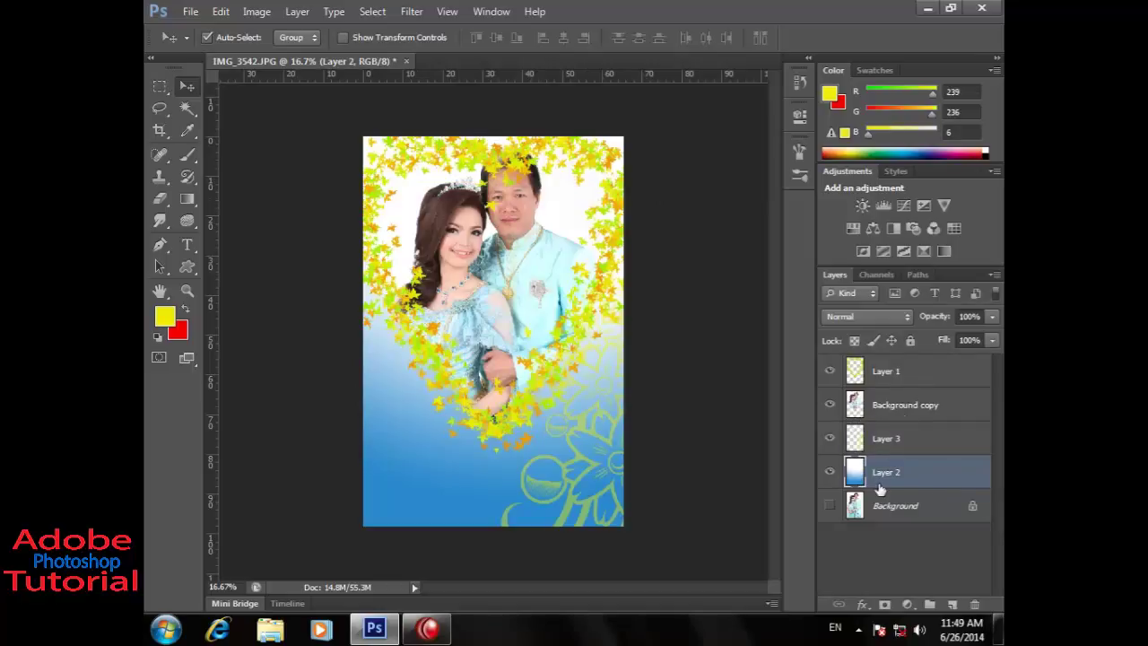
Step: Hide Layer 2 and duplicate Background as a visible Background copy 2
left_click_drag(830, 370, 830, 464)
left_click(830, 466)
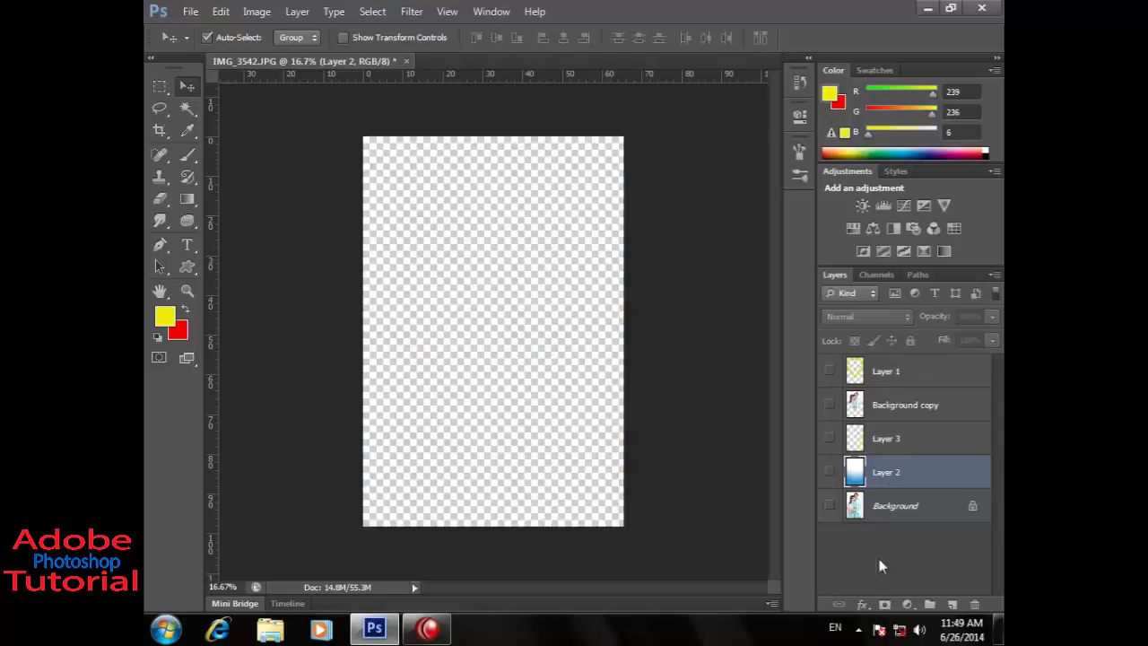
left_click(888, 508)
right_click(892, 511)
left_click(829, 392)
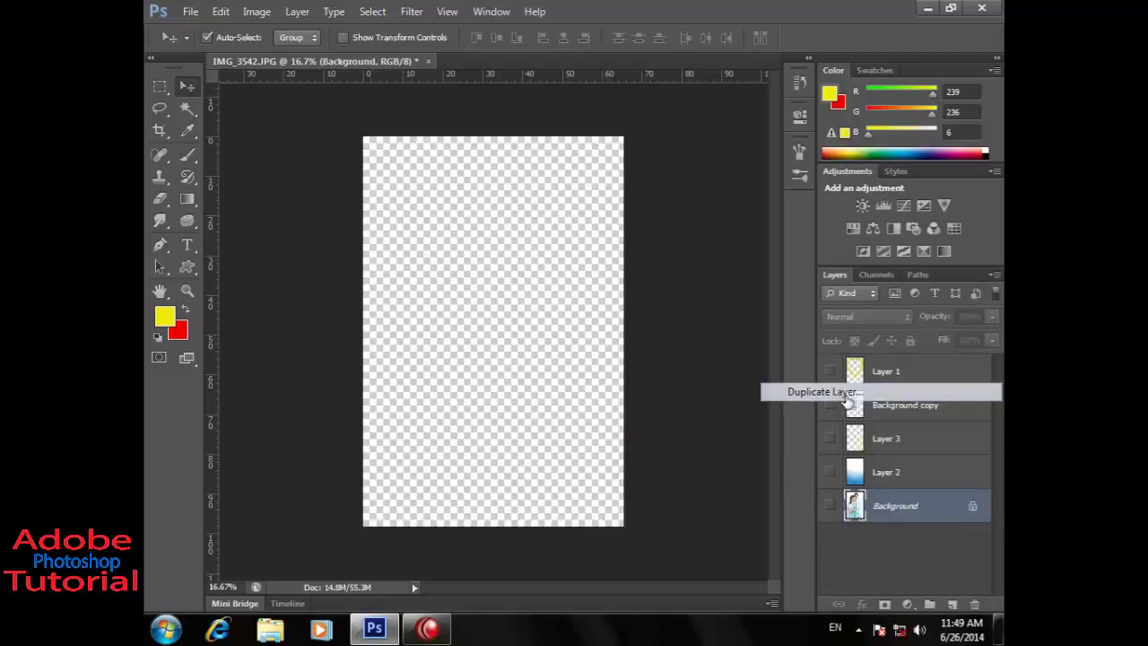
left_click(722, 192)
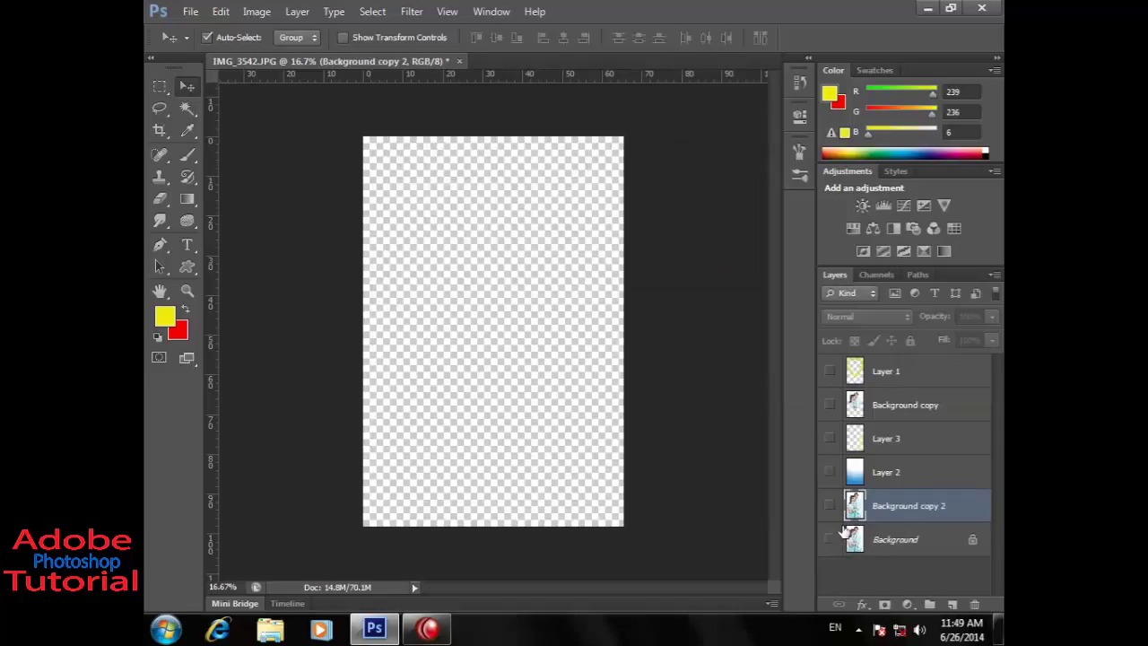
left_click(830, 506)
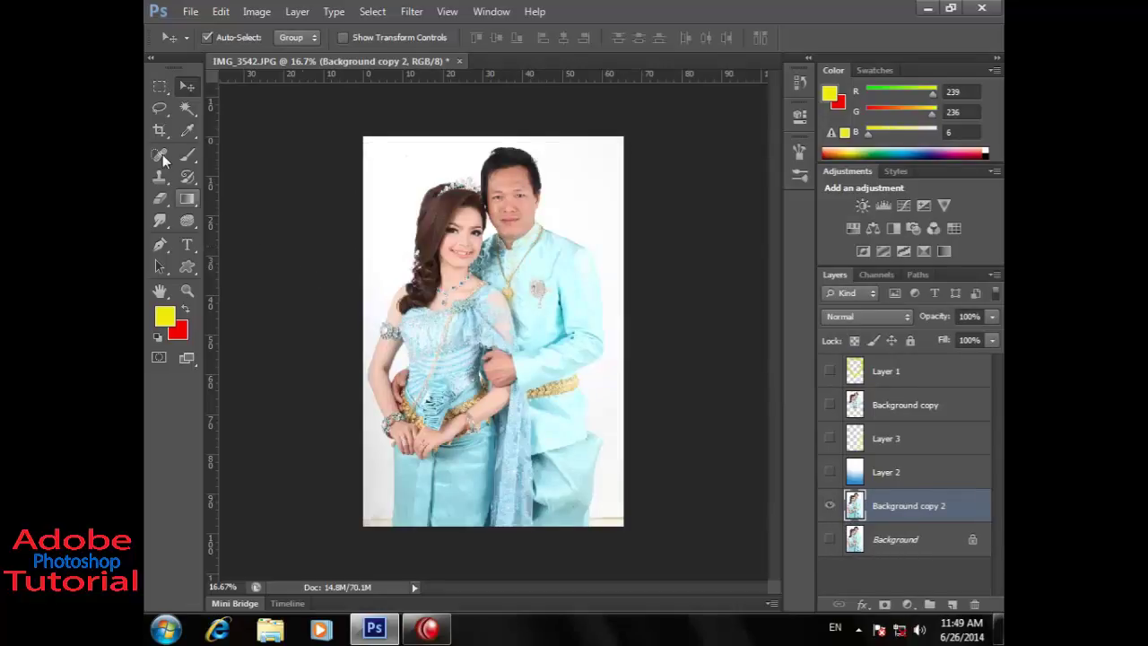
Step: Draw a heart-shaped custom shape path around the couple
left_click(187, 266)
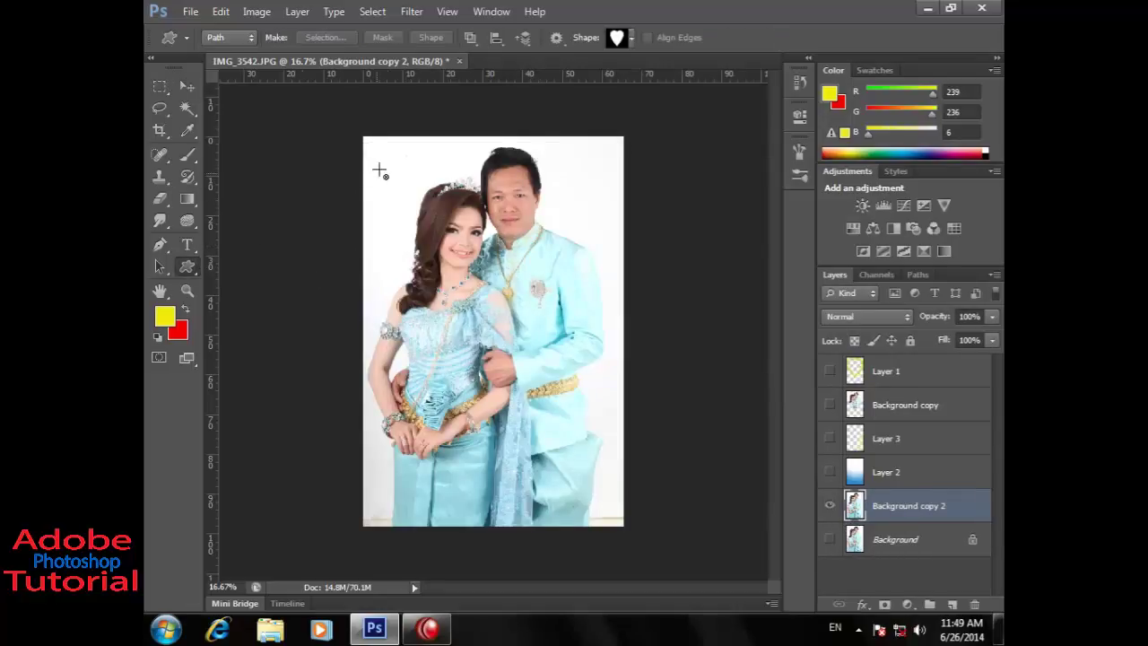
mouse_move(387, 158)
left_mouse_down()
mouse_move(625, 453)
mouse_move(614, 439)
left_mouse_up()
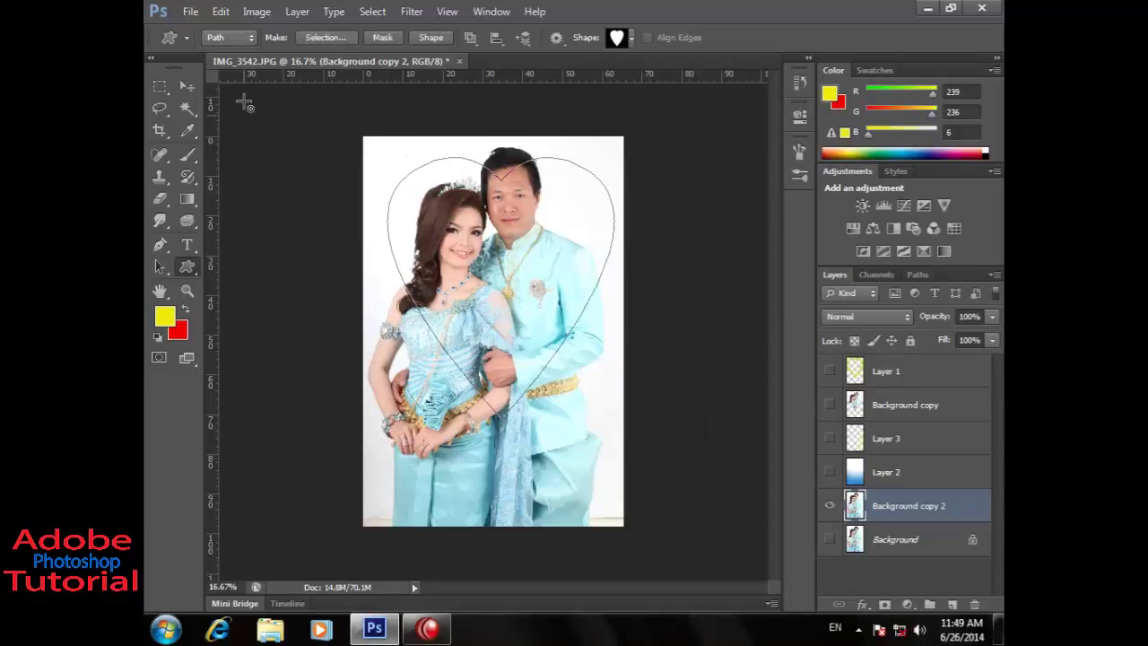
left_click(192, 155)
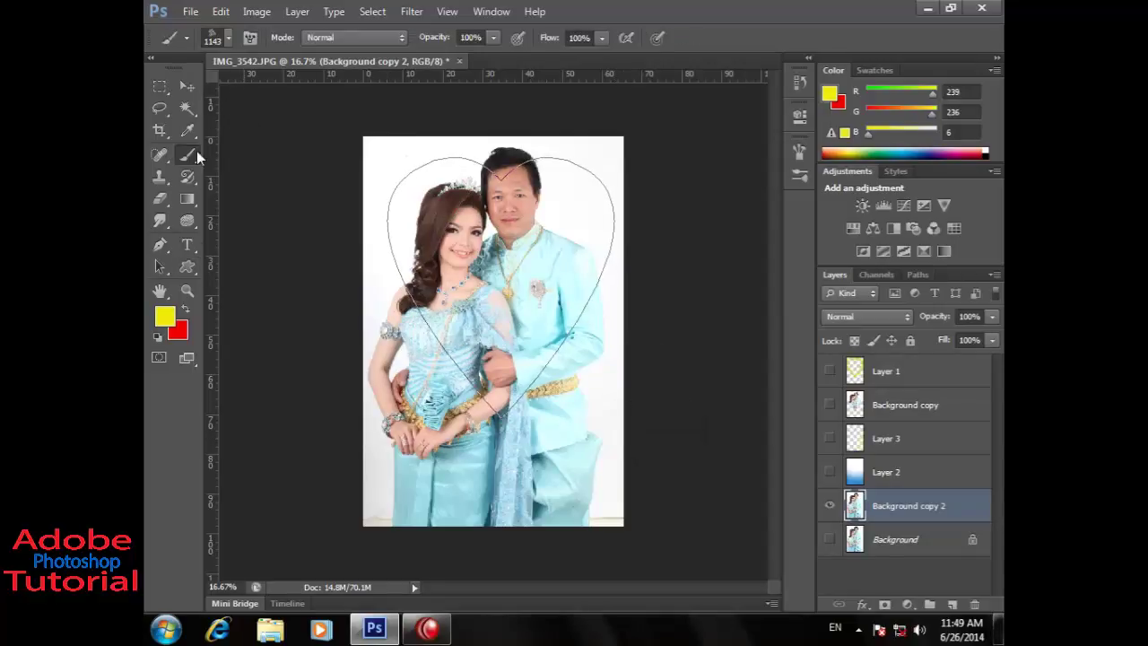
Step: Choose an ornamental flower brush tip at about 395 px with spacing raised to 134%
left_click(230, 38)
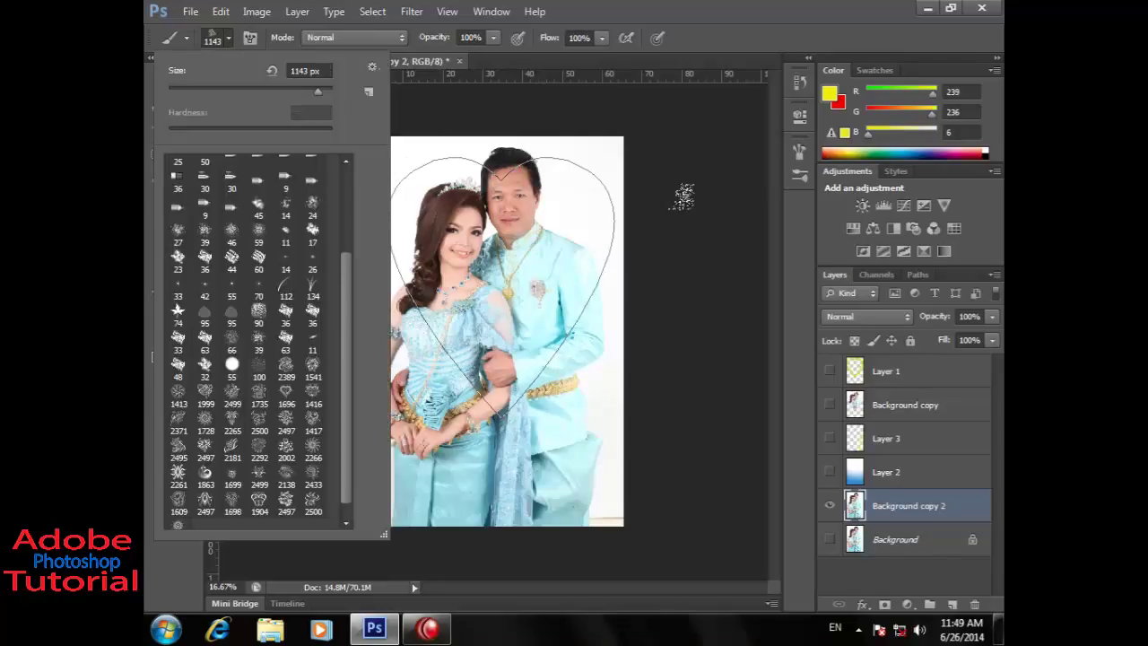
left_click(684, 195)
key("bracketleft")
key("bracketleft")
key("bracketleft")
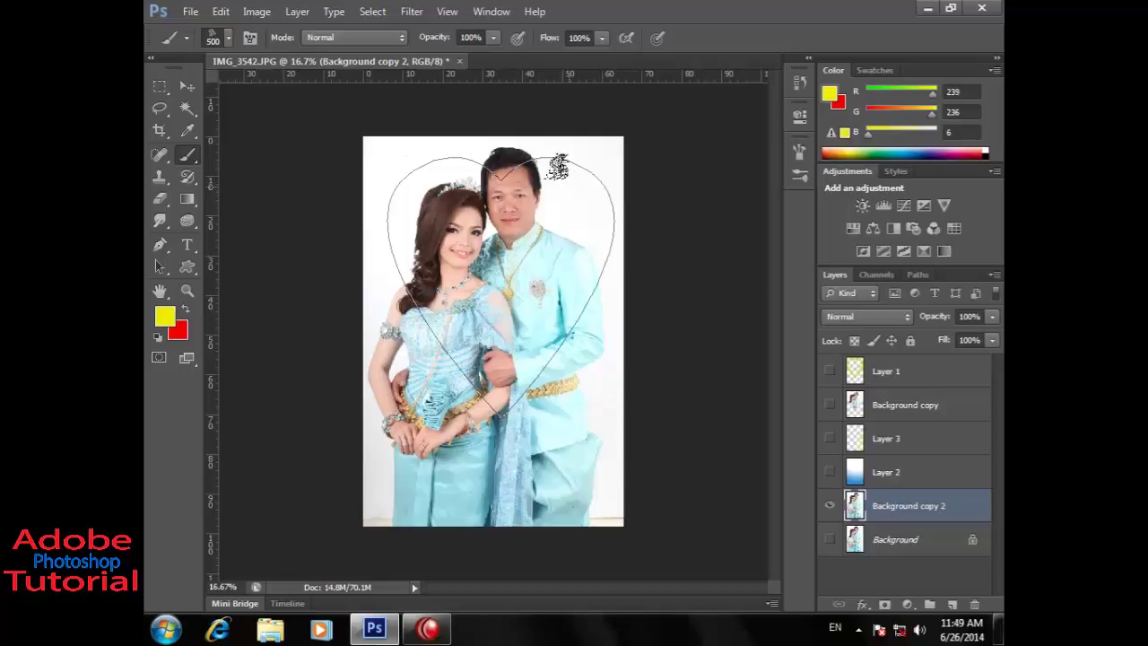
key("bracketright")
key("bracketright")
key("bracketleft")
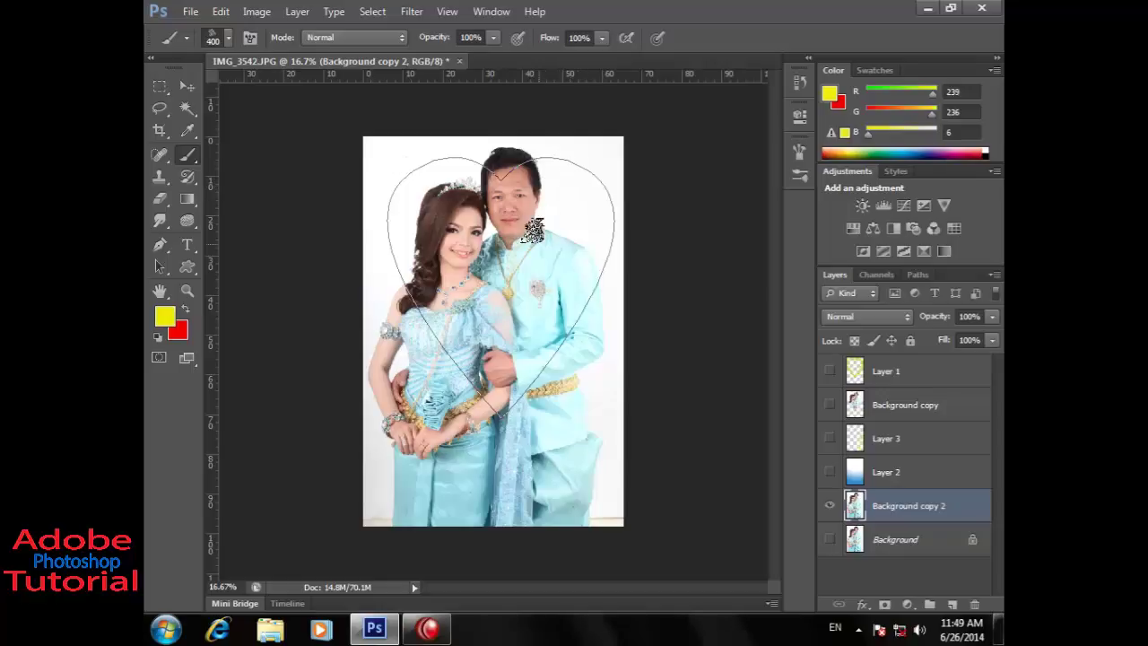
left_click(249, 36)
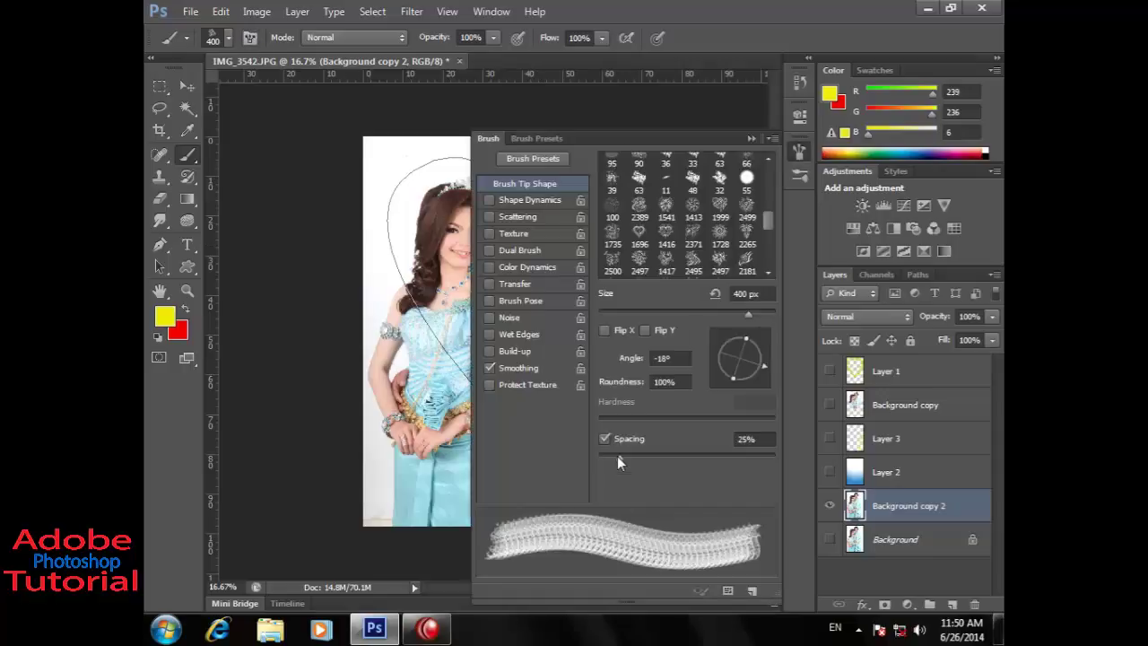
left_click_drag(622, 456, 709, 467)
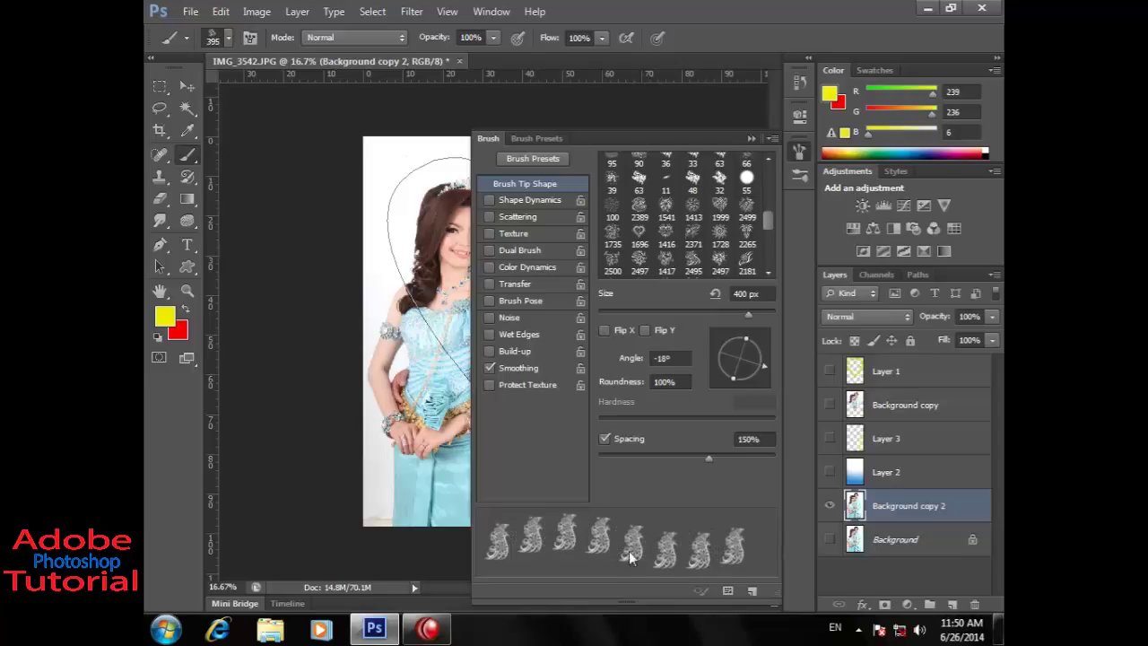
mouse_move(712, 457)
left_mouse_down()
mouse_move(596, 457)
mouse_move(702, 458)
left_mouse_up()
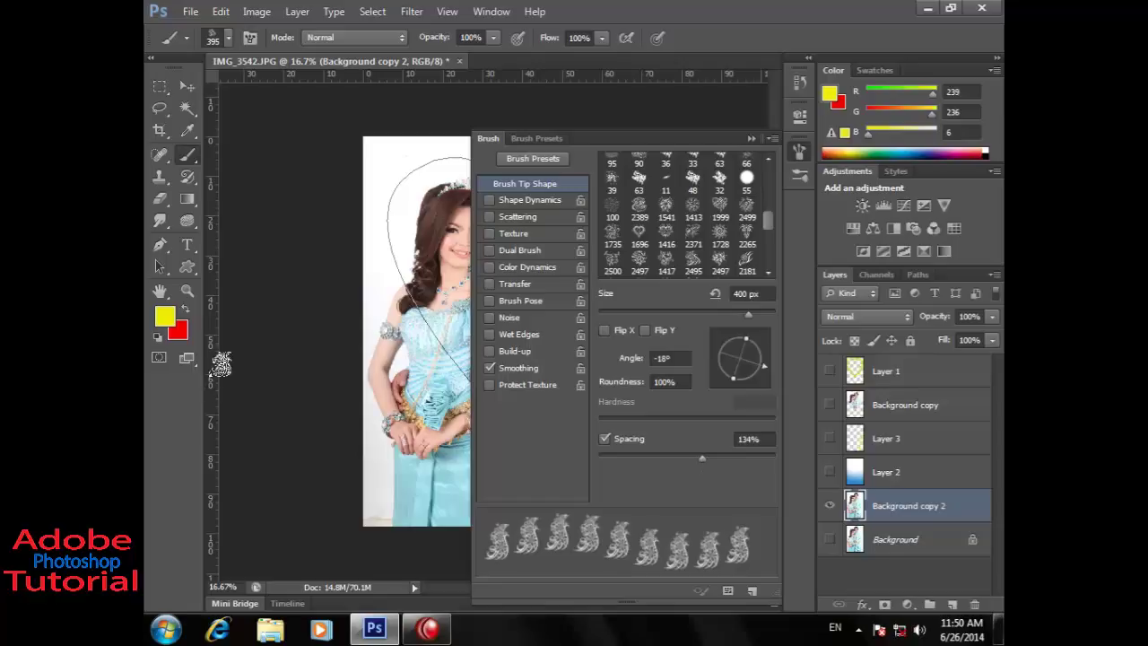
left_click(752, 139)
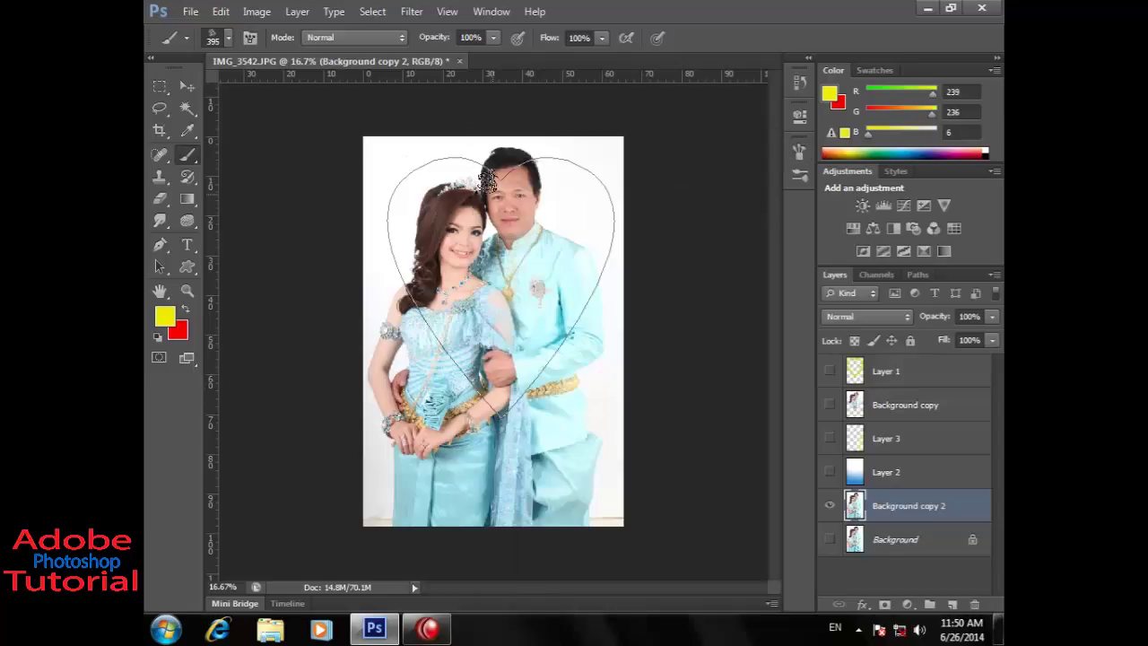
Step: Keep the regular Brush tool, add an empty Layer 4 above Background copy 2, and set red as the painting colour
right_click(184, 162)
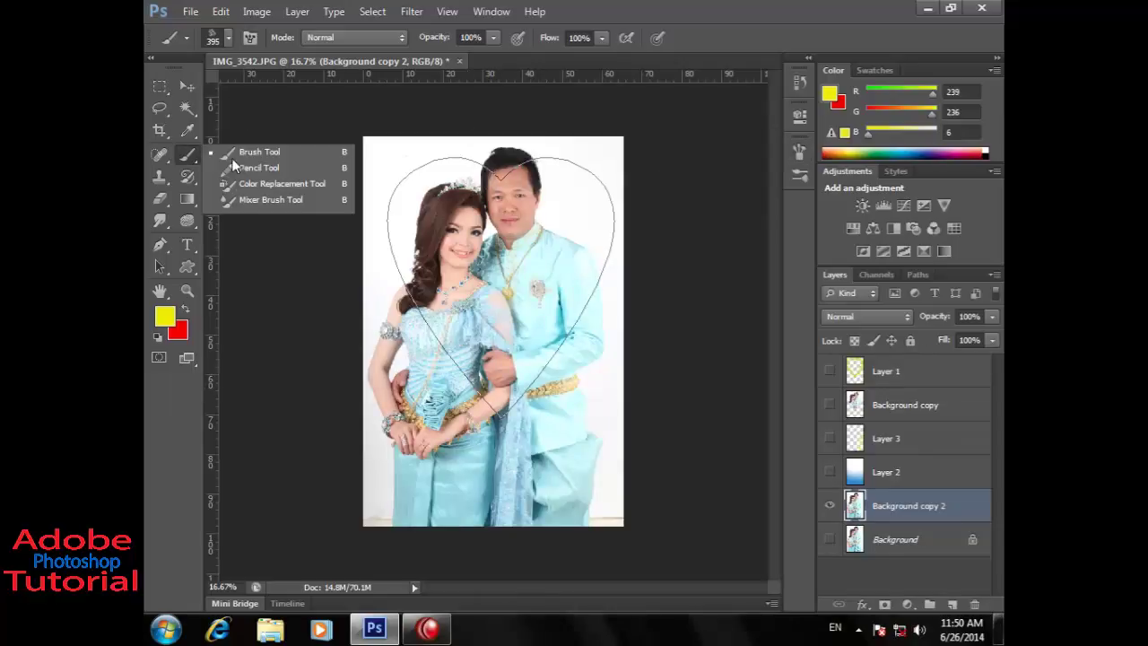
left_click(263, 151)
left_click(952, 604)
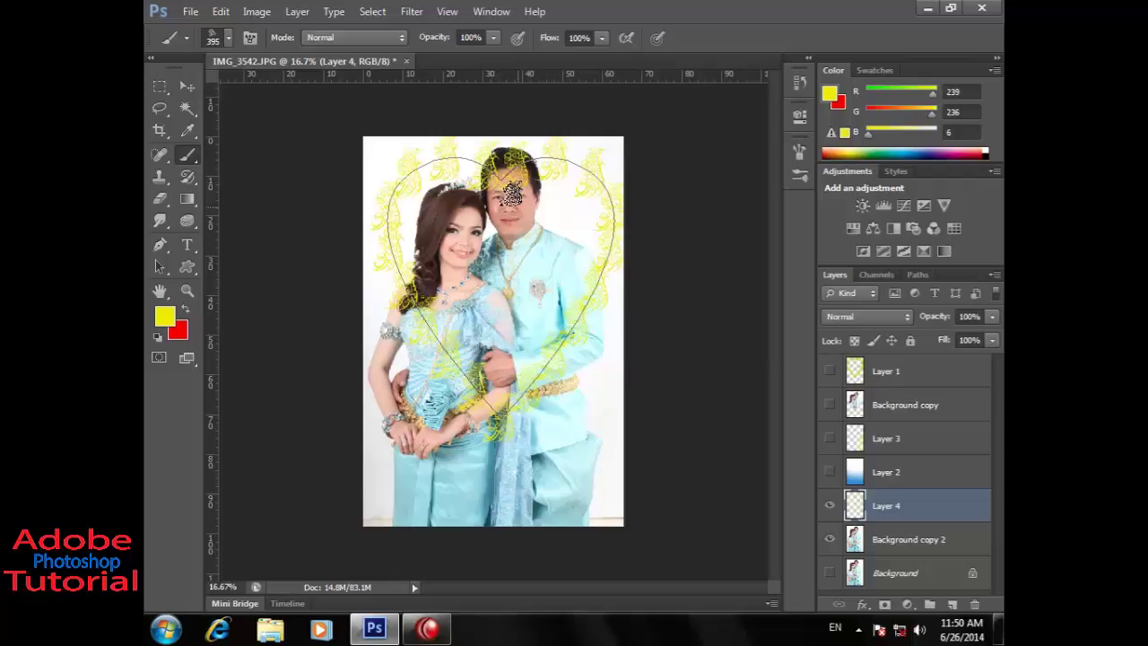
left_click(187, 309)
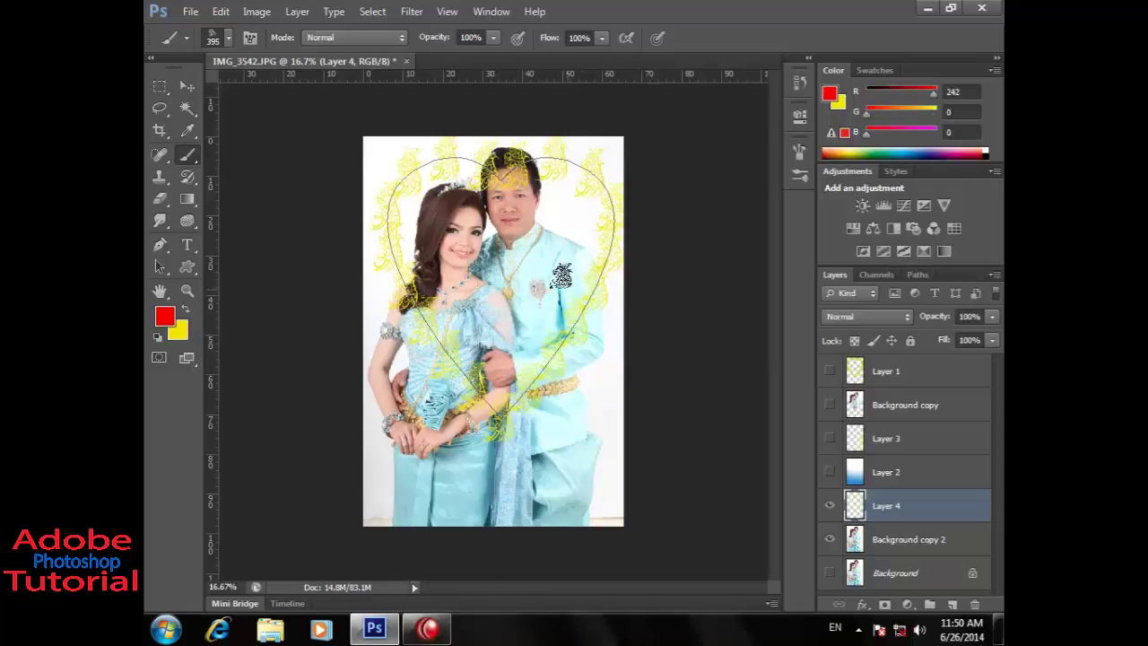
Step: Stroke the heart path in red as a trial, then undo the red and yellow ornament strokes
key("Return")
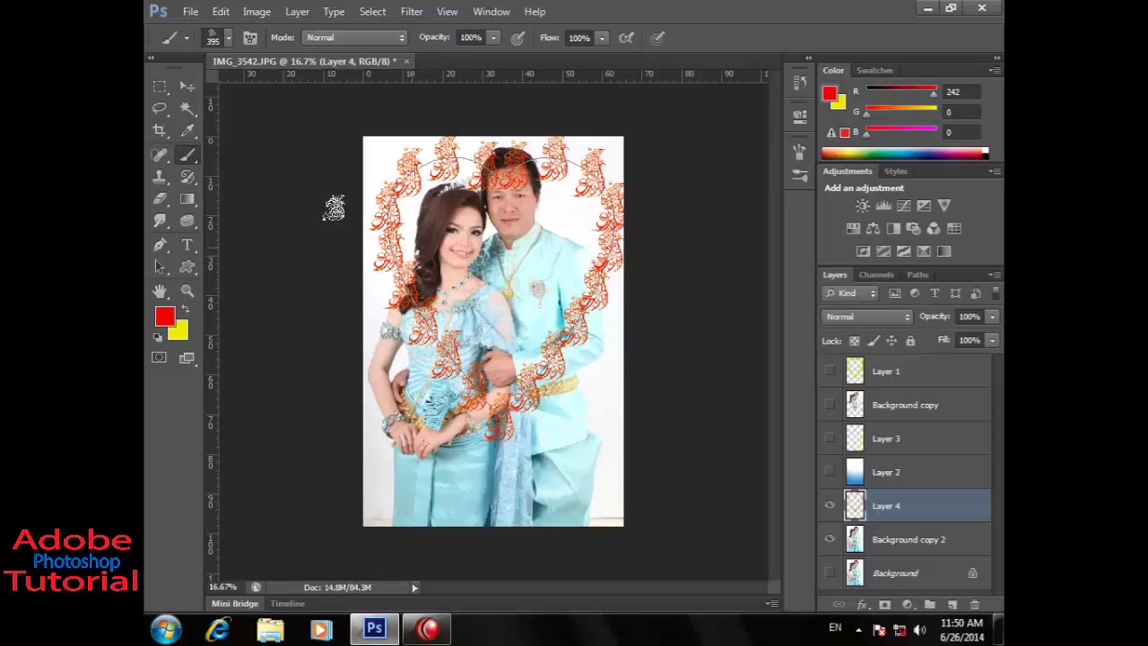
left_click(192, 86)
key("ctrl+z")
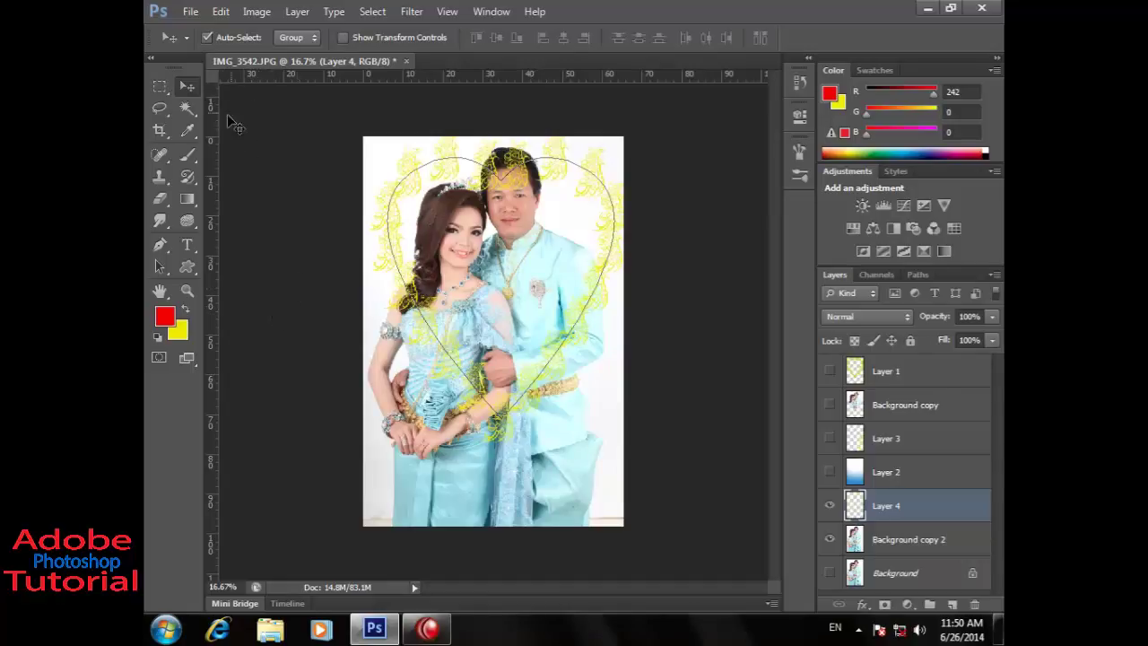
key("ctrl+z")
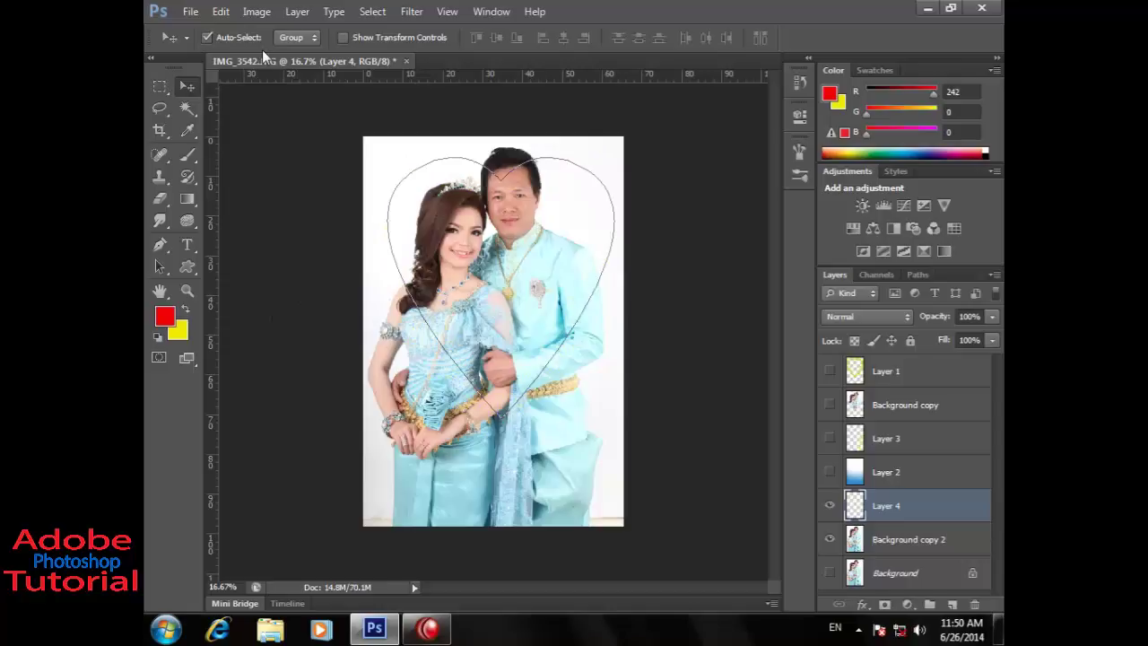
Step: Widen the flower brush Spacing to 201% in the Brush settings
left_click(187, 155)
key("F5")
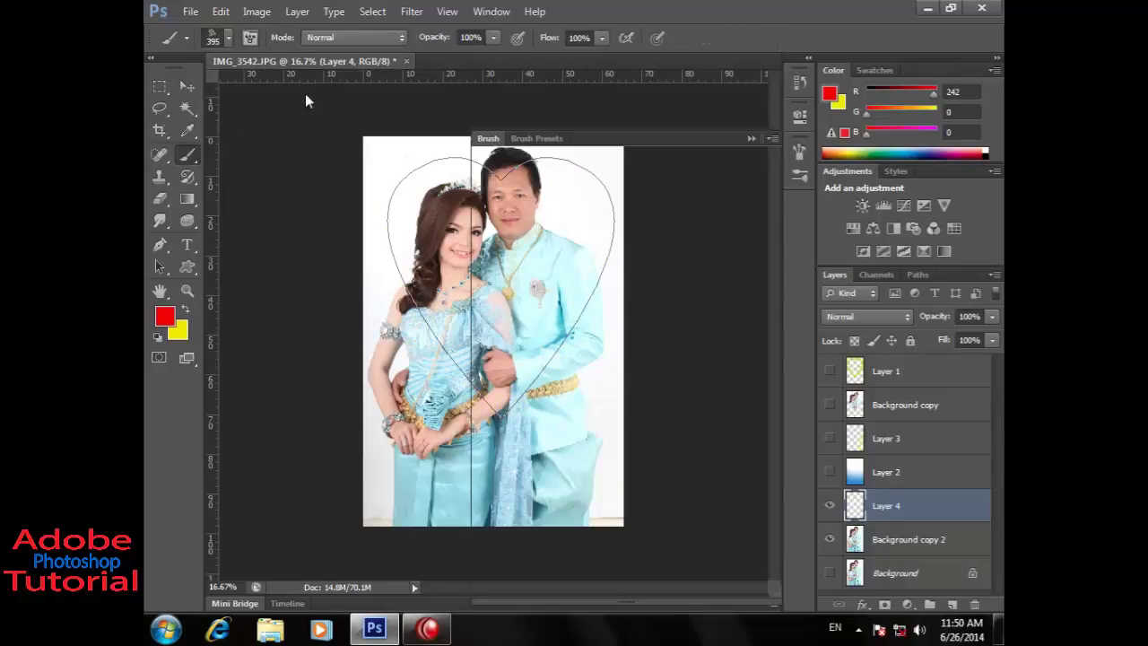
left_click_drag(712, 456, 731, 456)
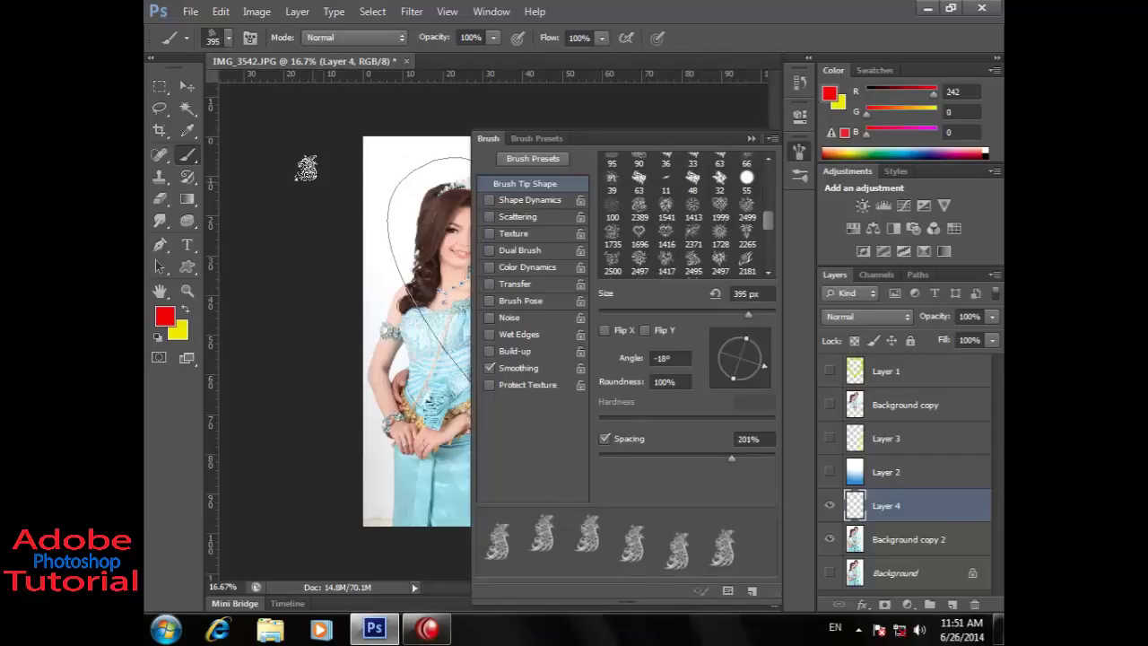
left_click(752, 139)
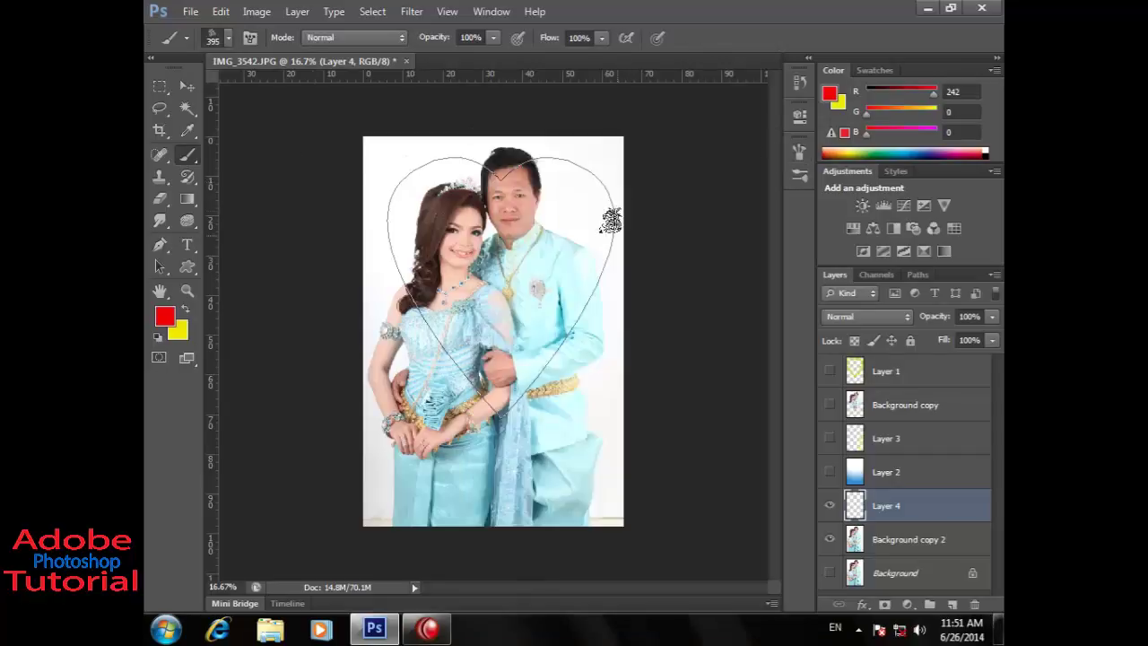
Step: Stroke the heart path with red ornaments on Layer 4, hide the path, and nudge the ornaments into place
key("Return")
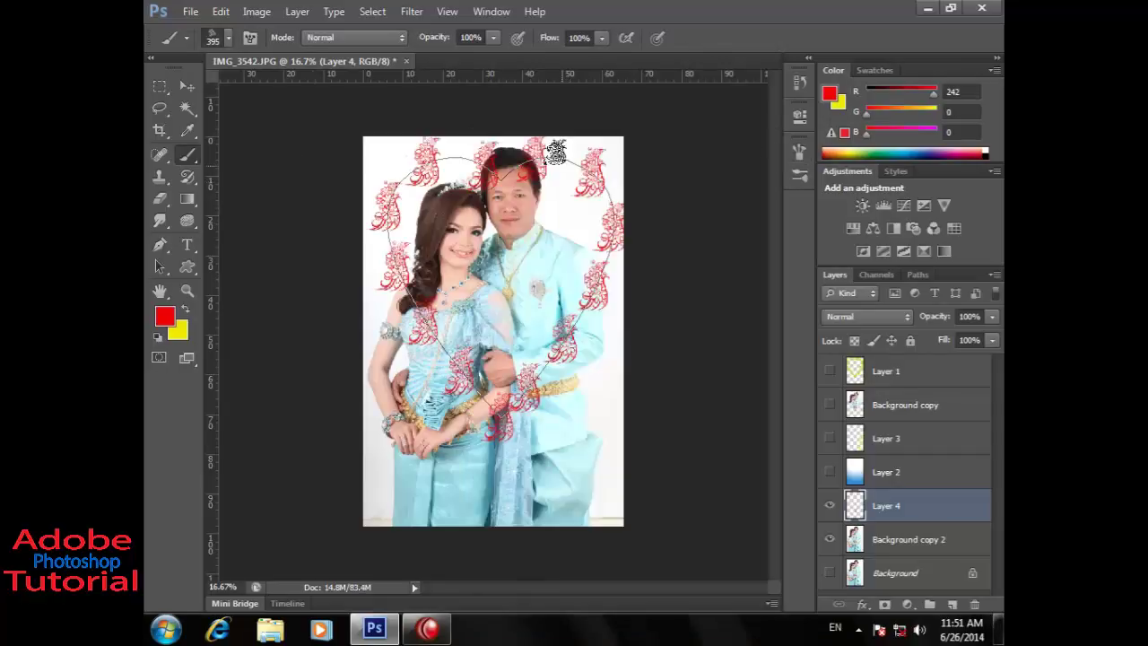
key("ctrl+h")
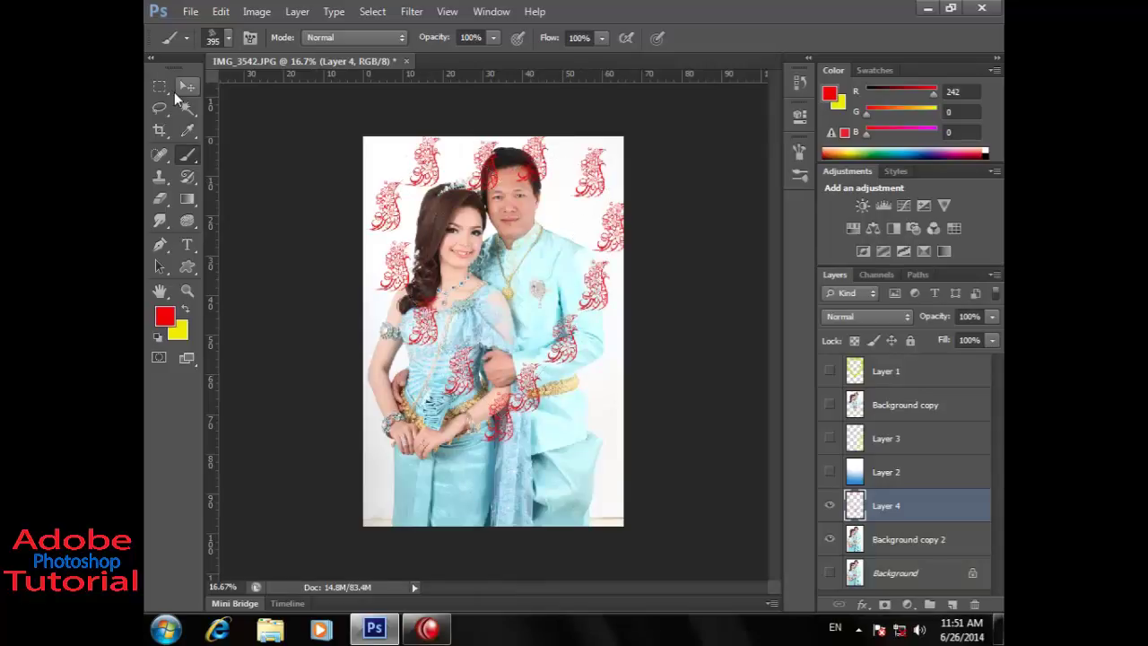
left_click(187, 86)
mouse_move(419, 178)
left_mouse_down()
mouse_move(436, 171)
mouse_move(425, 144)
left_mouse_up()
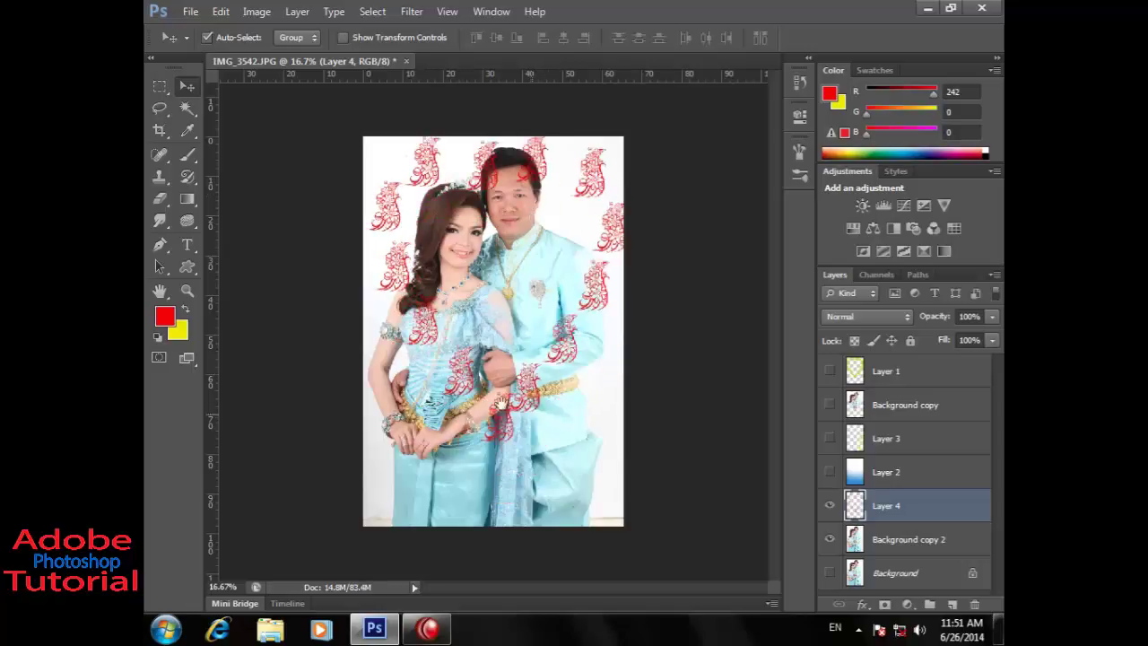
Step: Zoom in to 50% on the bride
left_click(464, 384, "ctrl")
left_click(429, 370, "ctrl")
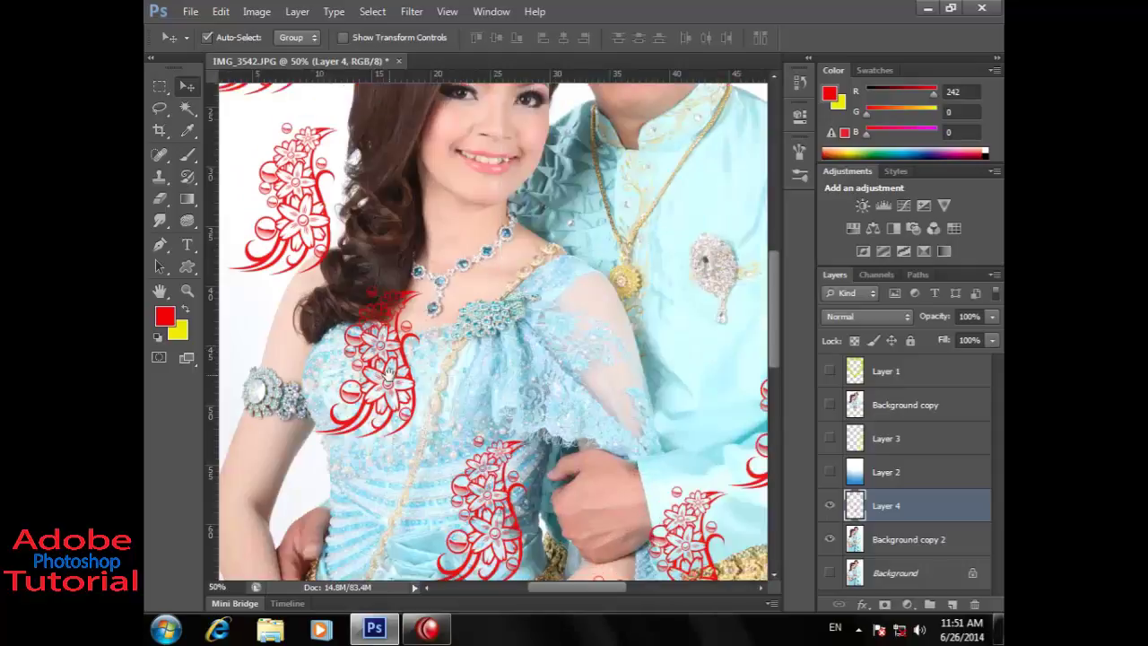
left_click(404, 386, "ctrl")
Step: Trace an oval Pen path around the shoulder ornament and load it as a selection
left_click(164, 109)
left_click(164, 249)
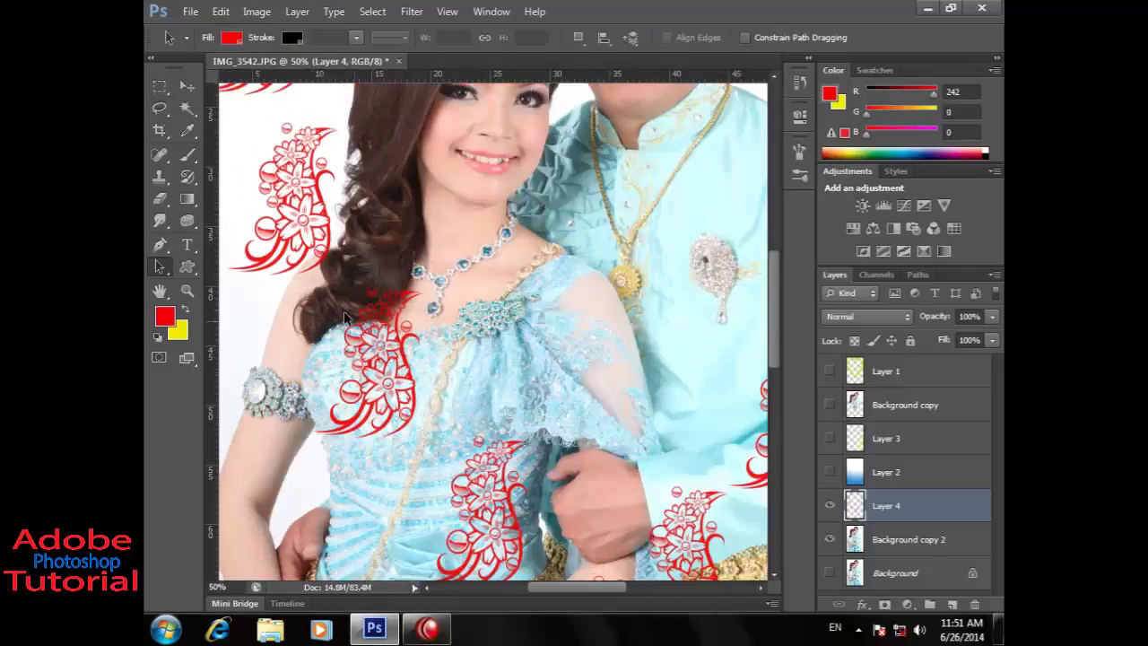
left_click_drag(299, 350, 298, 339)
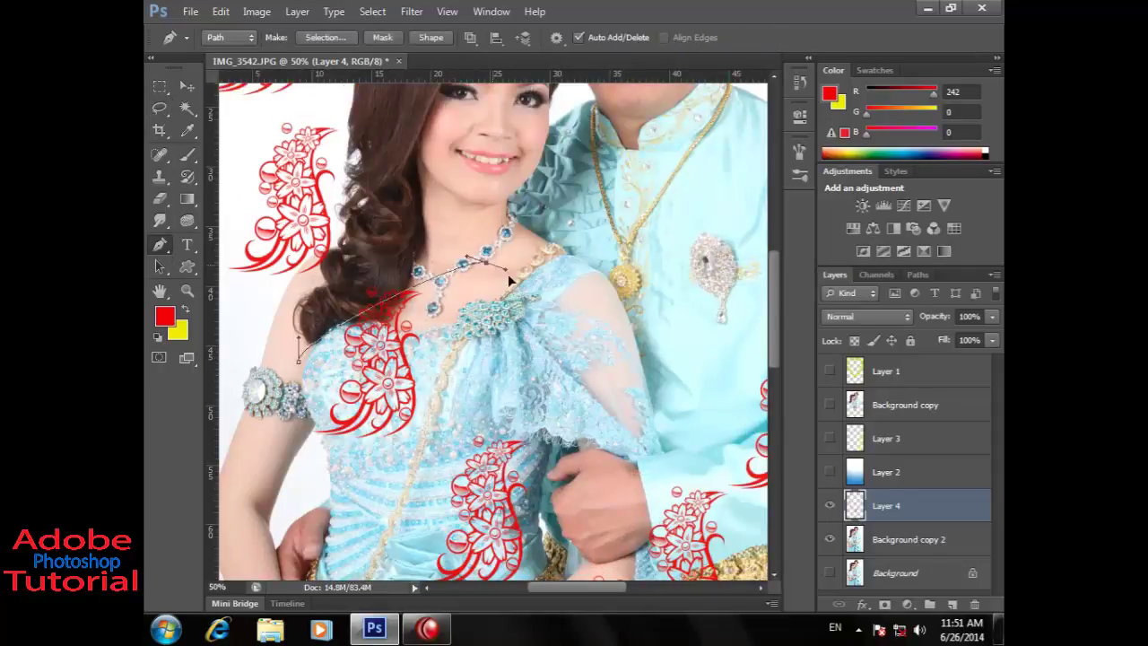
left_click_drag(413, 259, 474, 275)
left_click_drag(496, 363, 443, 441)
left_click_drag(329, 493, 299, 474)
left_click(298, 362)
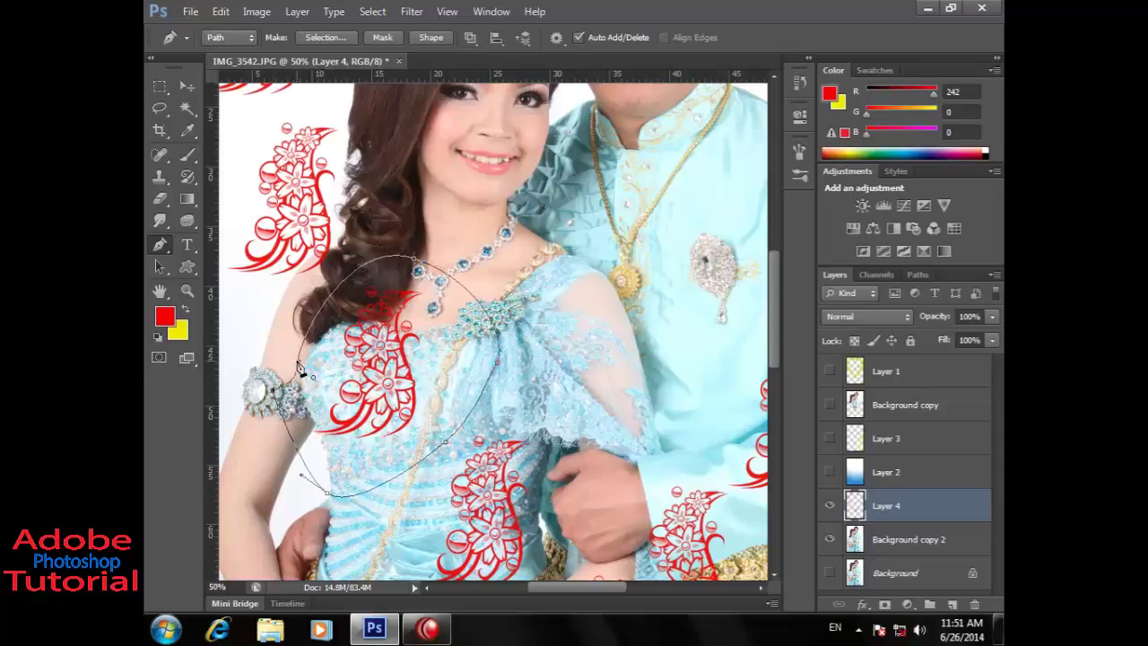
key("ctrl+Return")
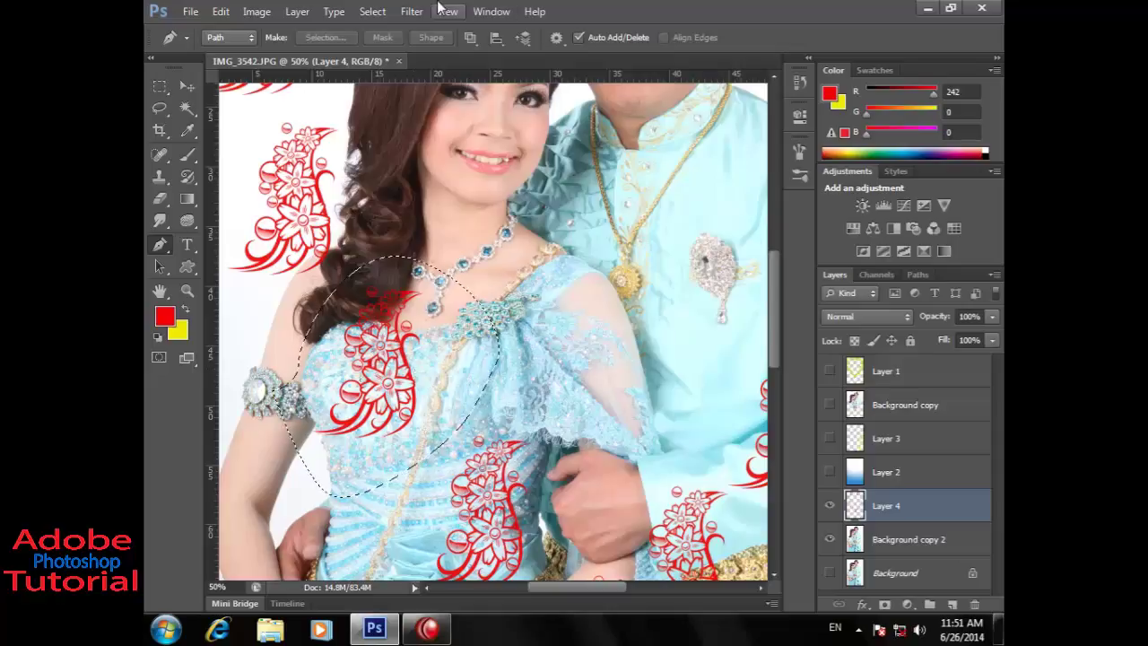
Step: Cut the selected shoulder ornament onto new Layer 5 with Layer Via Cut and check the result
left_click(297, 10)
mouse_move(381, 29)
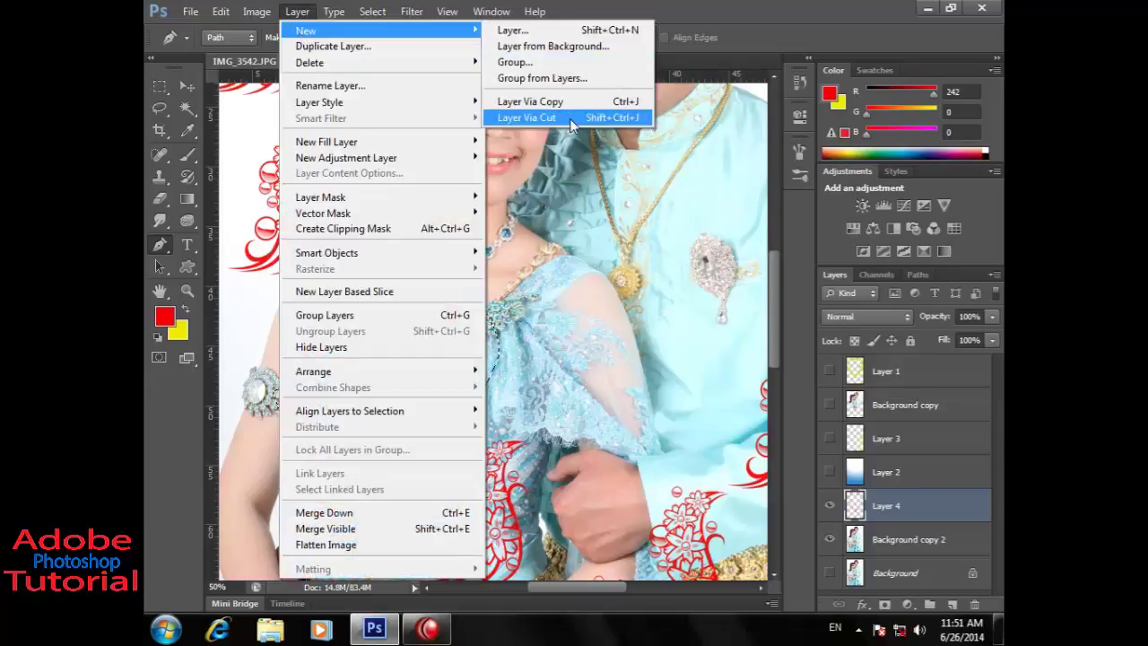
left_click(571, 118)
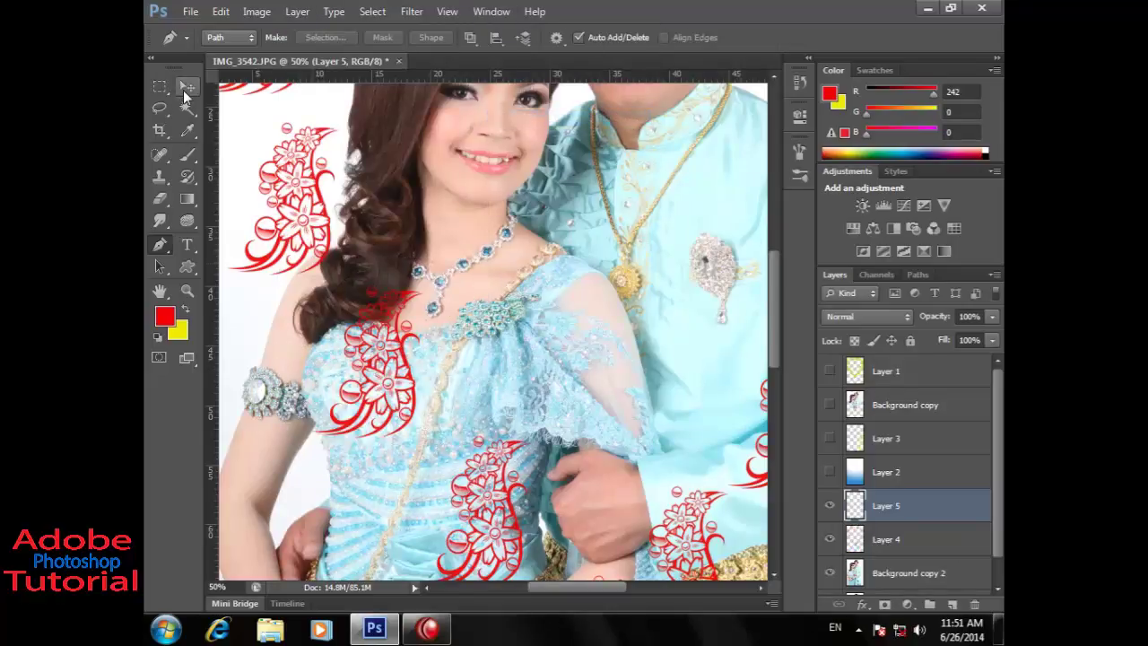
left_click(185, 88)
left_click(406, 322)
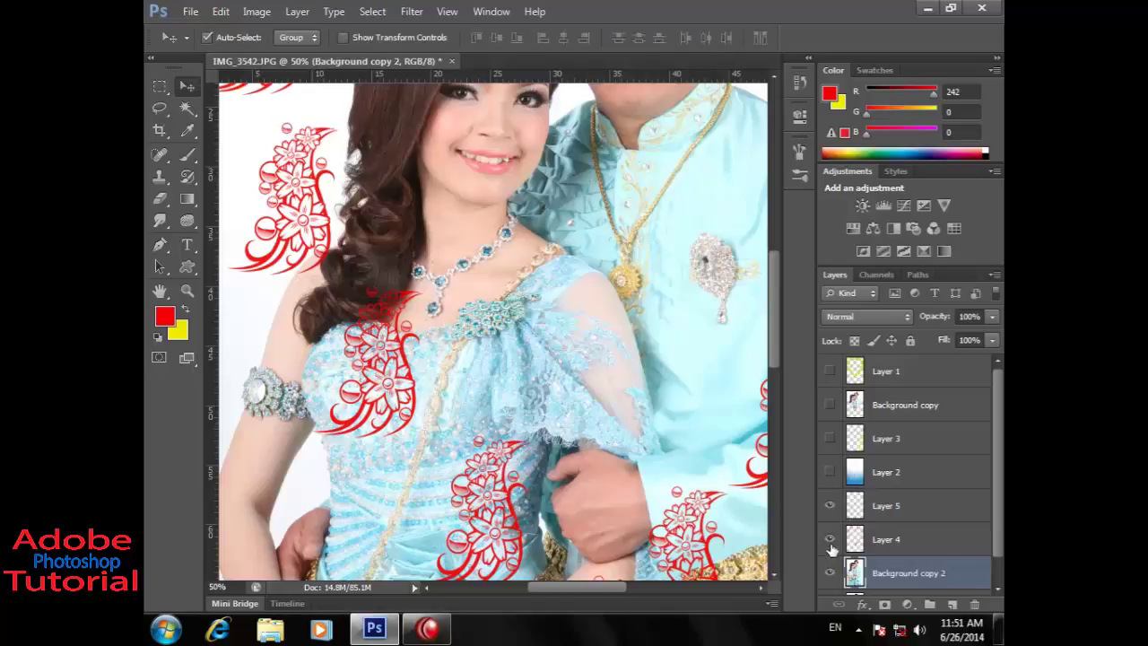
left_click(409, 352)
left_click(829, 515)
left_click(829, 515)
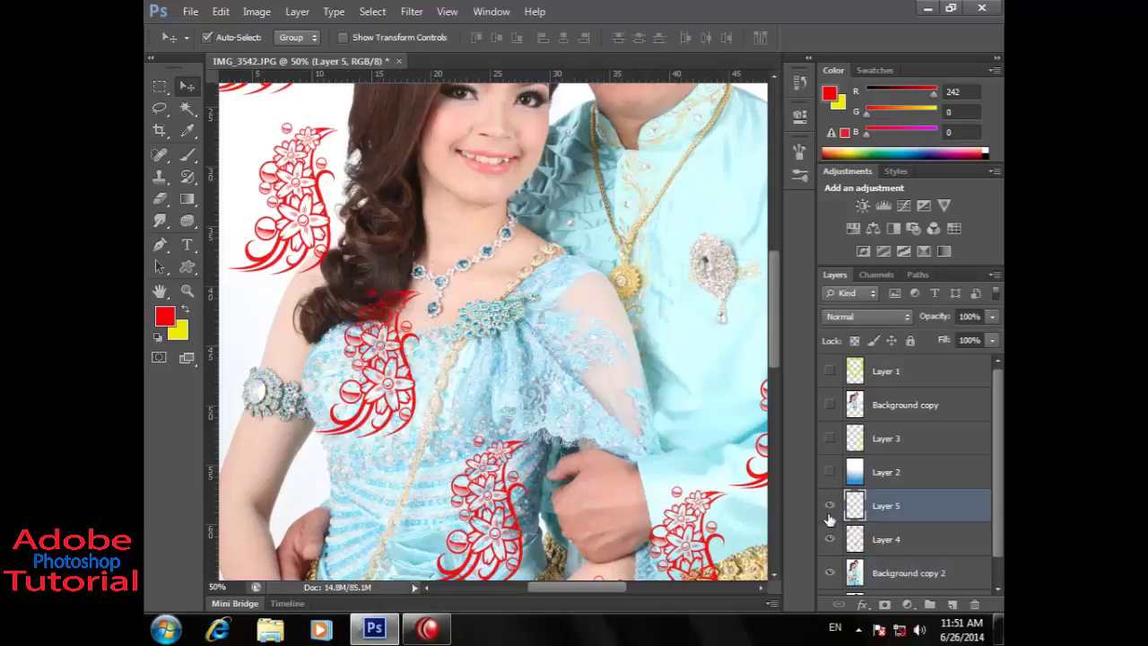
Step: Add a blue (1f8aed) Color Overlay effect to Layer 5
left_click(863, 605)
left_click(888, 518)
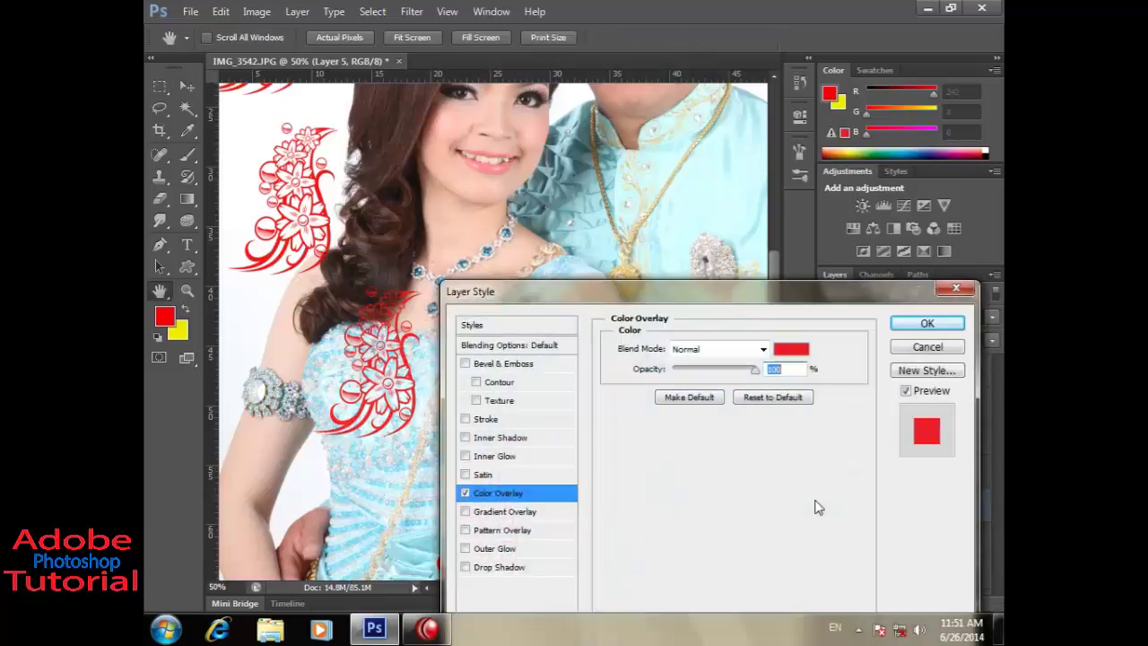
left_click(788, 349)
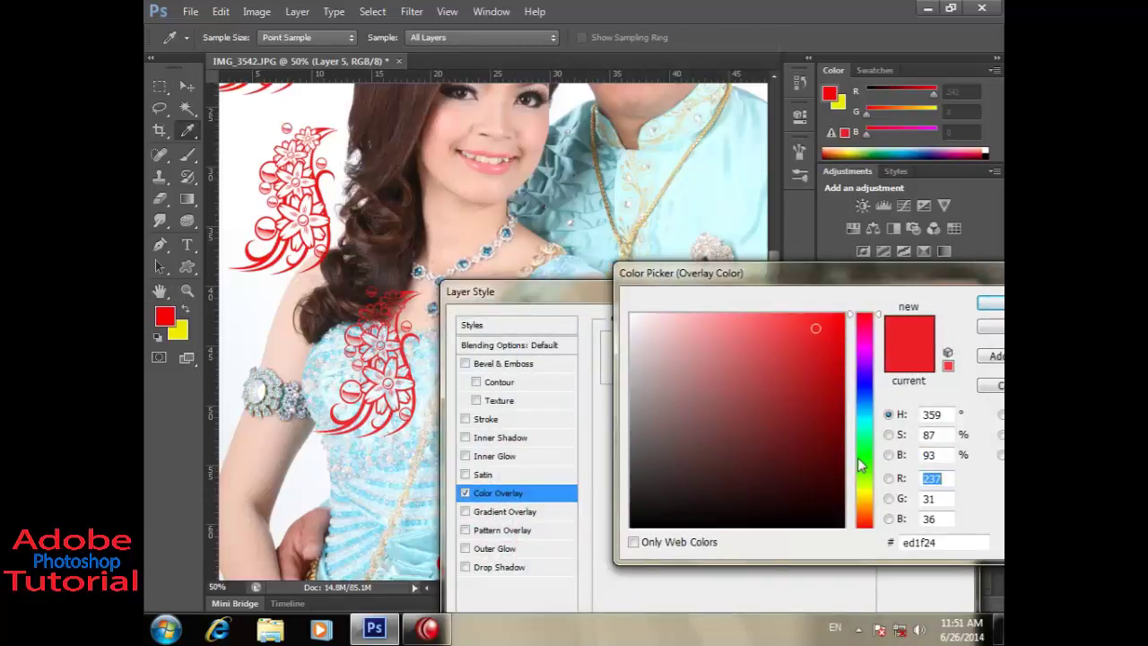
left_click(862, 465)
left_click(863, 404)
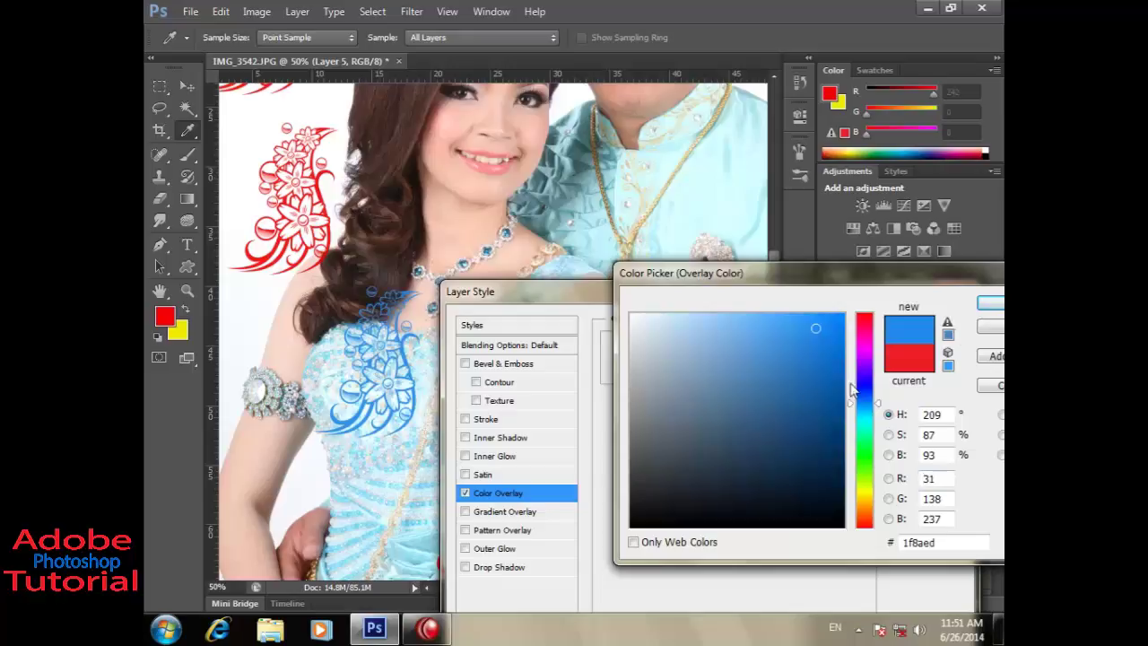
left_click(988, 305)
left_click(927, 324)
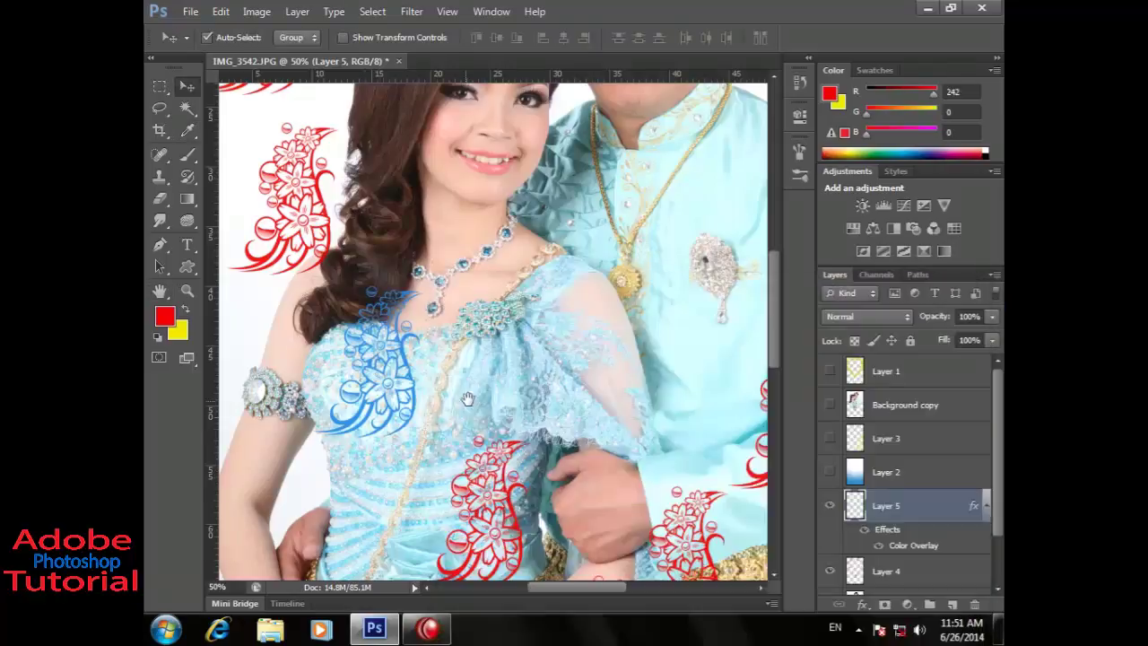
mouse_move(499, 391)
left_mouse_down()
mouse_move(578, 366)
mouse_move(516, 353)
left_mouse_up()
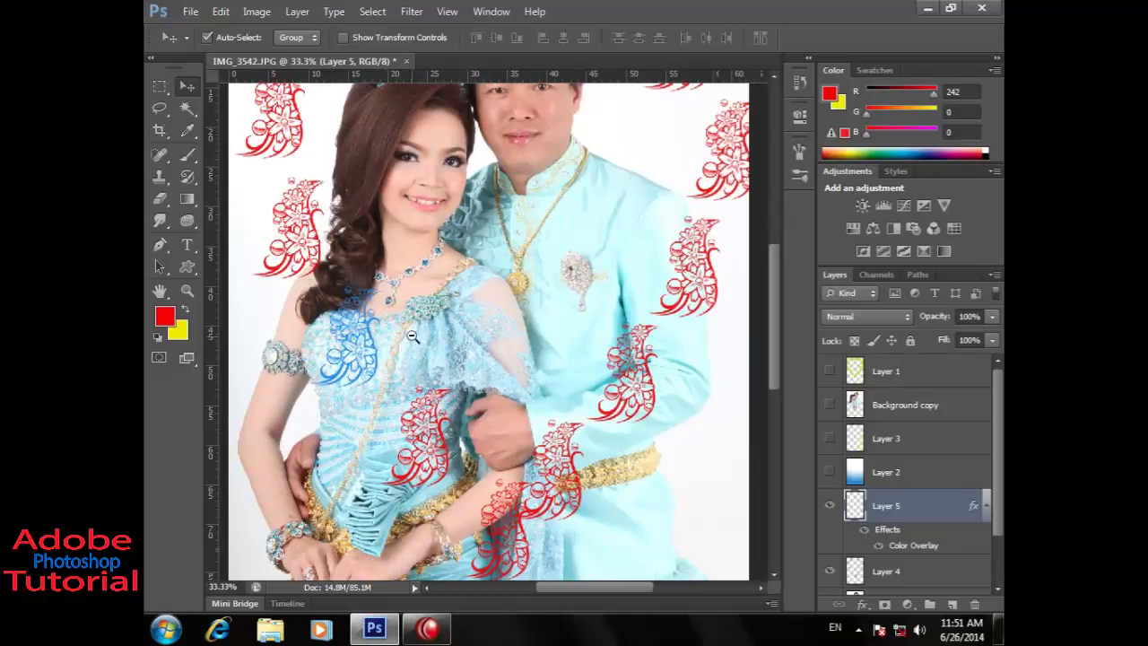
key("ctrl+minus")
left_click_drag(406, 351, 429, 394)
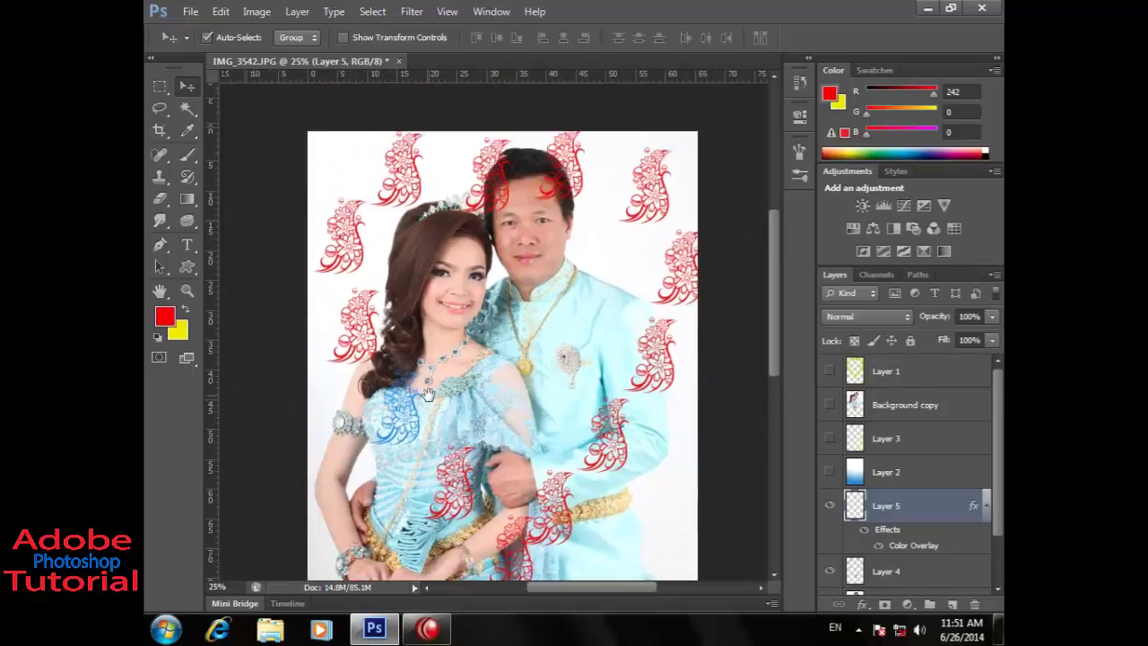
left_click(506, 199)
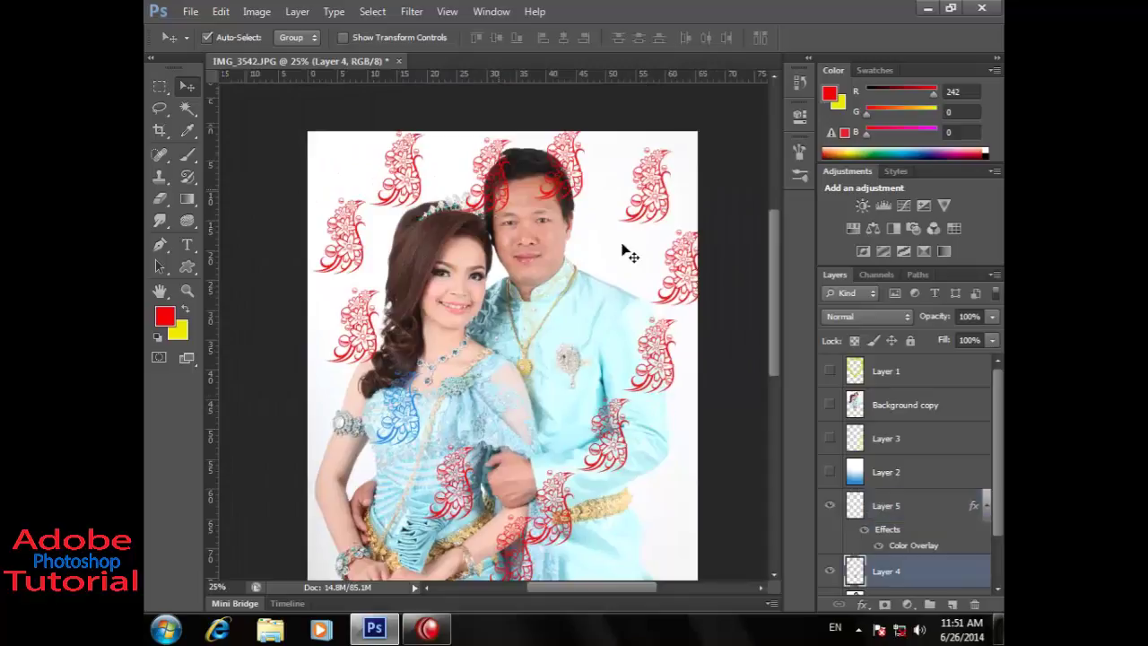
left_click(830, 572)
left_click(830, 572)
left_click(830, 572)
left_click(830, 571)
left_click(830, 571)
left_click(830, 572)
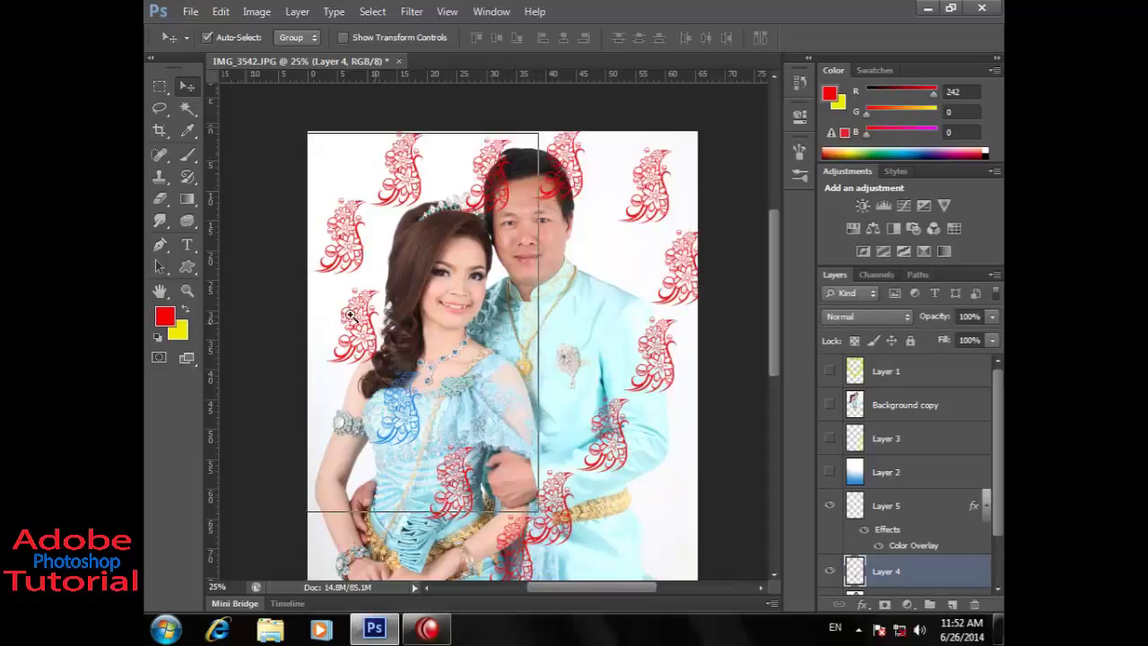
scroll(356, 309, "up", 1)
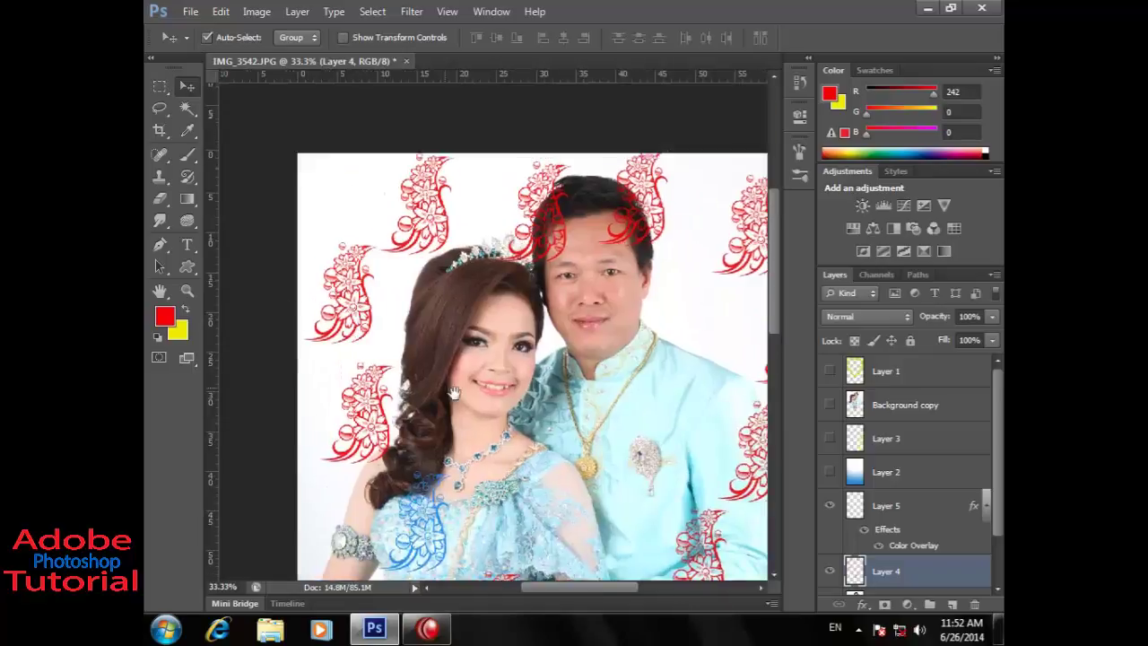
left_click_drag(484, 446, 487, 249)
scroll(487, 249, "up", 3)
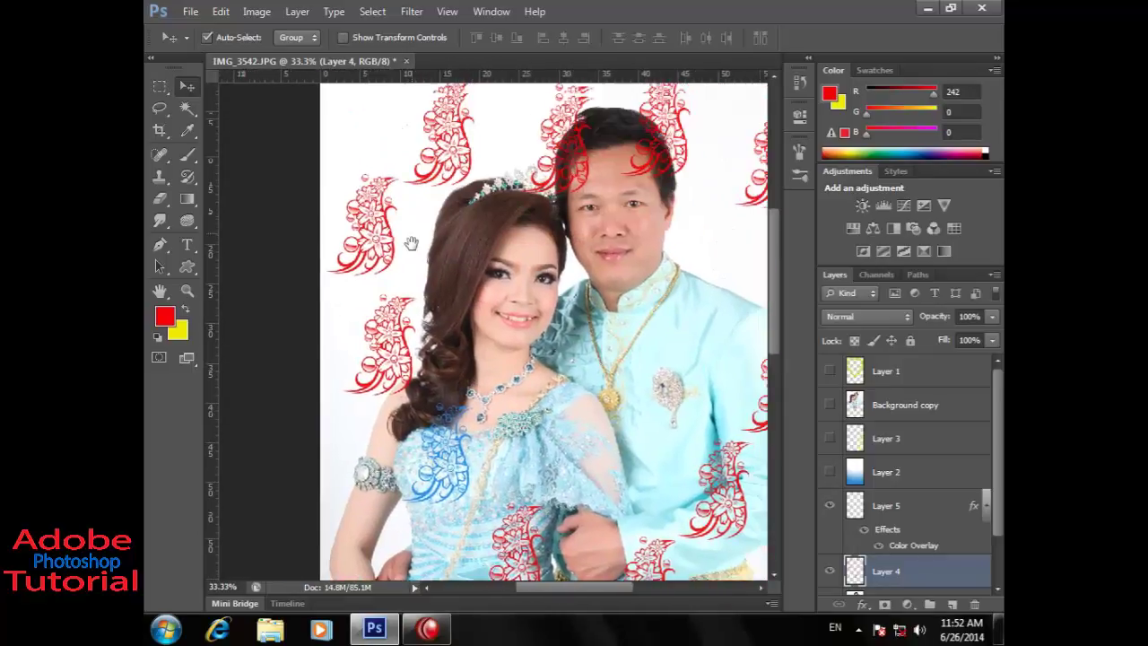
scroll(426, 180, "up", 2)
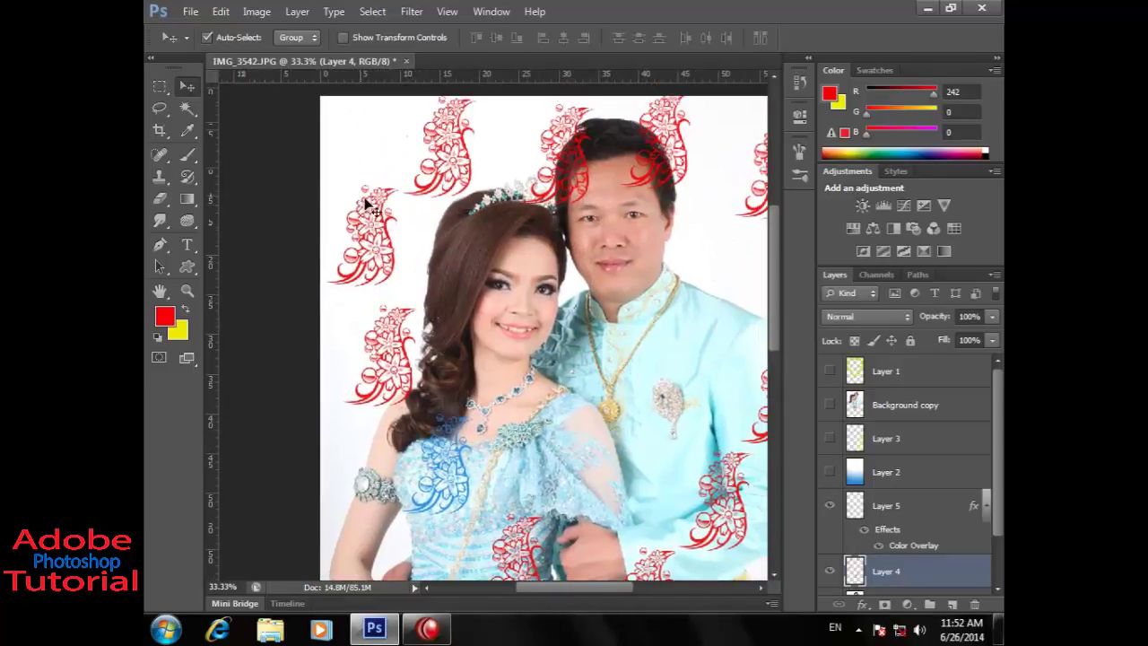
scroll(373, 208, "up", 1)
Step: Trace a closed Pen path around the ornament beside the bride's head and move it onto new Layer 6
left_click(159, 244)
left_click(406, 150)
left_click_drag(413, 240, 409, 257)
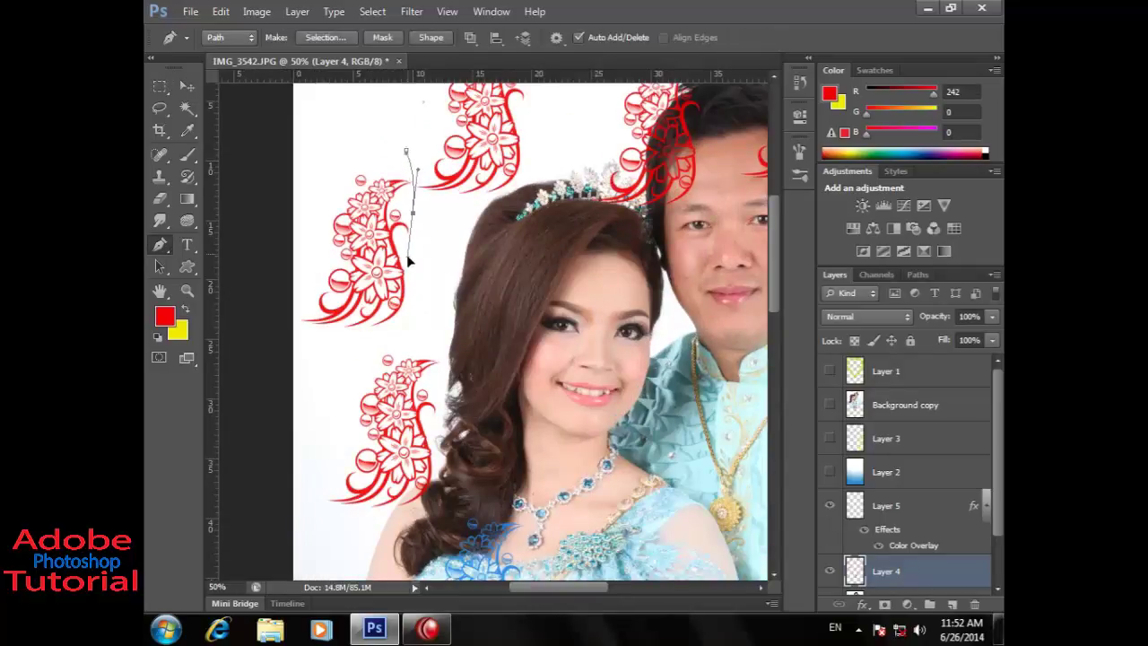
mouse_move(419, 342)
left_mouse_down()
mouse_move(331, 370)
mouse_move(299, 340)
left_mouse_up()
left_click_drag(277, 249, 276, 238)
left_click_drag(312, 176, 324, 167)
left_click(405, 150)
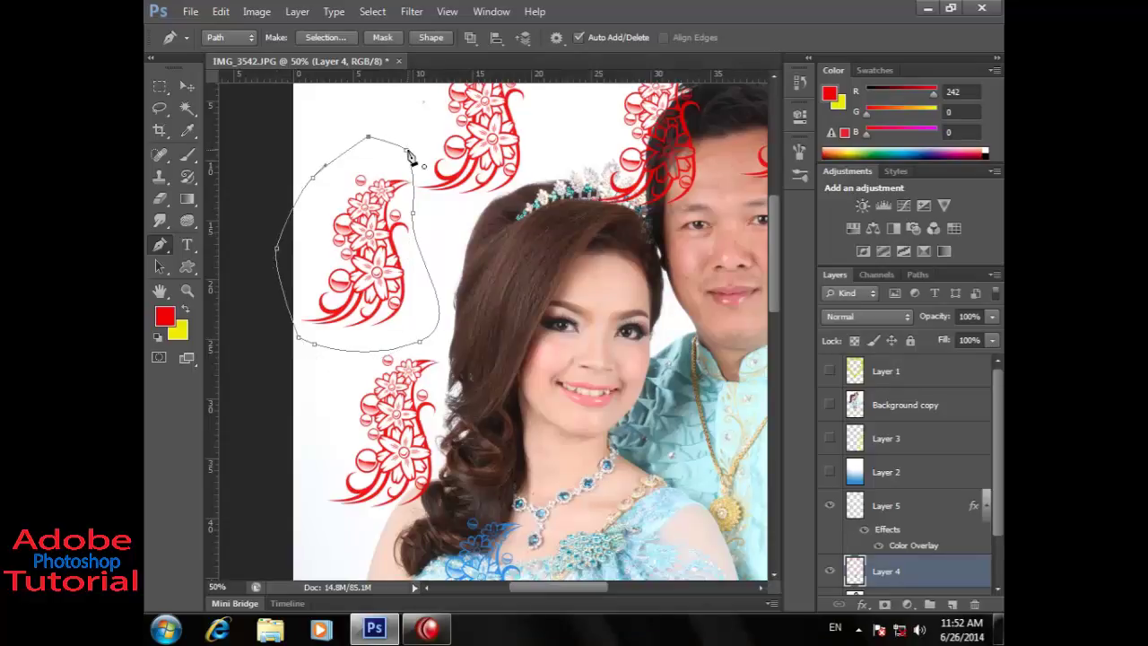
key("ctrl+Return")
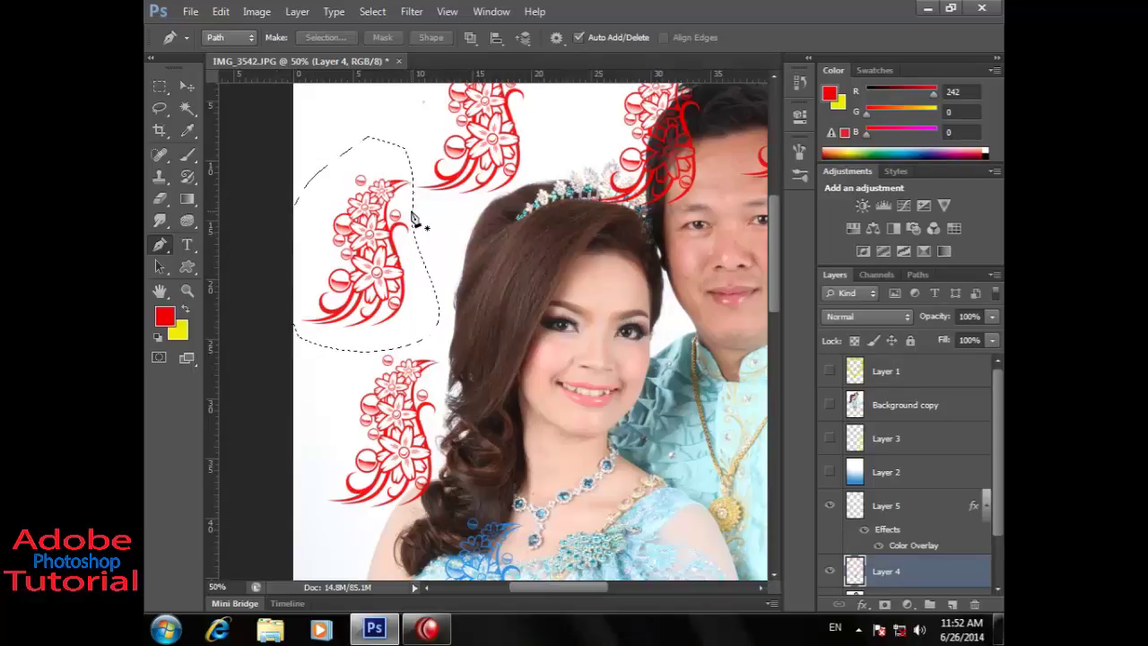
key("ctrl+j")
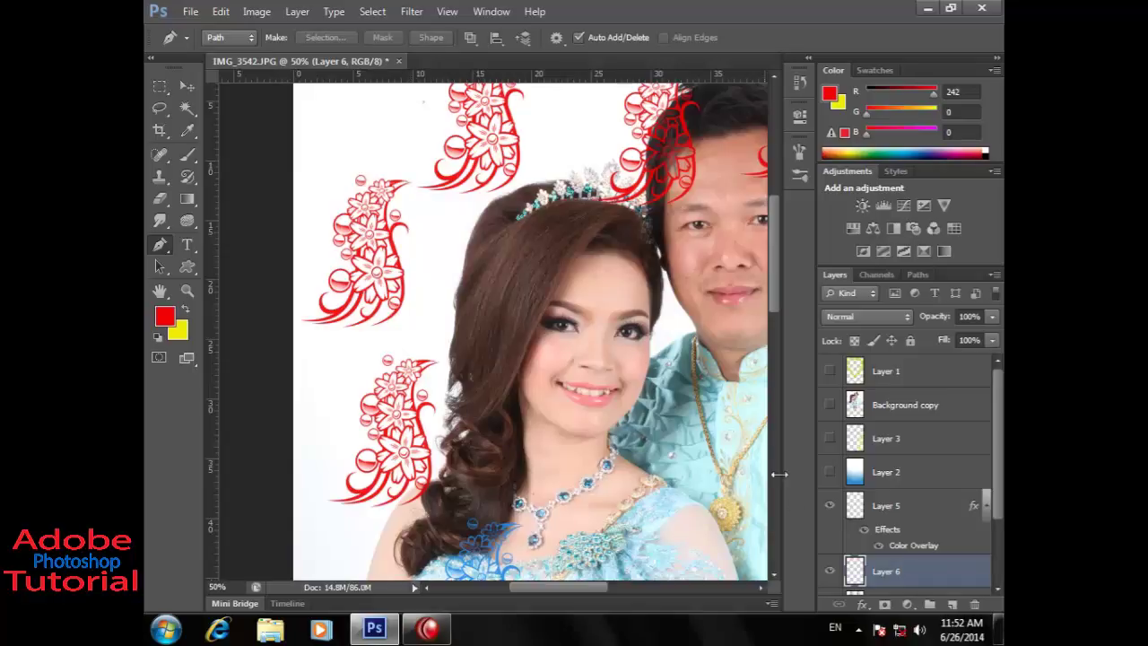
left_click(830, 571)
left_click(828, 572)
Step: Add a green (#55ed1f) Color Overlay effect to Layer 6
left_click(862, 605)
left_click(874, 522)
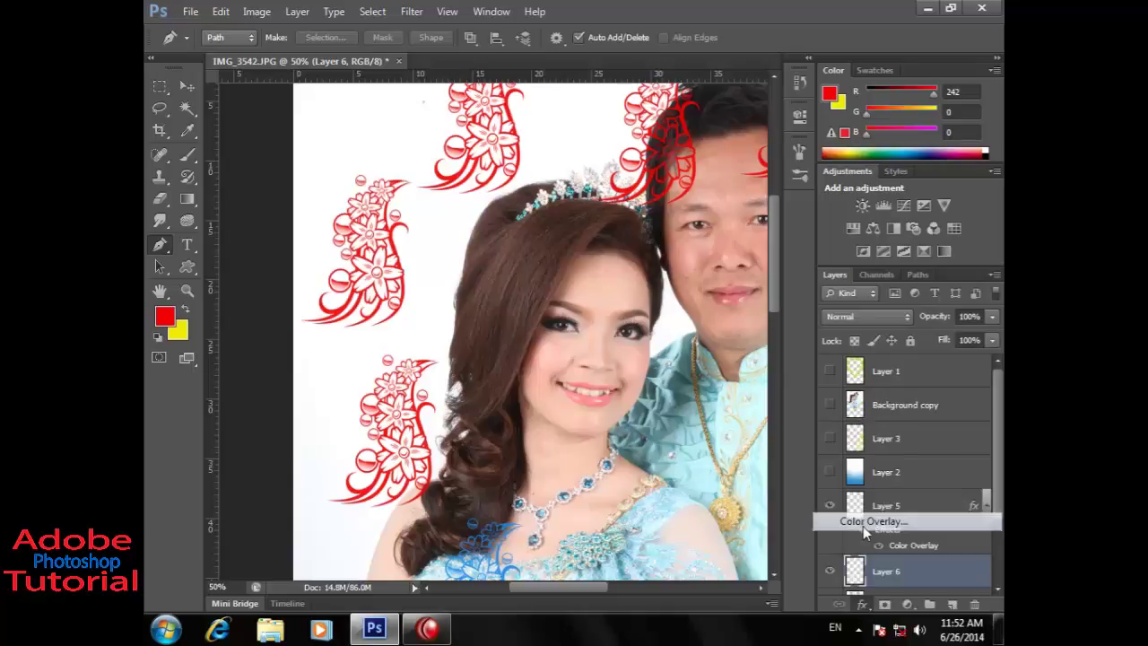
left_click(801, 350)
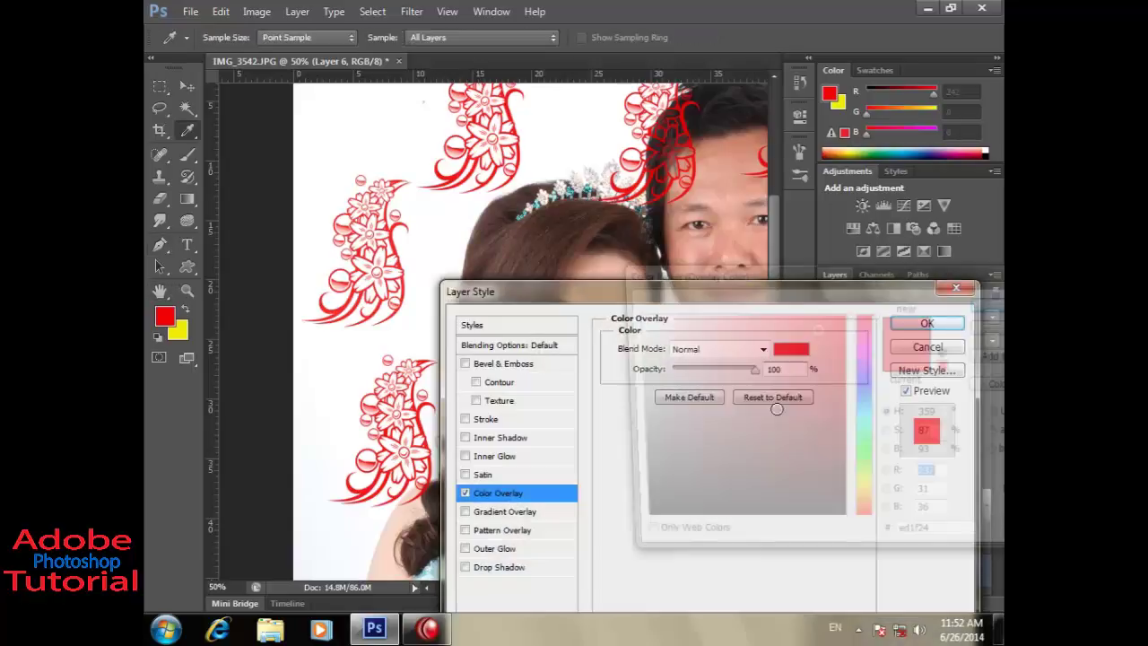
left_click_drag(871, 502, 870, 465)
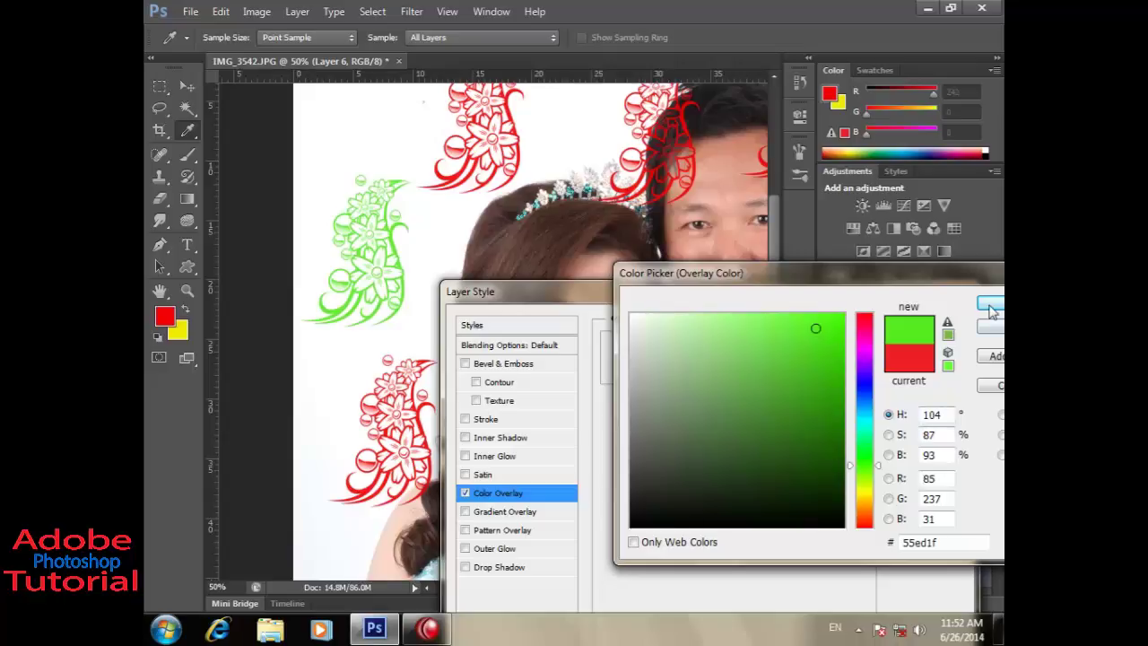
left_click(992, 305)
key("Return")
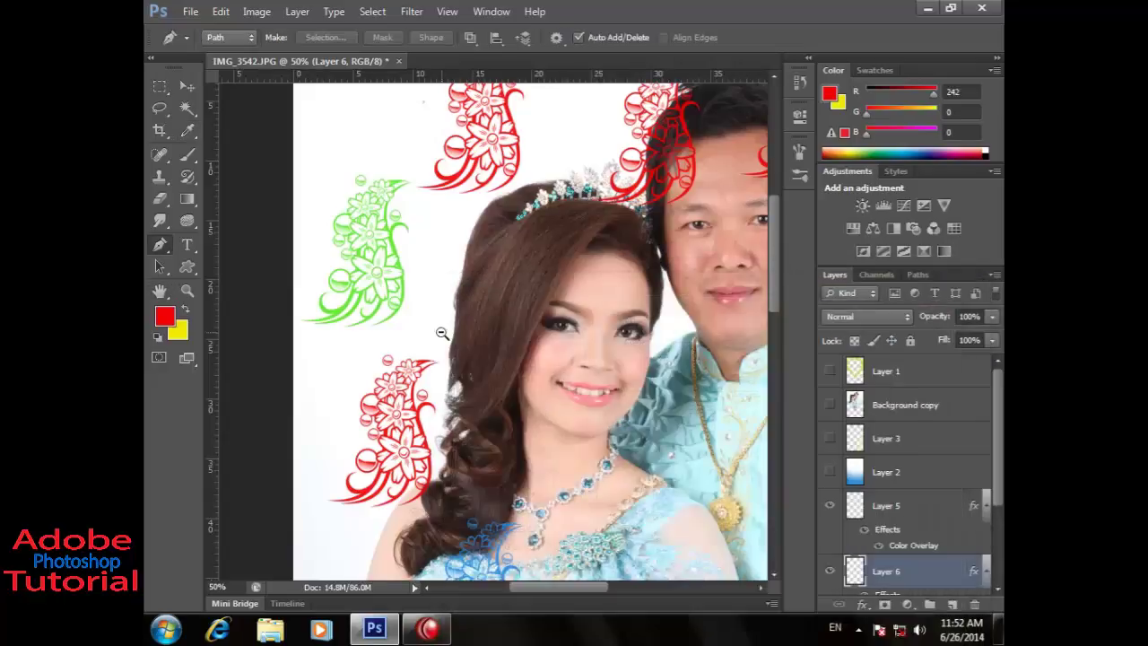
key("ctrl+minus")
mouse_move(540, 423)
left_mouse_down()
mouse_move(508, 284)
mouse_move(519, 338)
left_mouse_up()
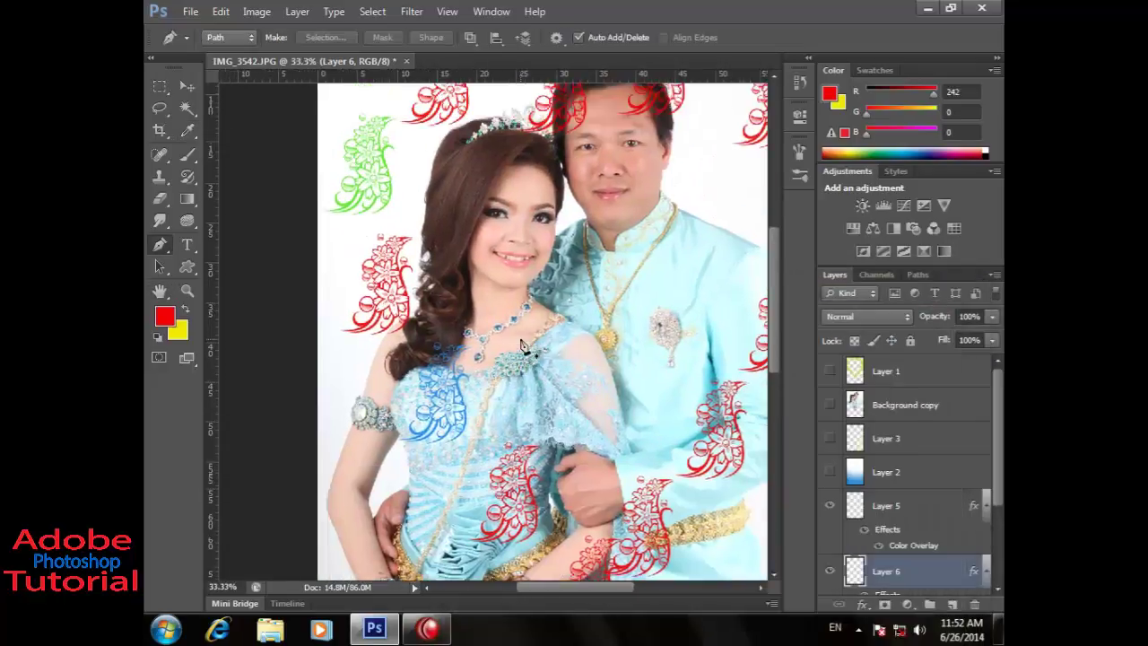